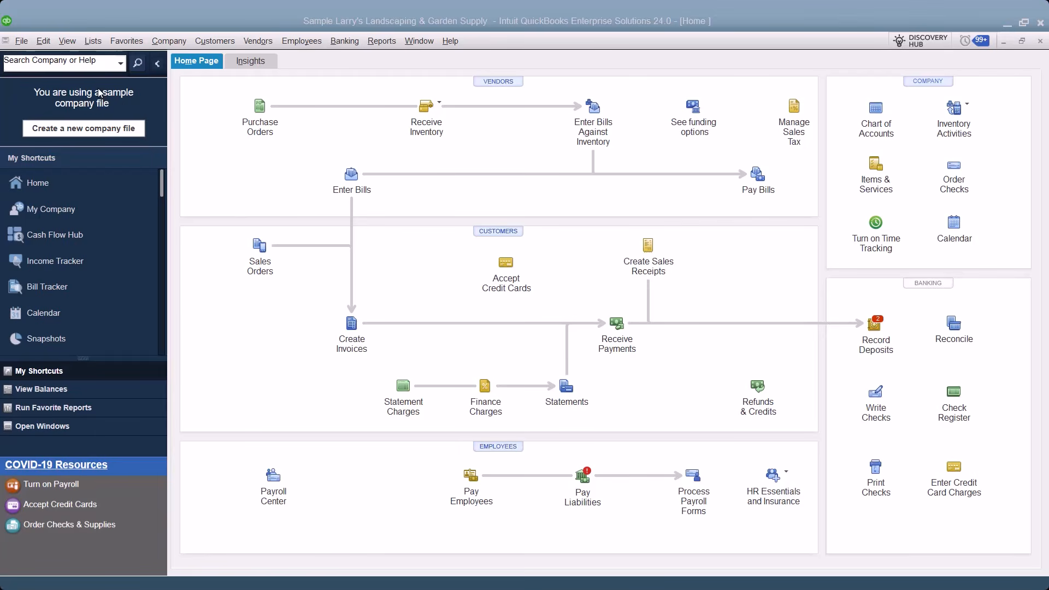
left_click(22, 42)
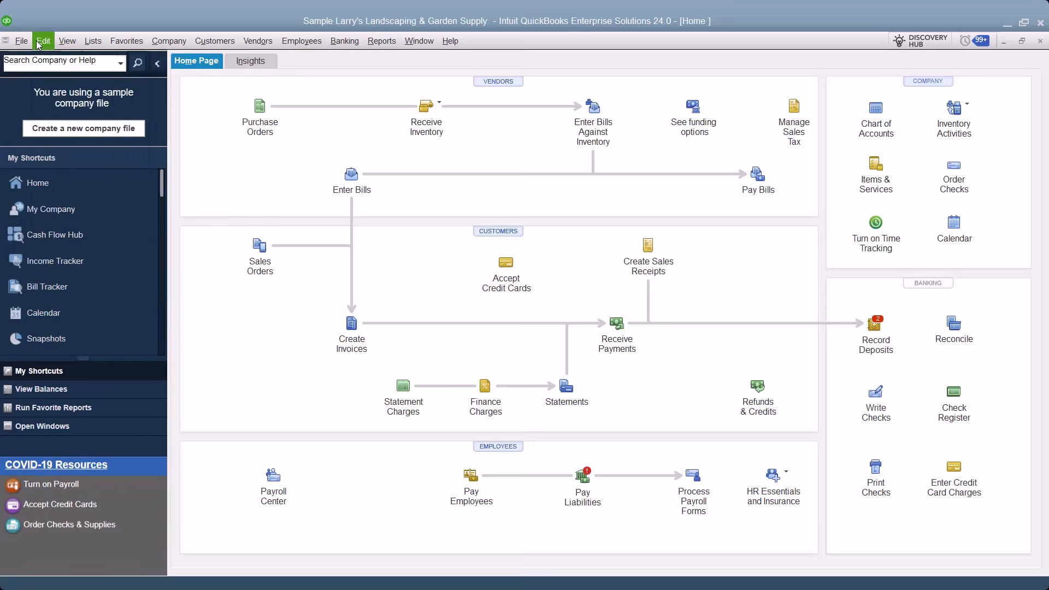
mouse_move(63, 42)
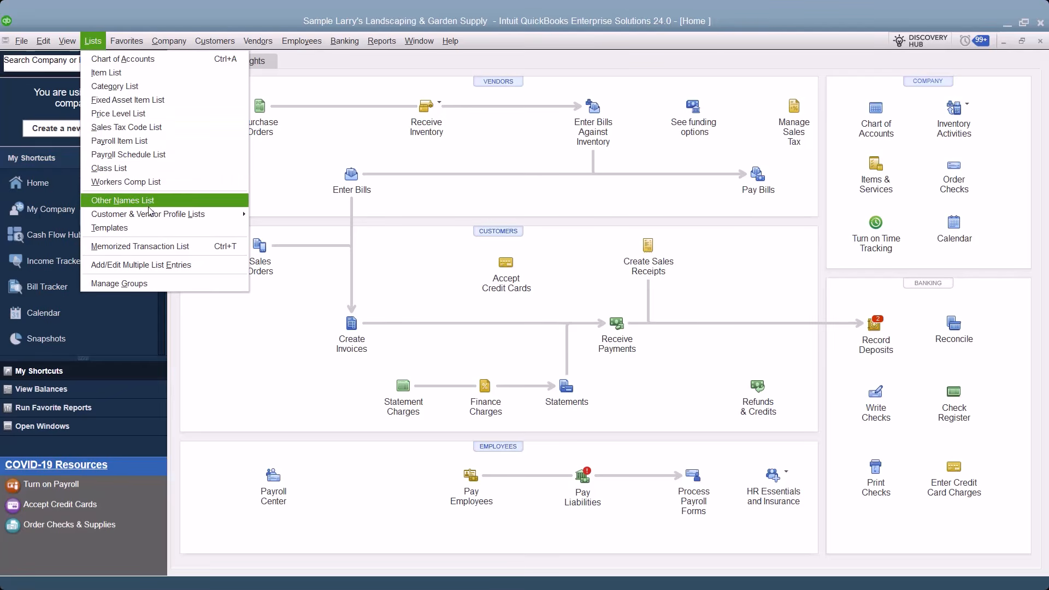
mouse_move(162, 216)
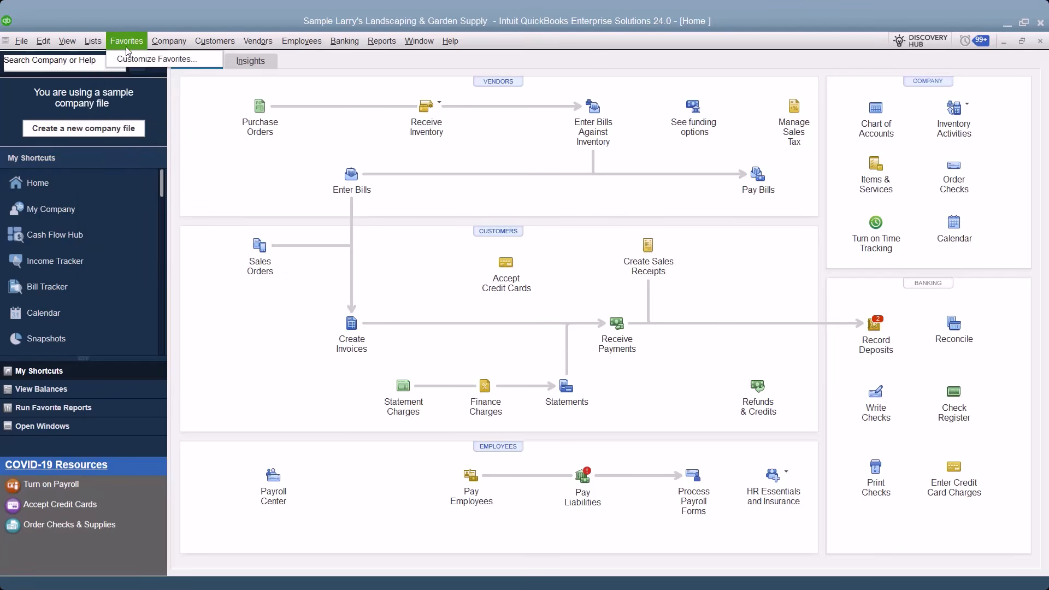
mouse_move(161, 39)
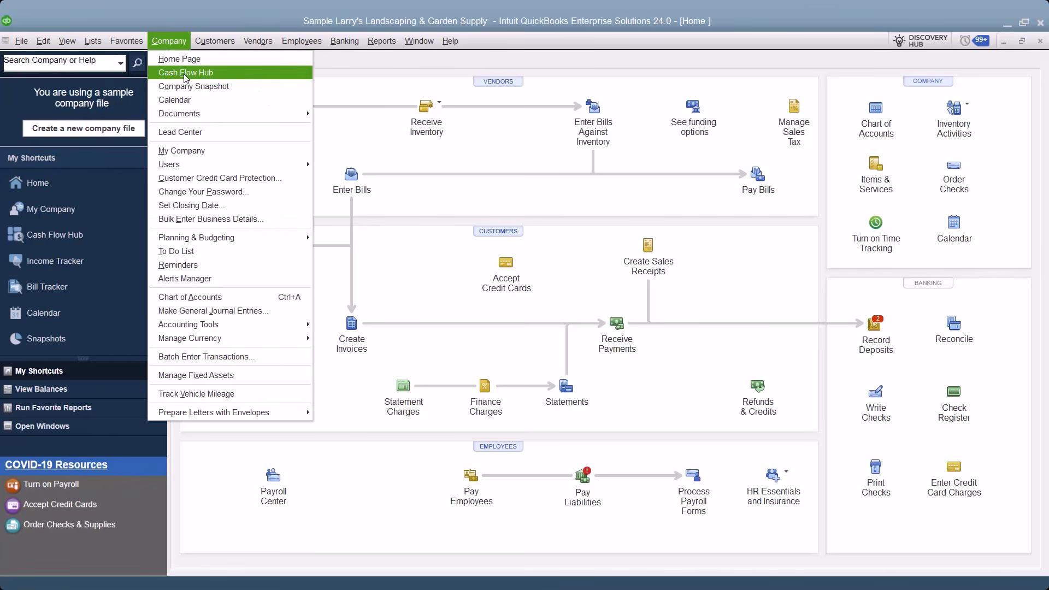
mouse_move(251, 118)
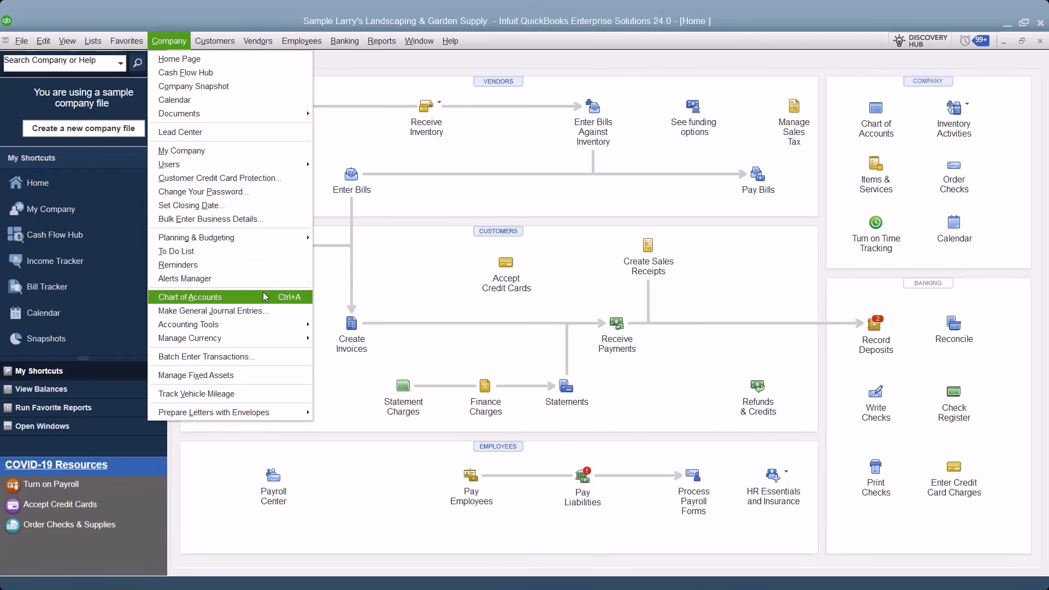
mouse_move(264, 322)
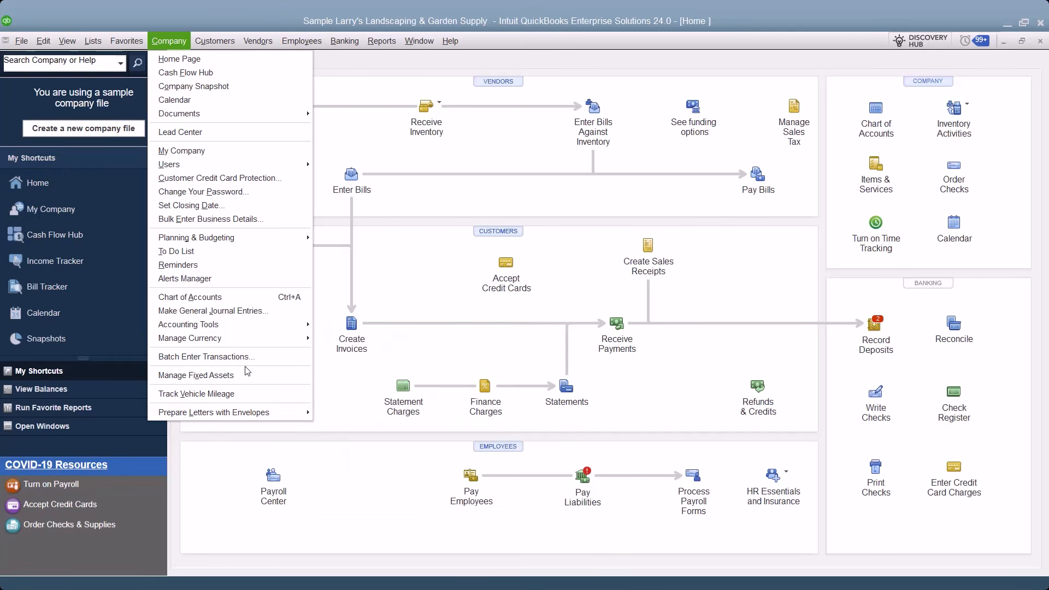
mouse_move(247, 415)
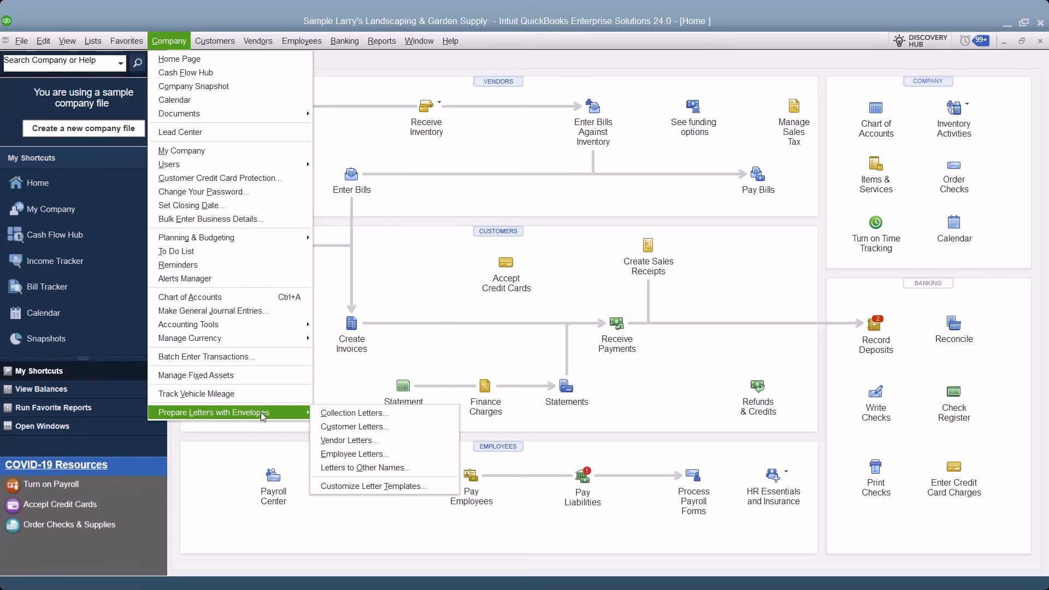
mouse_move(221, 43)
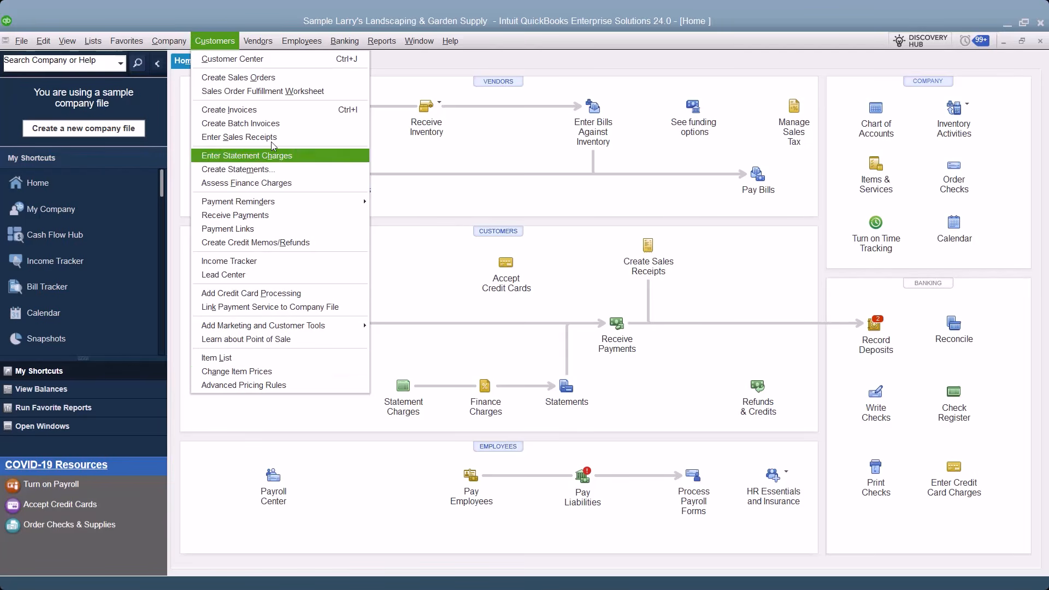
mouse_move(256, 41)
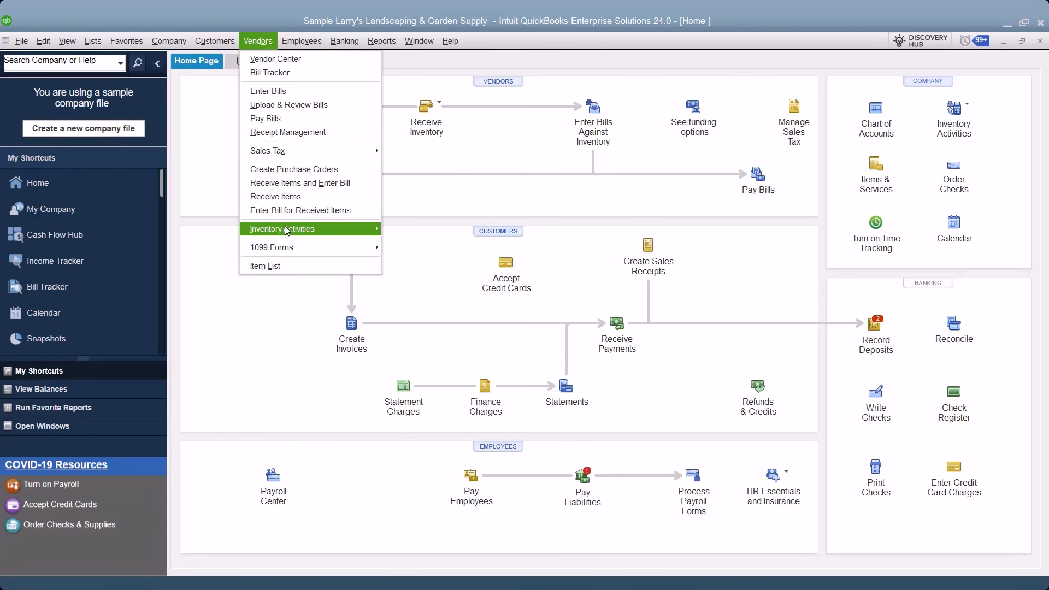
left_click(256, 343)
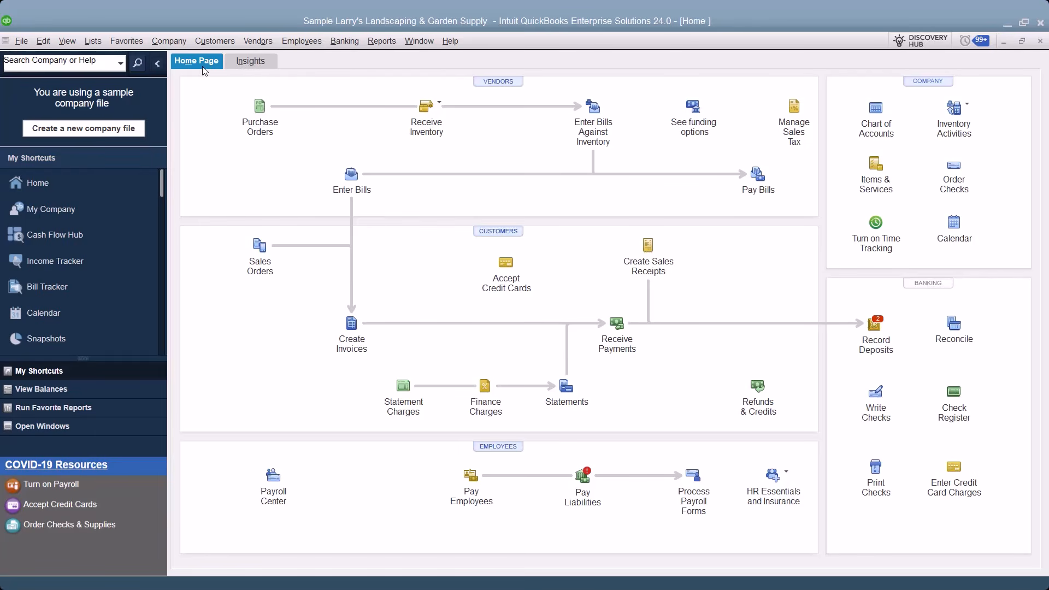
left_click(252, 62)
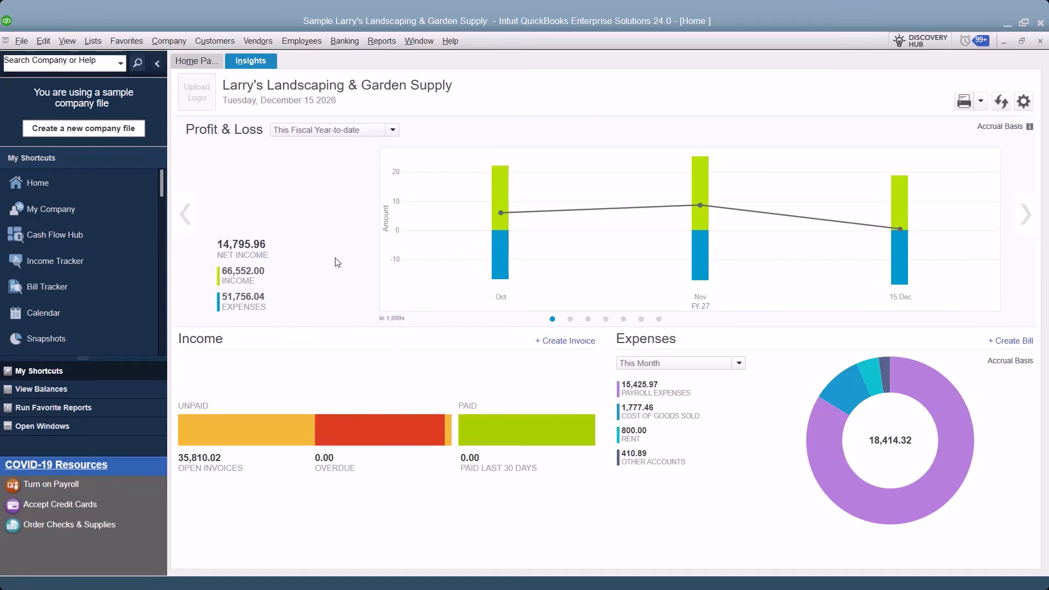
left_click(202, 62)
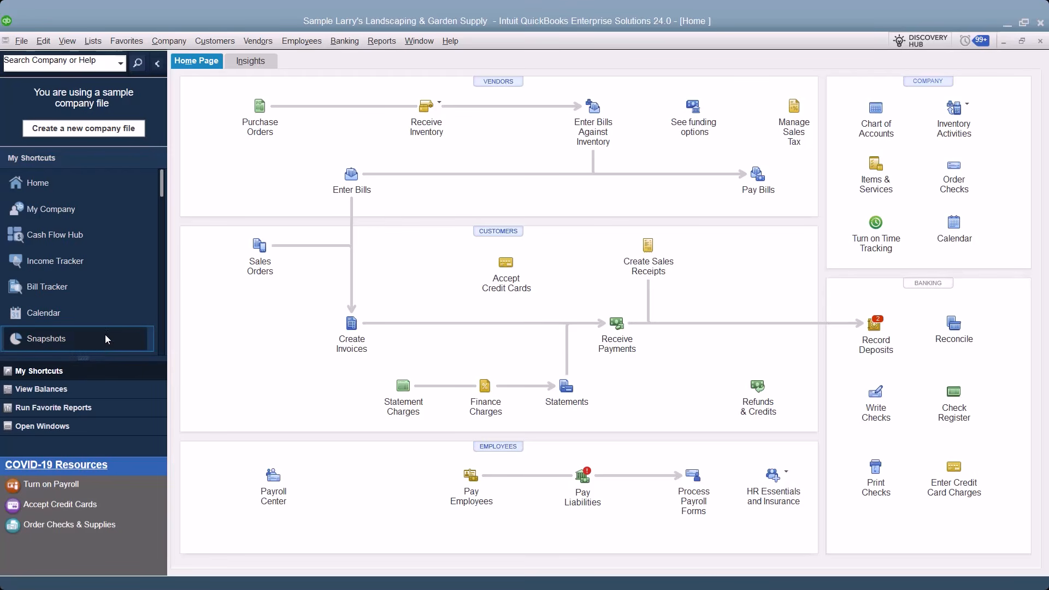
left_click(159, 64)
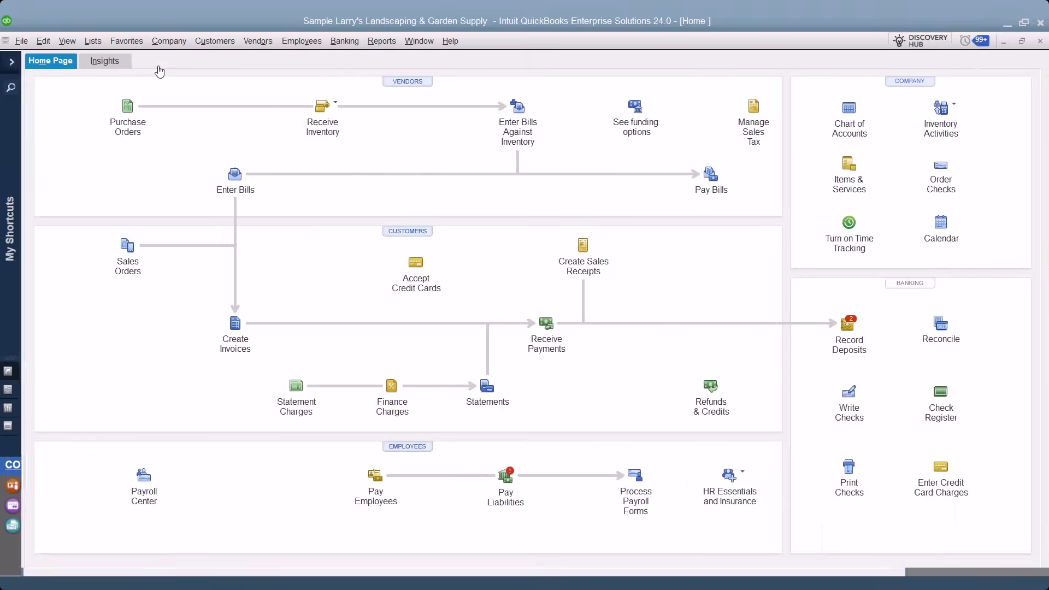
left_click(12, 66)
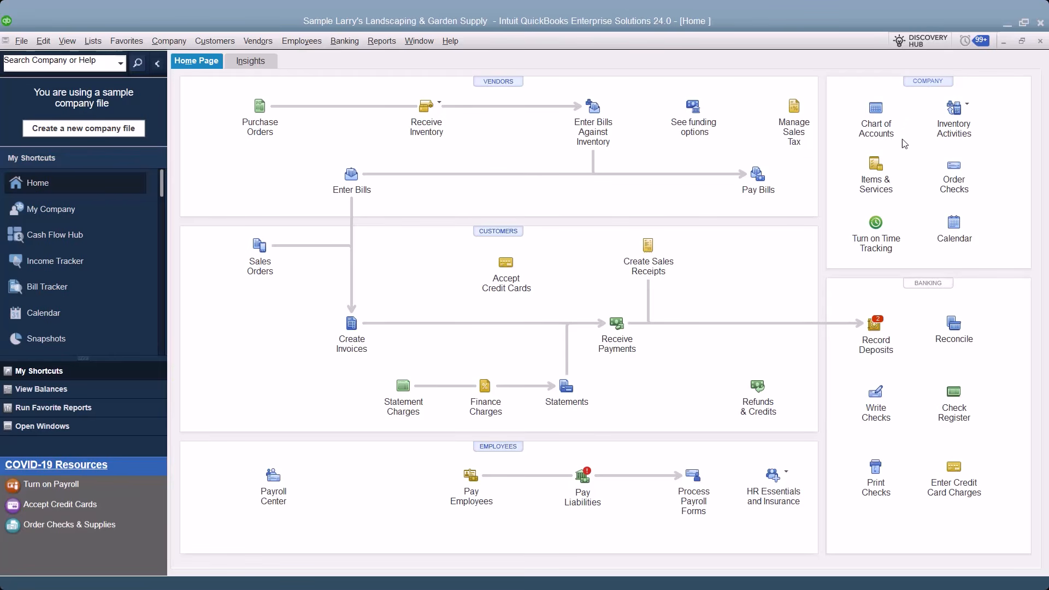
left_click(876, 164)
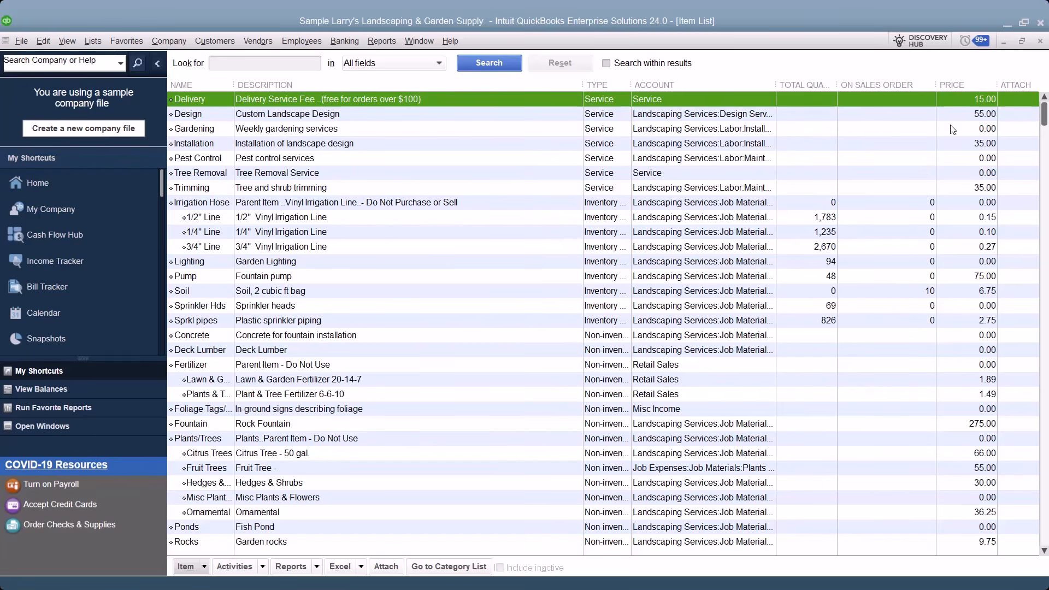
left_click(1040, 43)
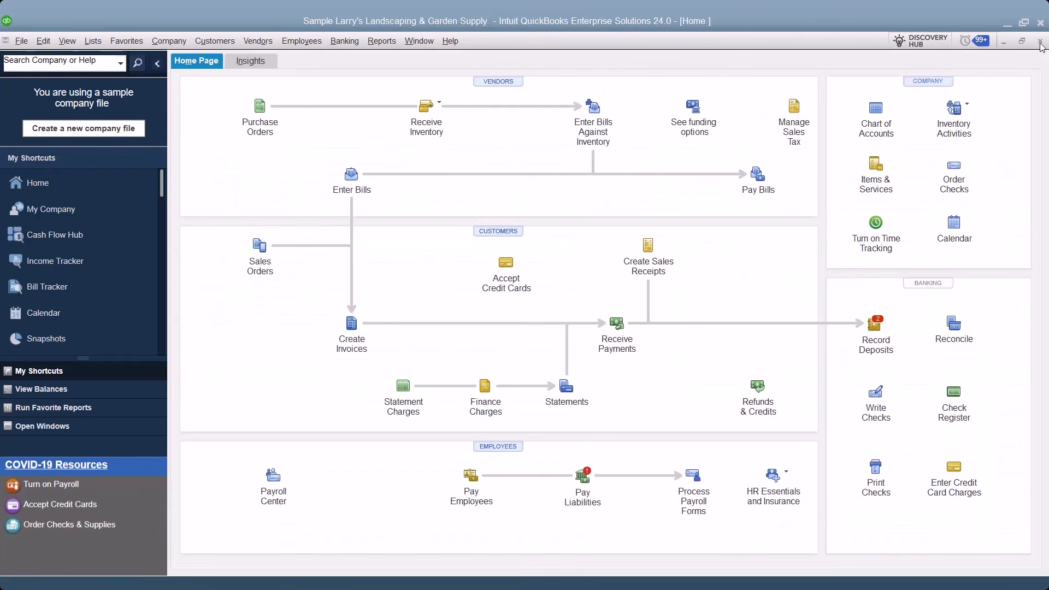
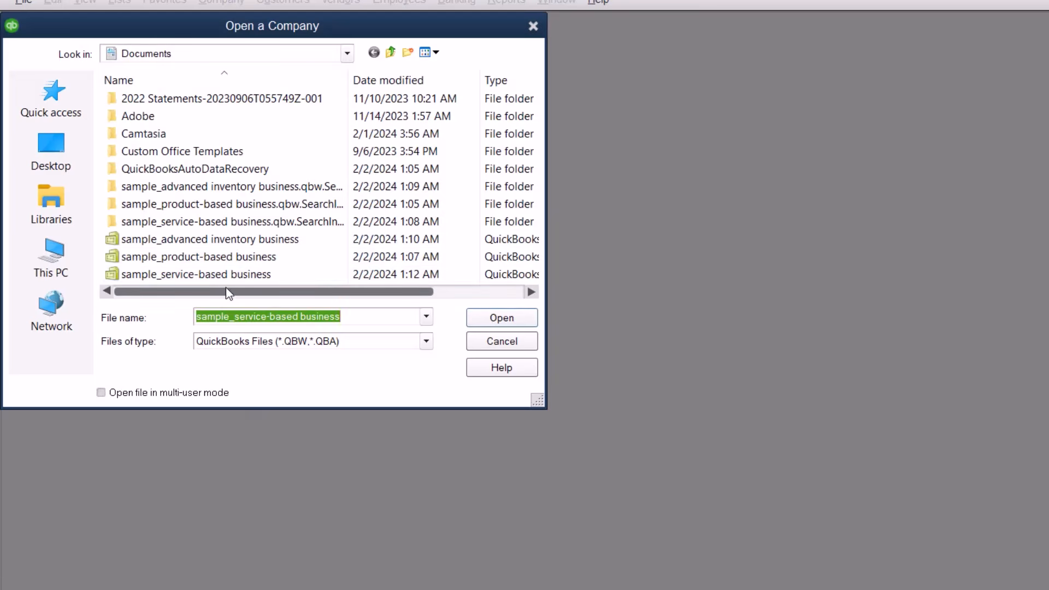
Open the sample_service-based business file (Larry's Landscaping & Garden Supply) and acknowledge the sample-file notice.
double_click(213, 270)
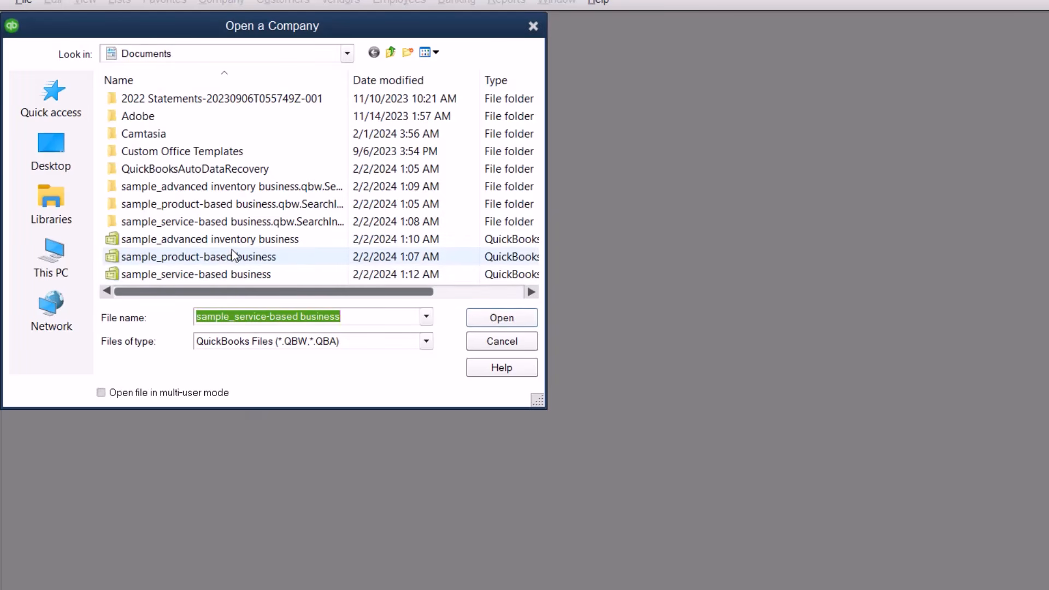
left_click(228, 254)
left_click(225, 273)
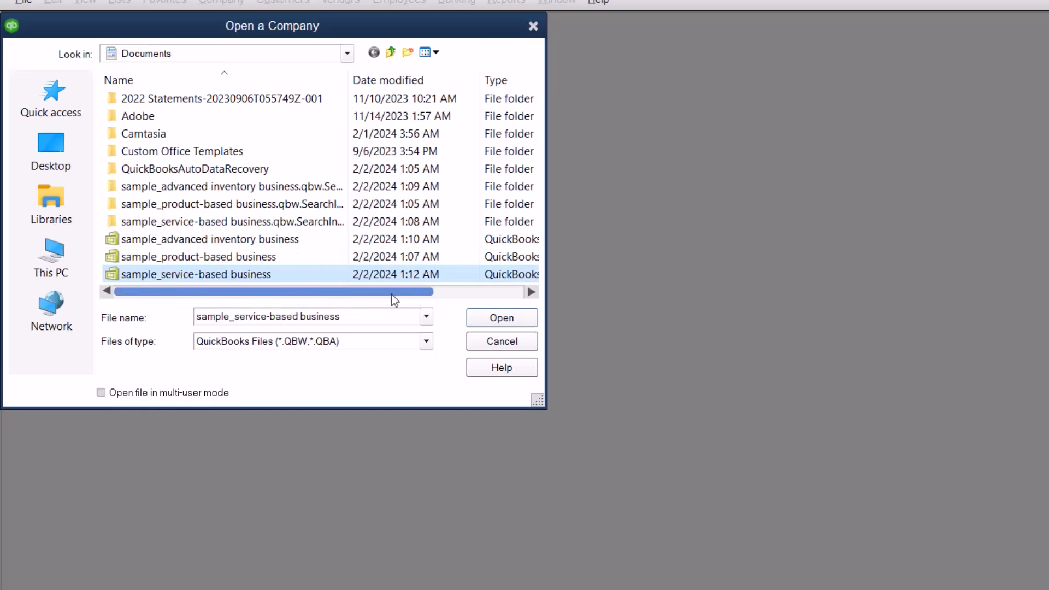
left_click(484, 321)
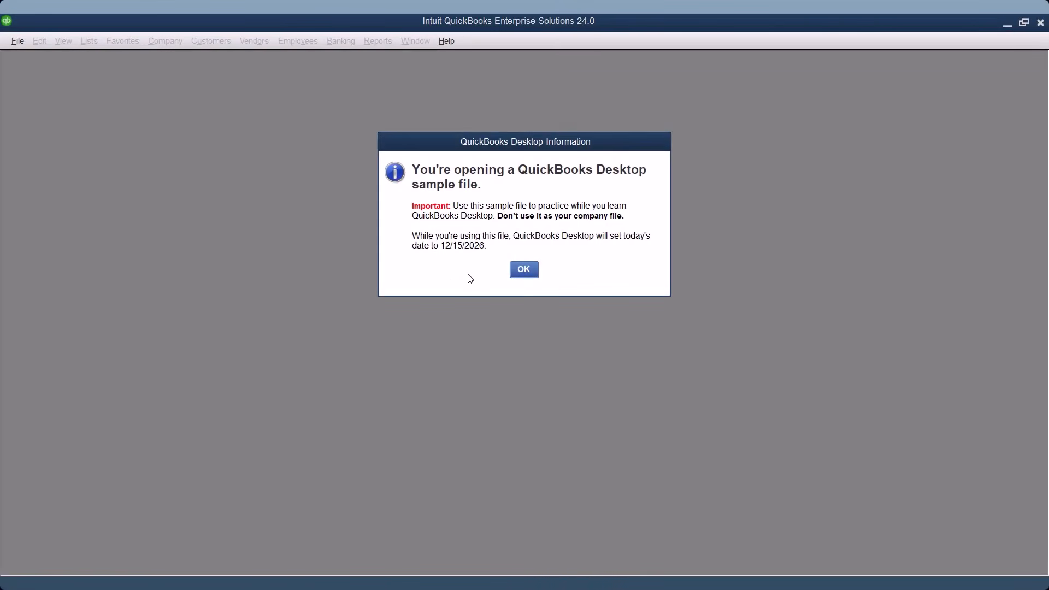
left_click(515, 272)
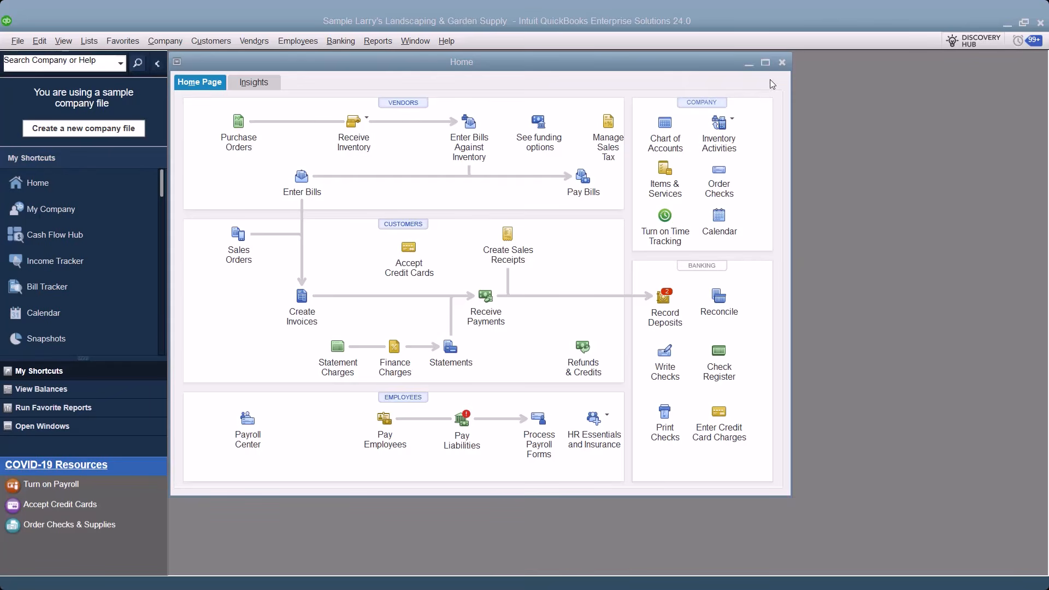
left_click(16, 43)
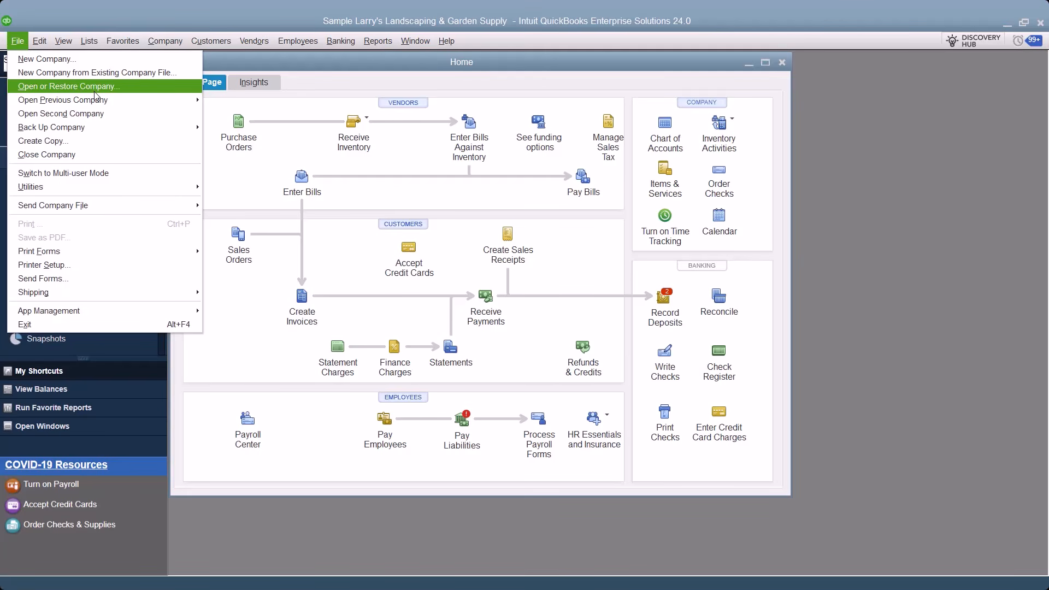
Close the Home page and the Larry's Landscaping sample company via File > Close Company.
mouse_move(120, 100)
left_click(443, 197)
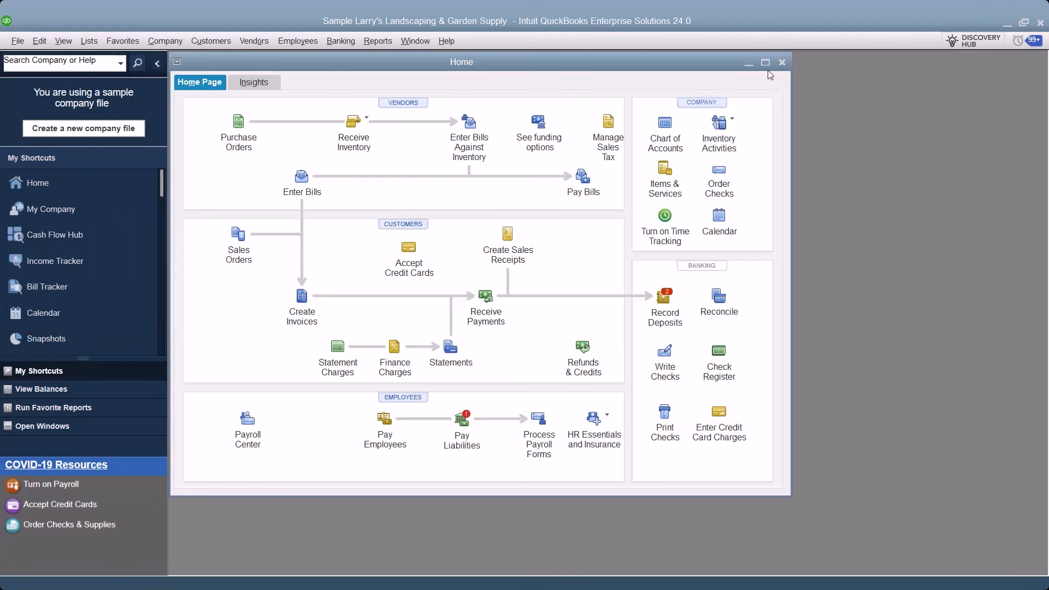
left_click(785, 63)
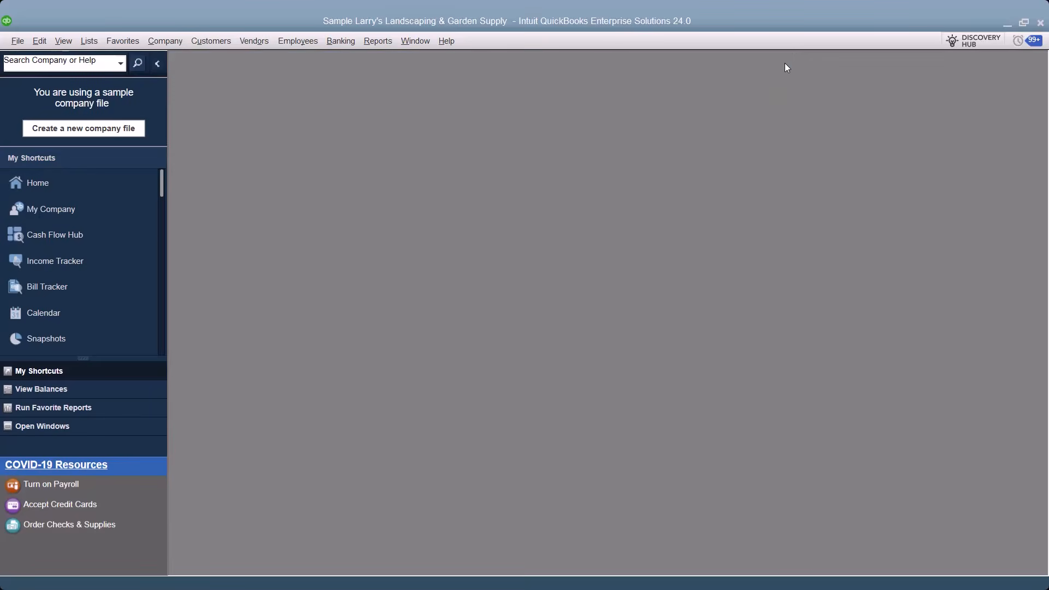
left_click(24, 58)
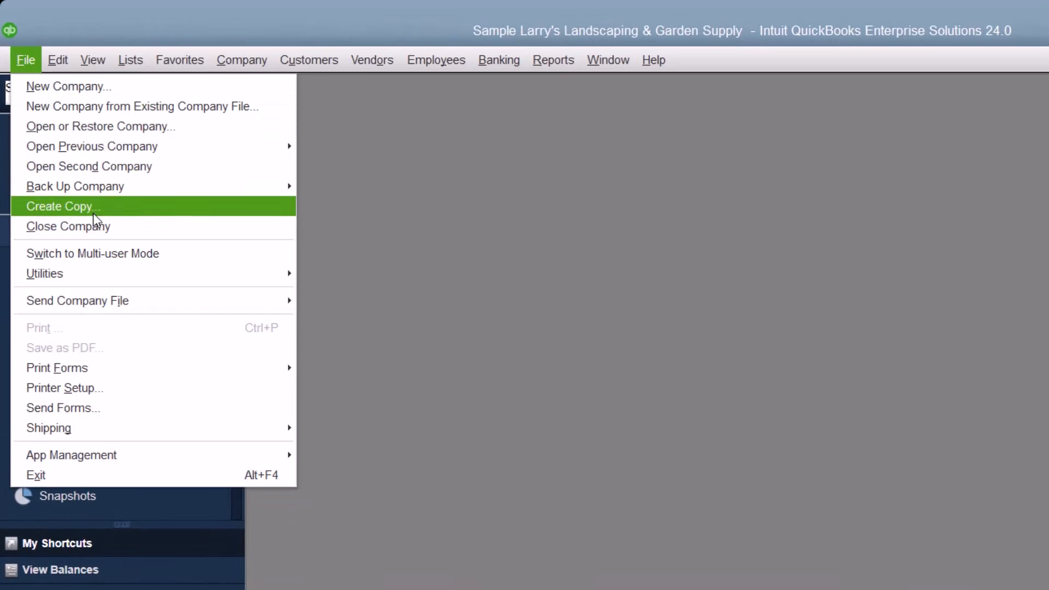
left_click(94, 226)
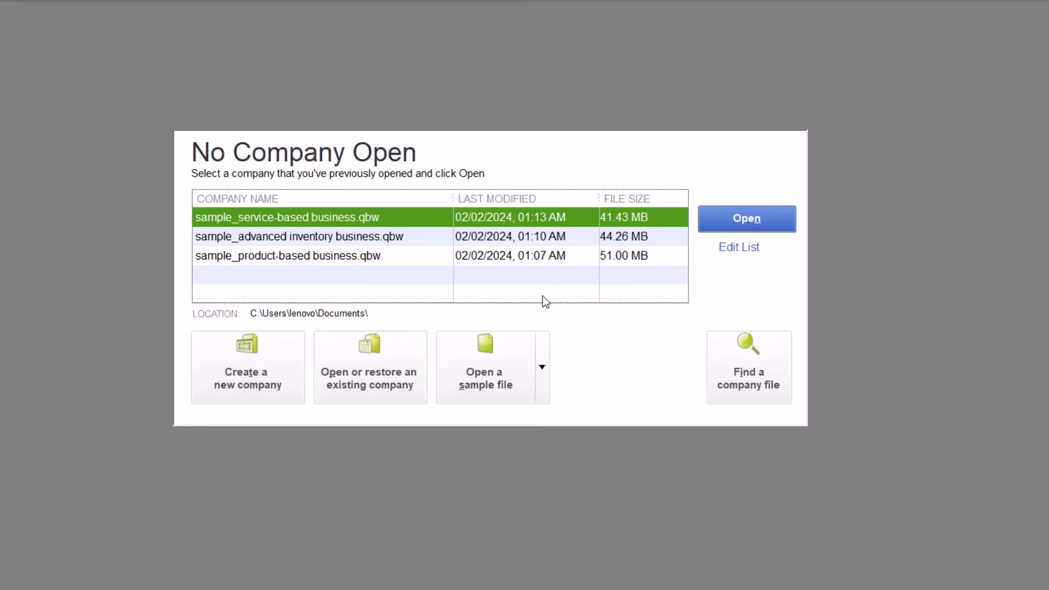
left_click(763, 370)
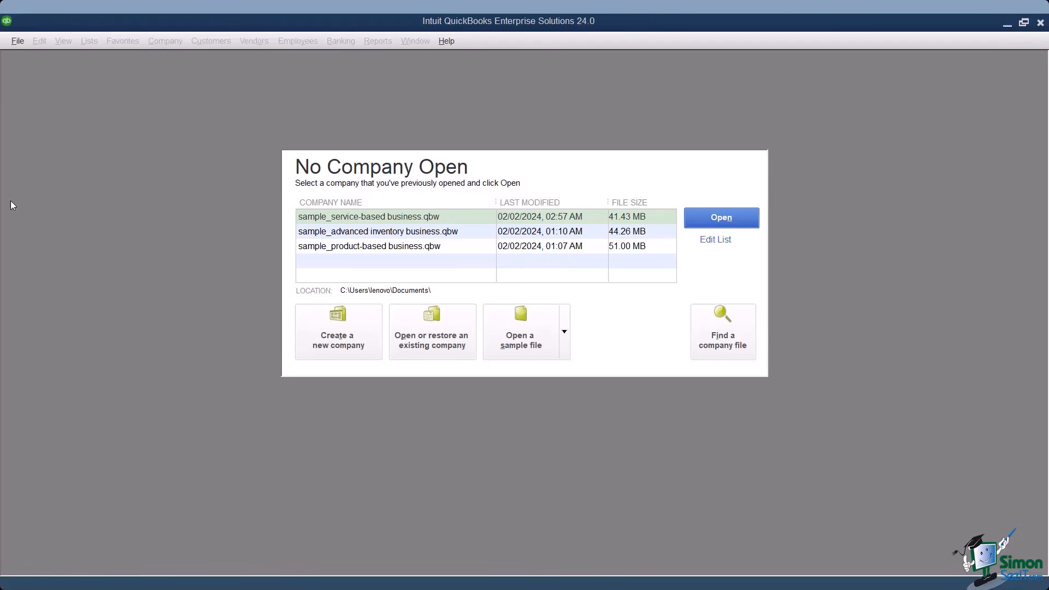
left_click(16, 43)
left_click(16, 43)
left_click(17, 42)
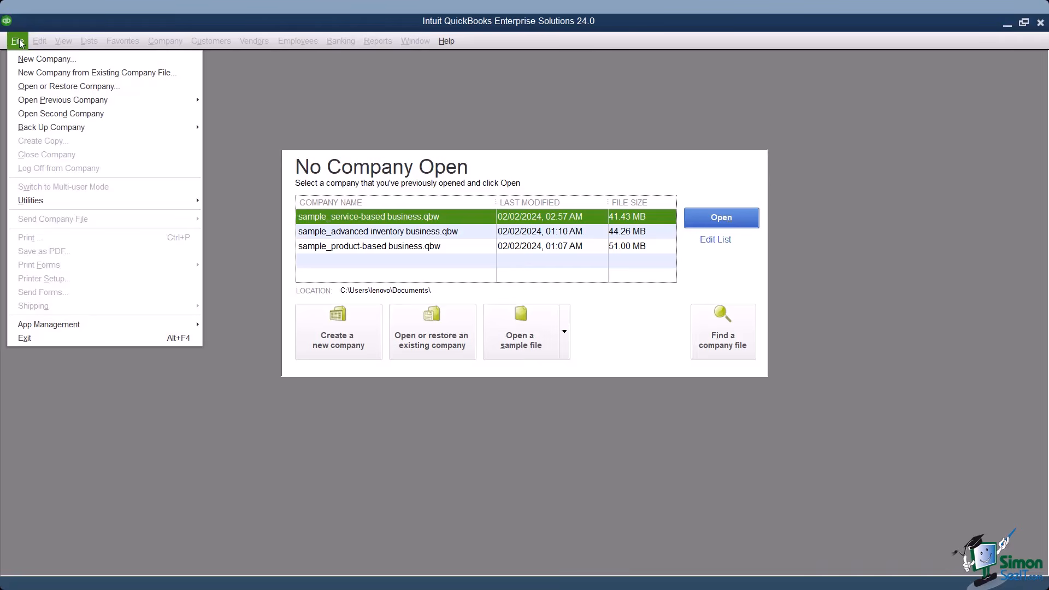
Start a new company file as its admin (For myself), postponing sign-in.
left_click(70, 60)
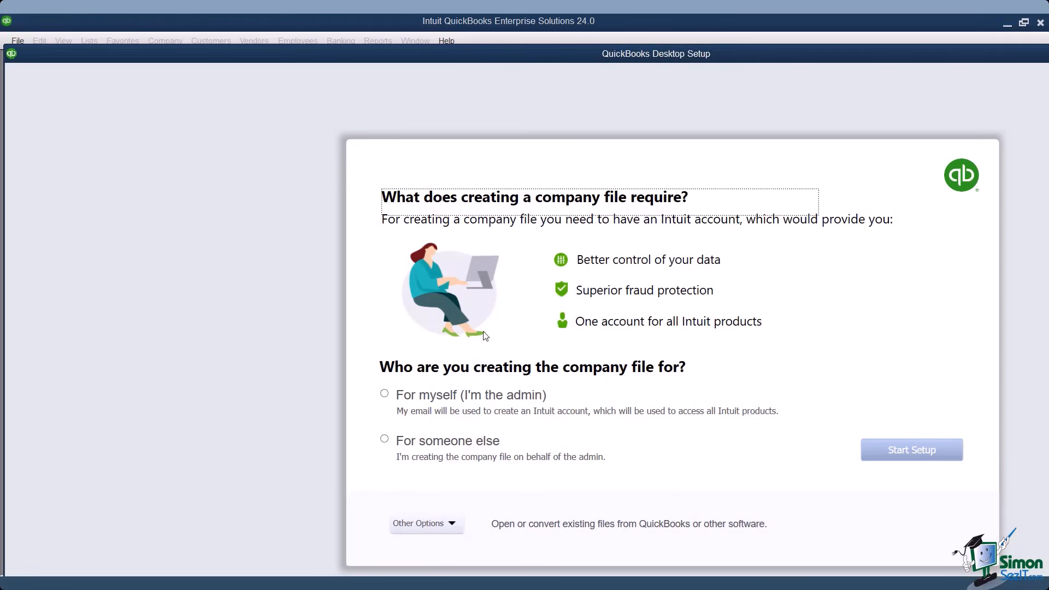
left_click(449, 395)
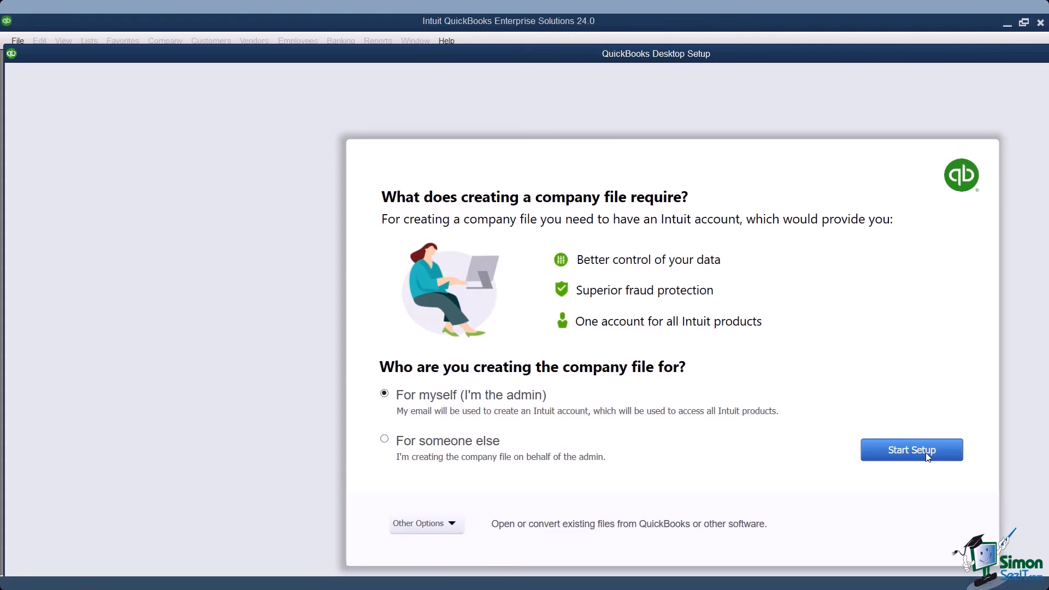
left_click(944, 451)
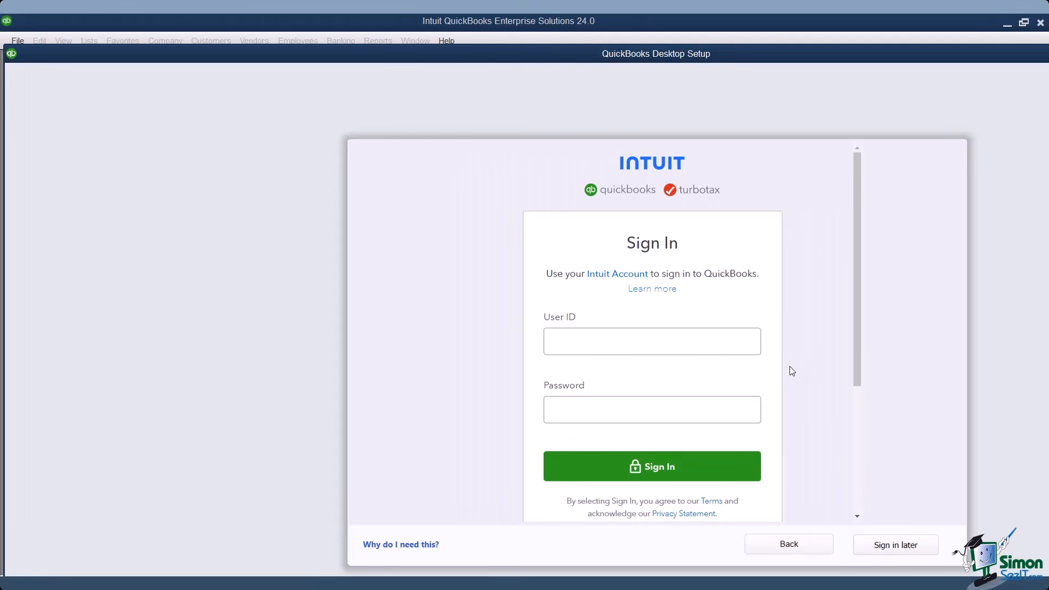
left_click(903, 546)
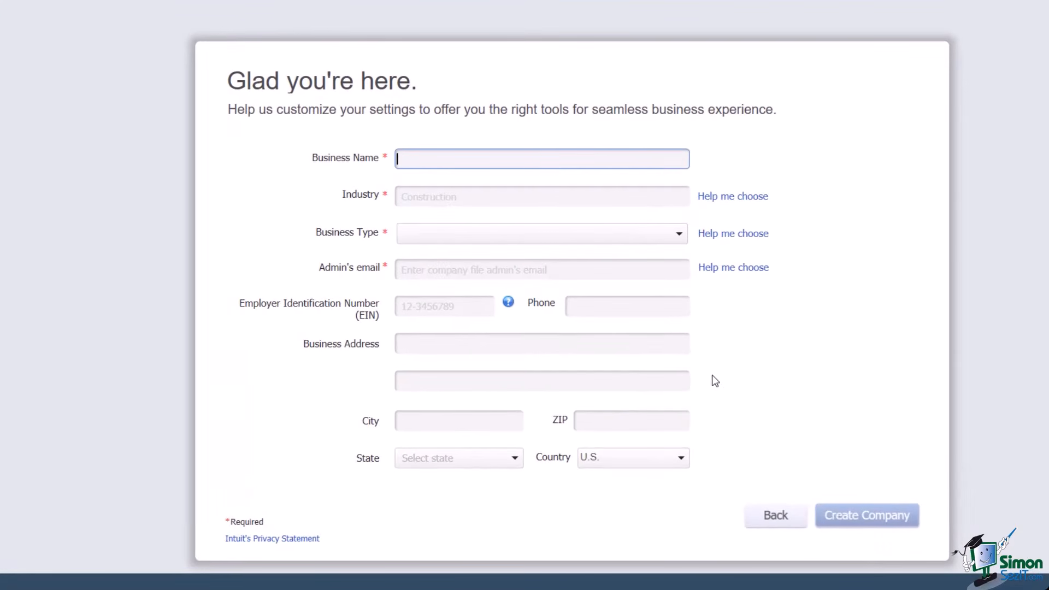
Enter business name Flourish Bakeries and choose General Service-based Business as the industry.
left_click(635, 350)
type("Flourish Bakeries")
key("Tab")
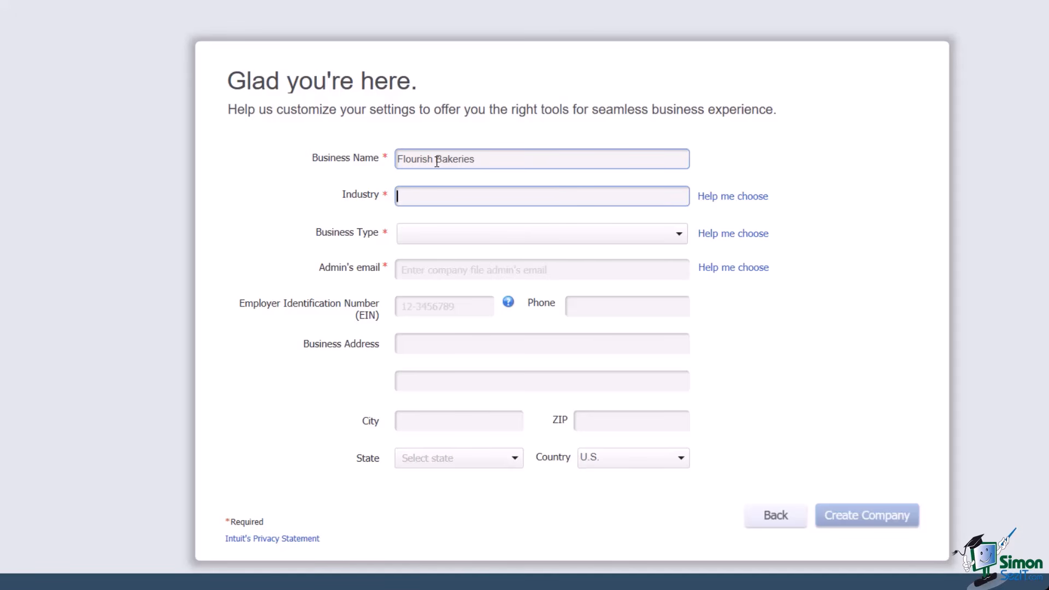
type("G")
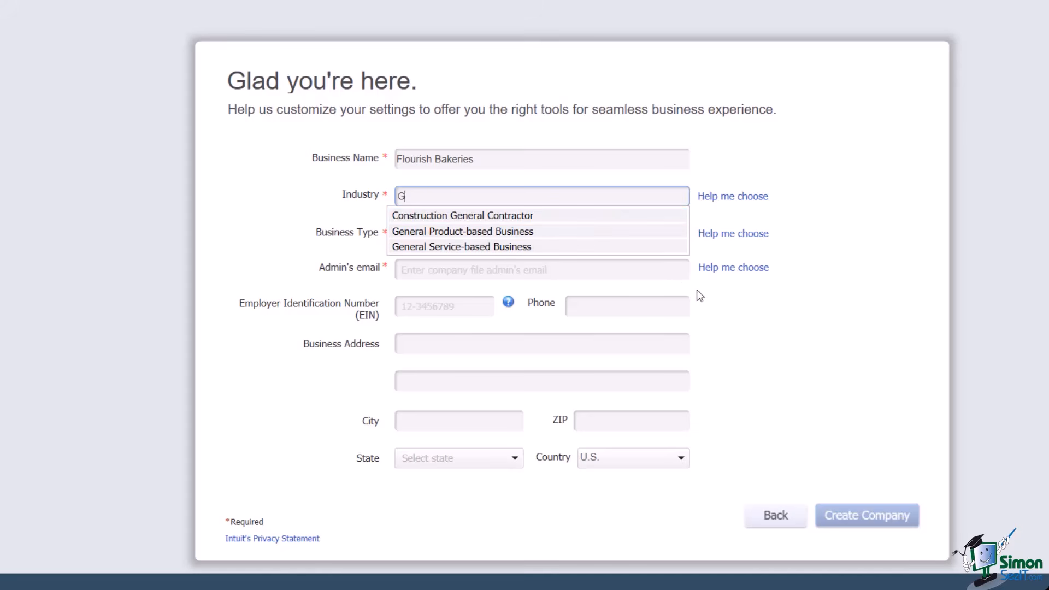
left_click(637, 247)
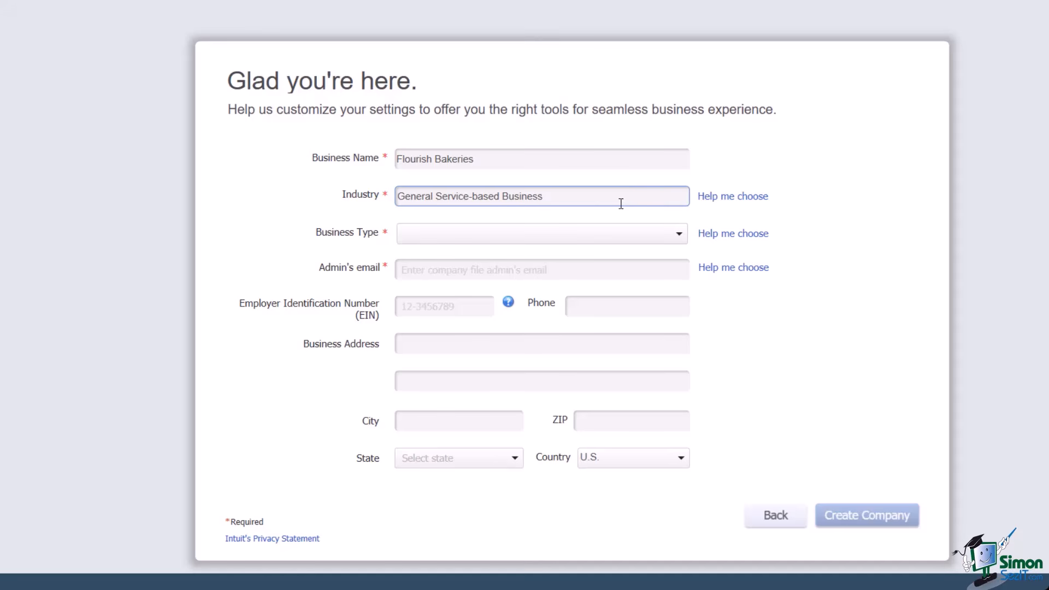
left_click(599, 236)
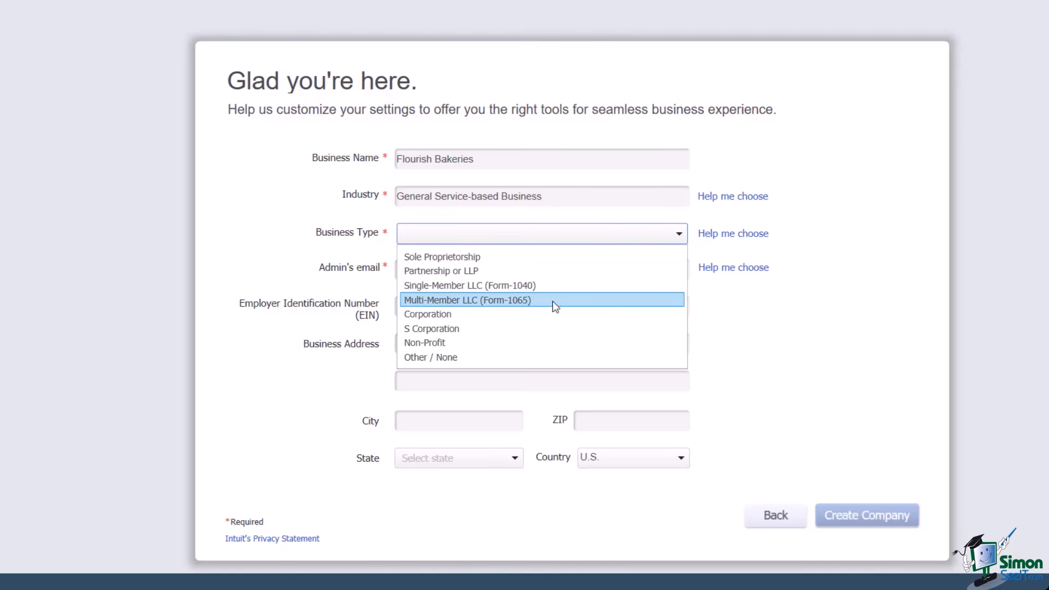
Choose Sole Proprietorship as the business type and enter the admin's e-mail address.
left_click(571, 264)
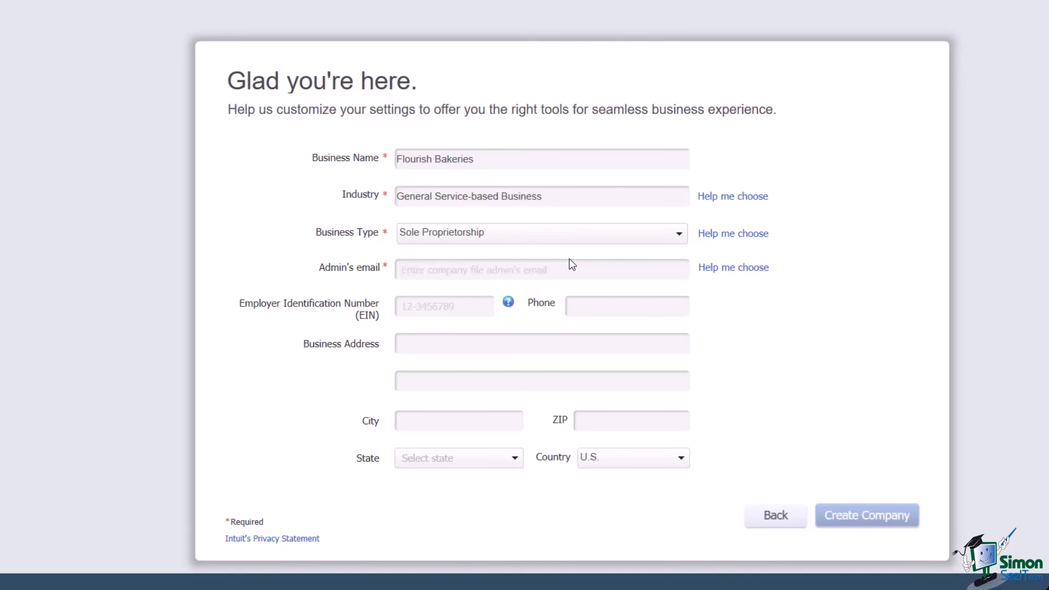
left_click(535, 270)
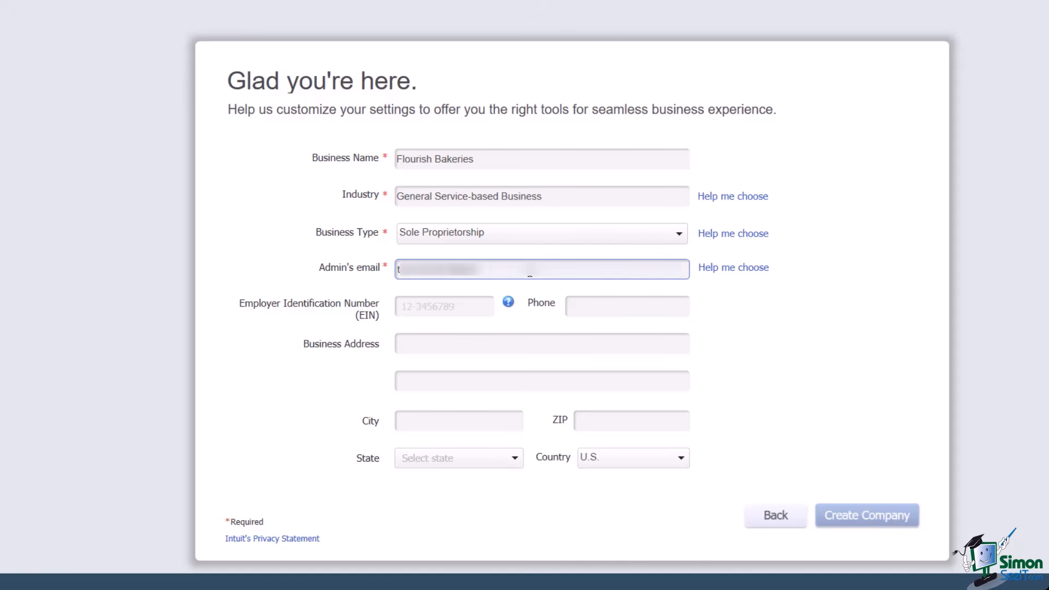
key("Tab")
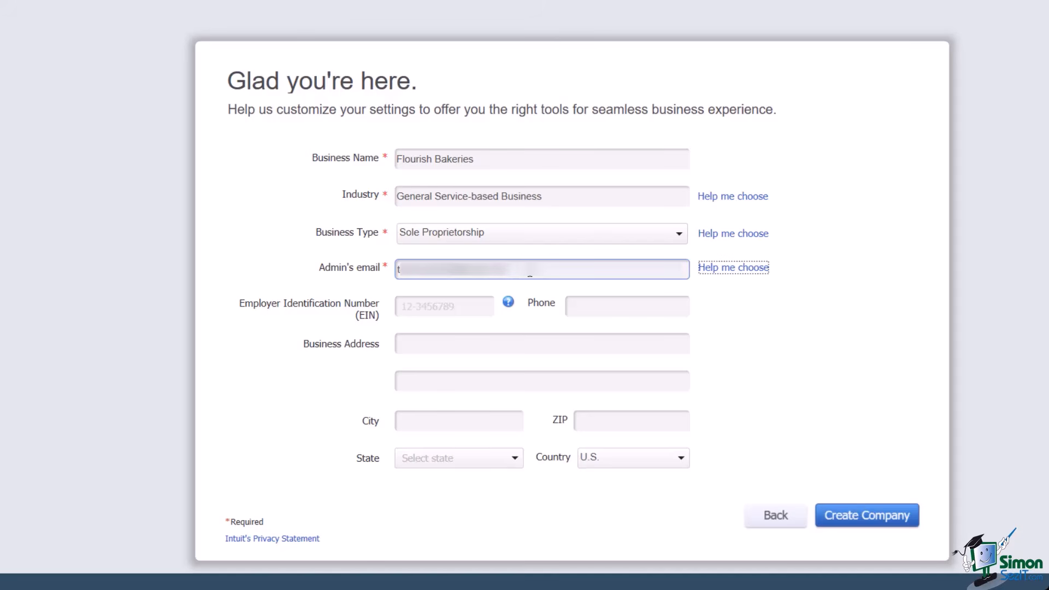
Move through the EIN, Phone and address fields, leaving them blank.
left_click(449, 307)
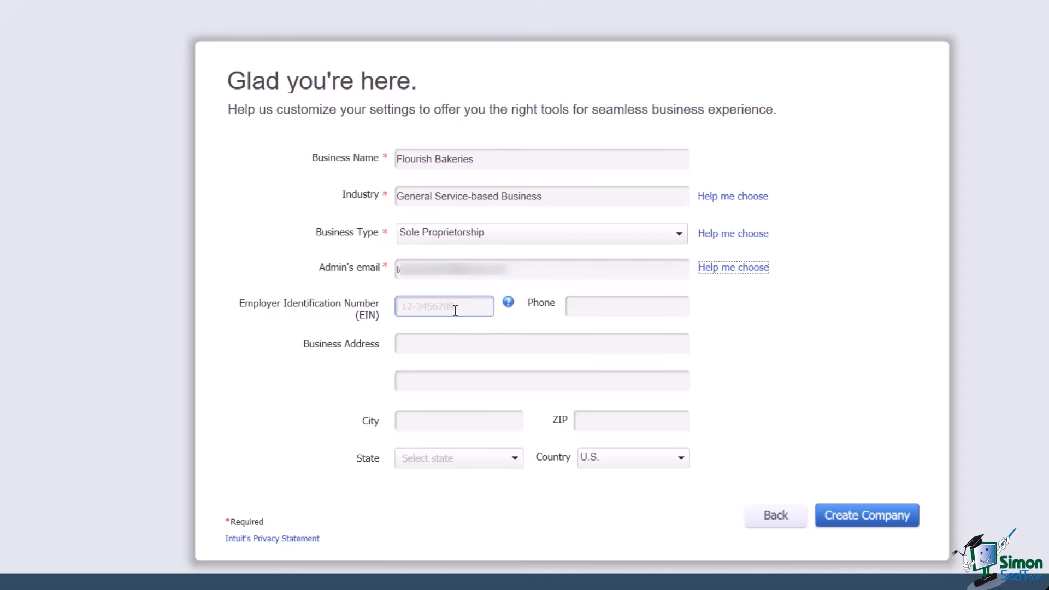
left_click(597, 307)
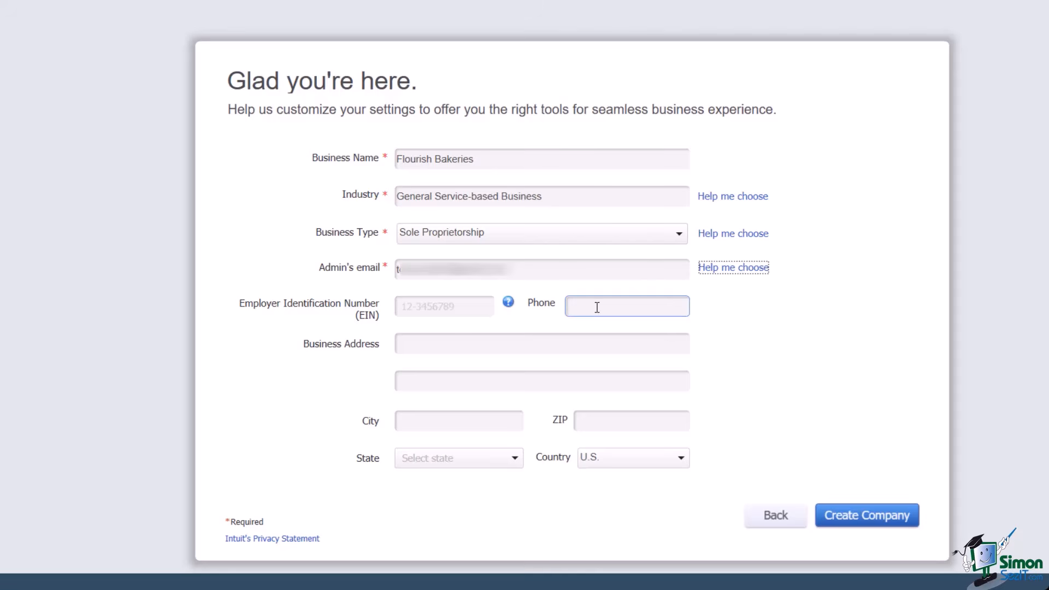
left_click(501, 345)
left_click(472, 378)
left_click(443, 420)
left_click(463, 344)
left_click(465, 302)
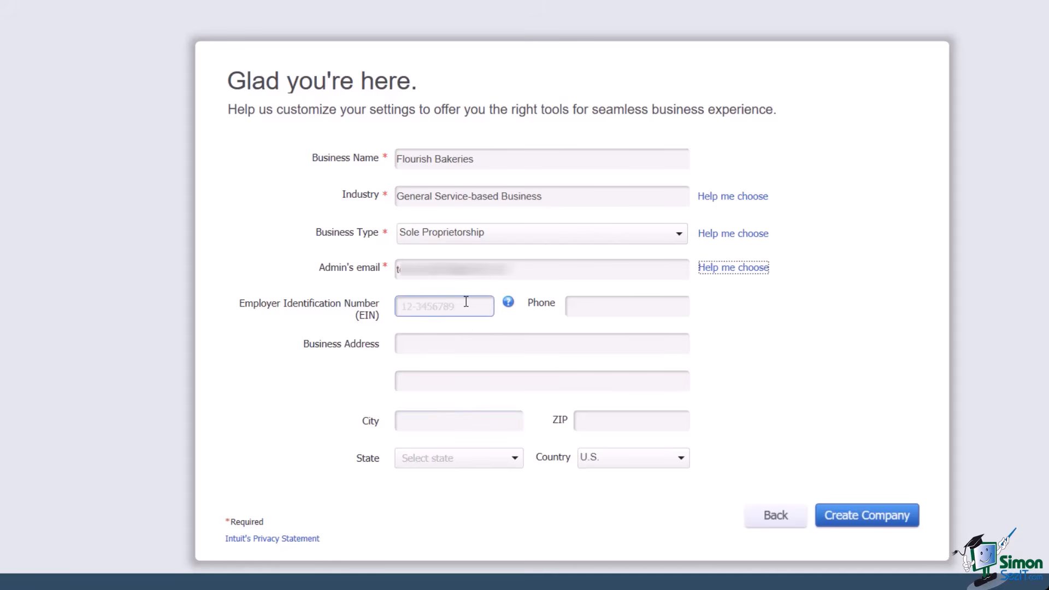
left_click(585, 306)
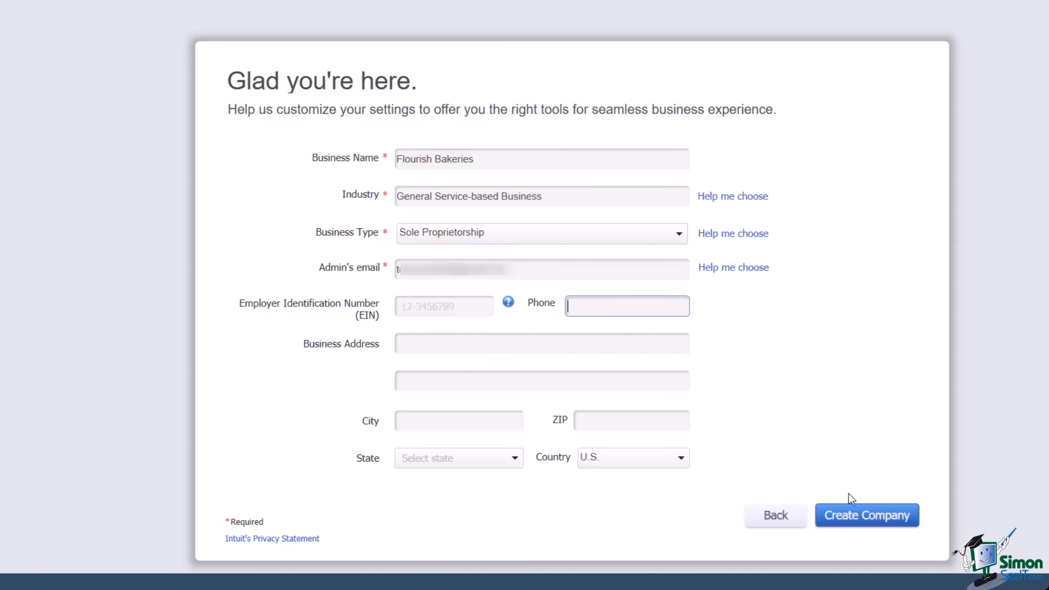
Create the Flourish Bakeries company file.
left_click(866, 519)
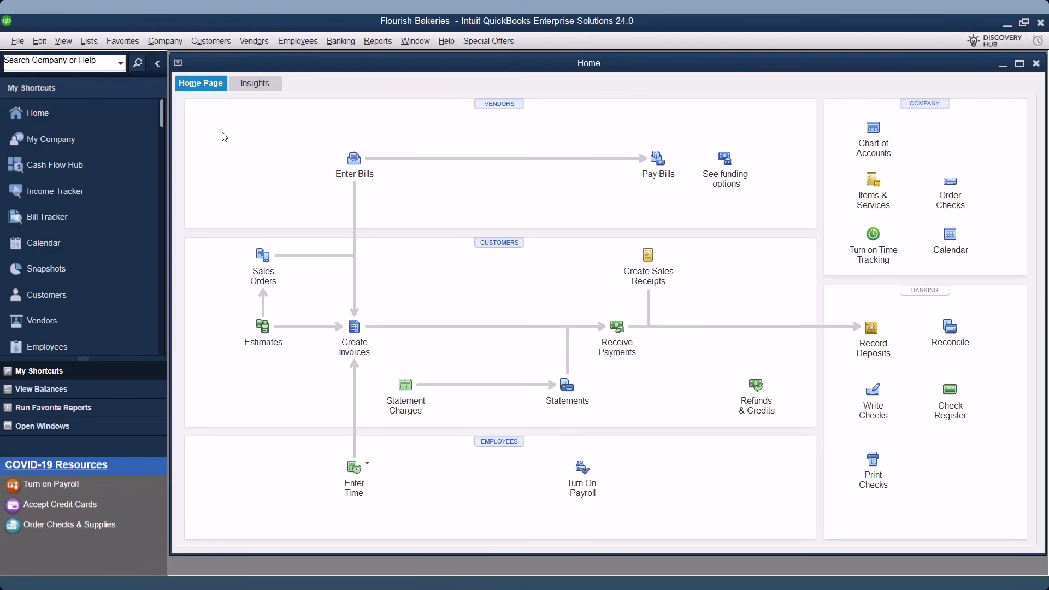
Start a local backup of the company file and open its backup Options.
left_click(16, 45)
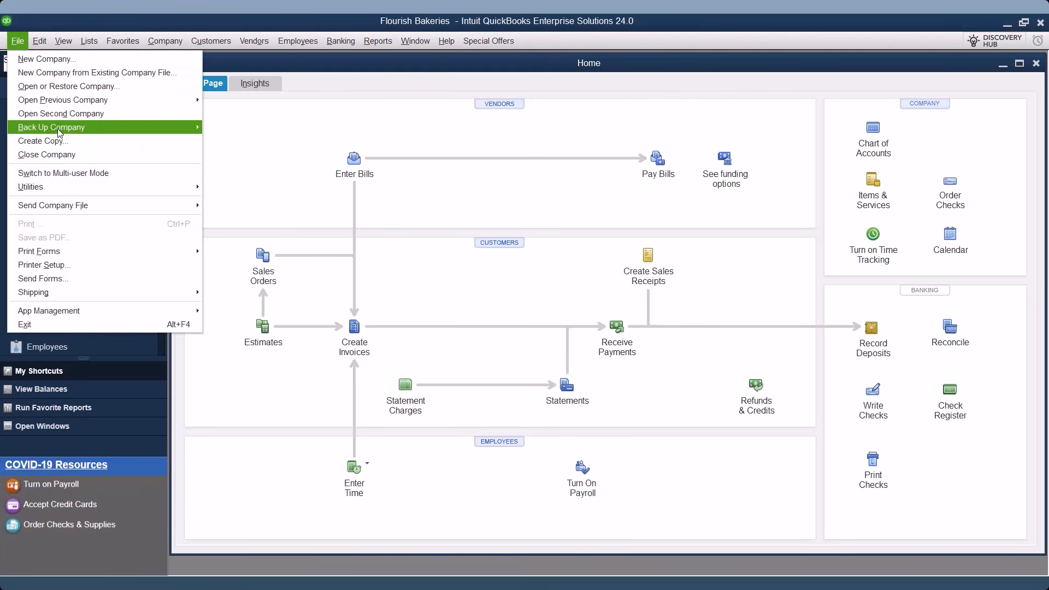
mouse_move(96, 134)
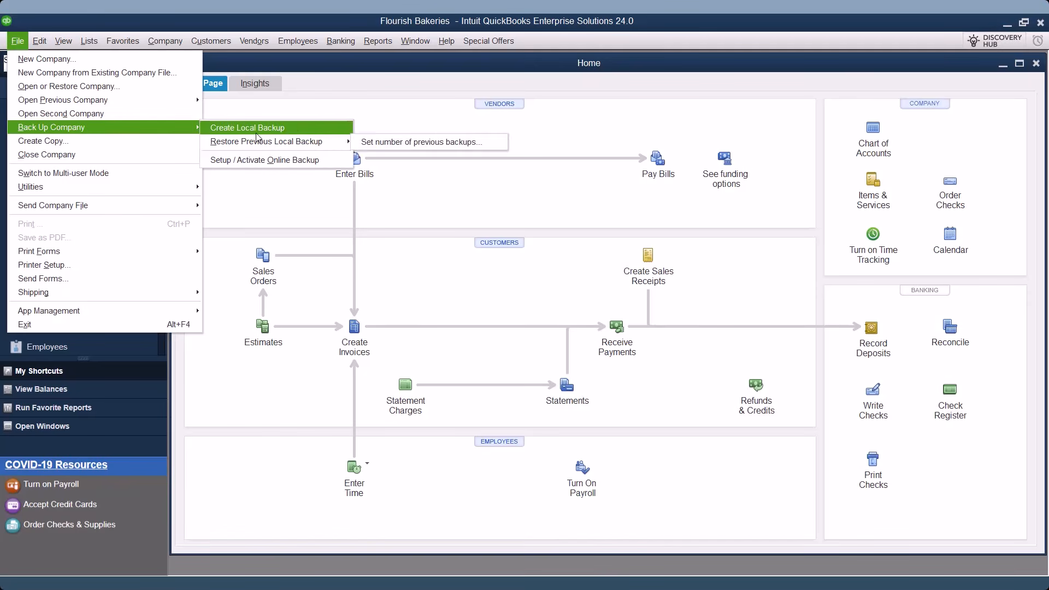
left_click(339, 131)
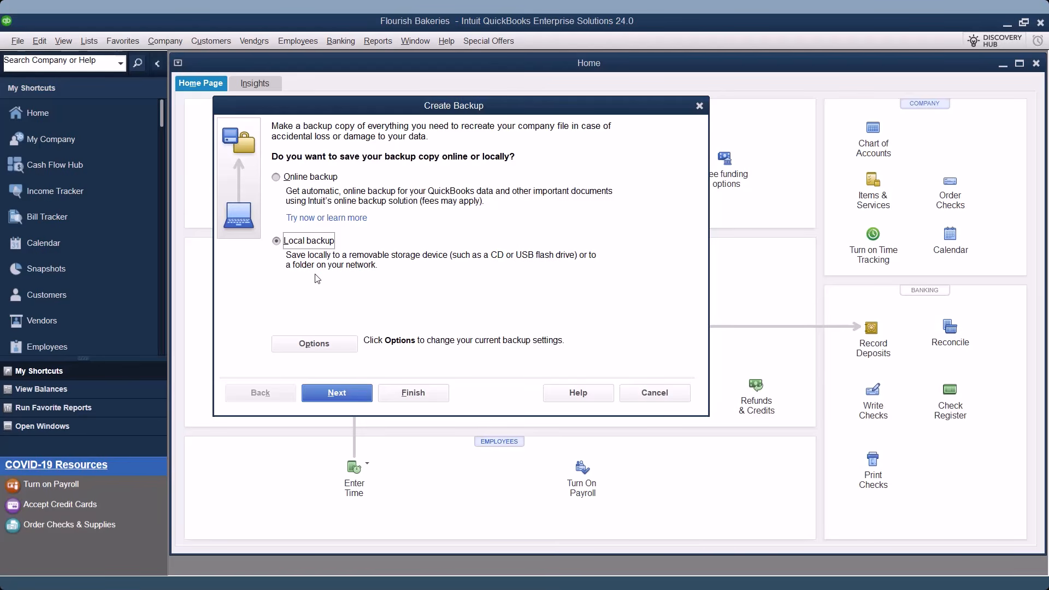
left_click(334, 342)
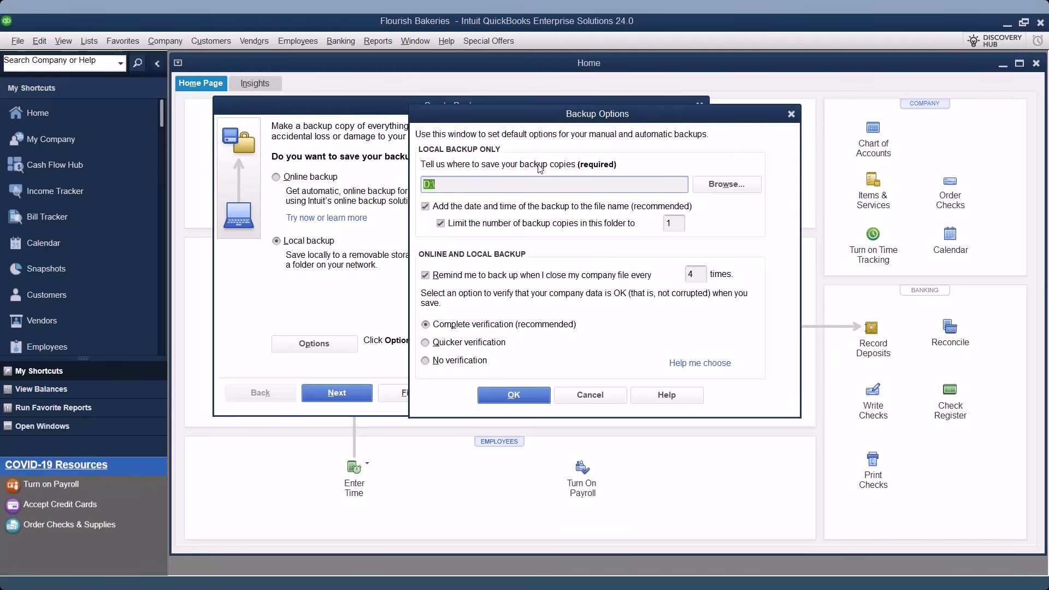
Save backup copies to D:\ and limit the copies kept there to 3.
left_click(725, 191)
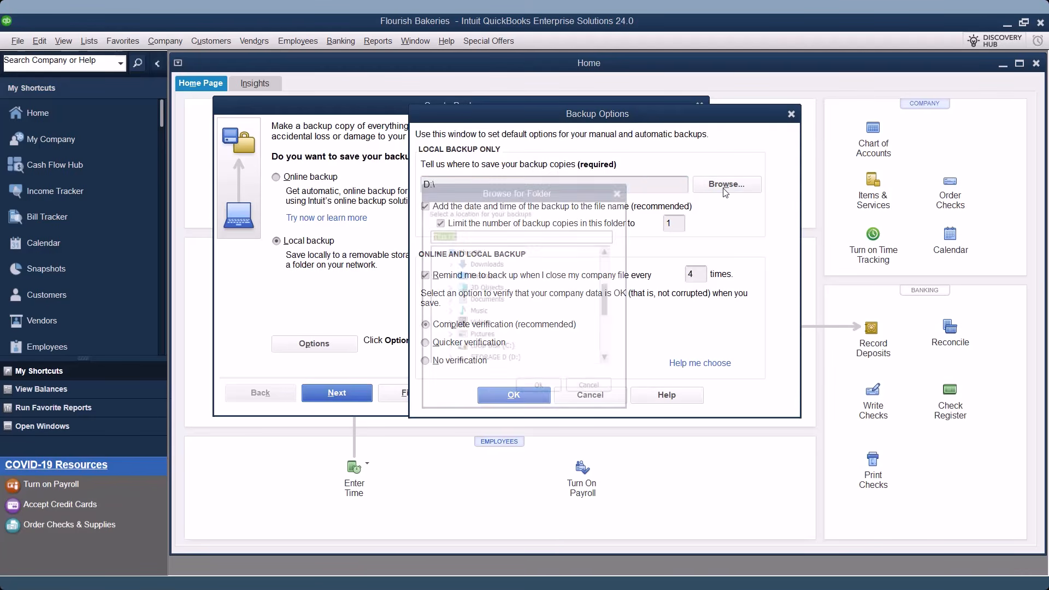
left_click(510, 360)
left_click(539, 388)
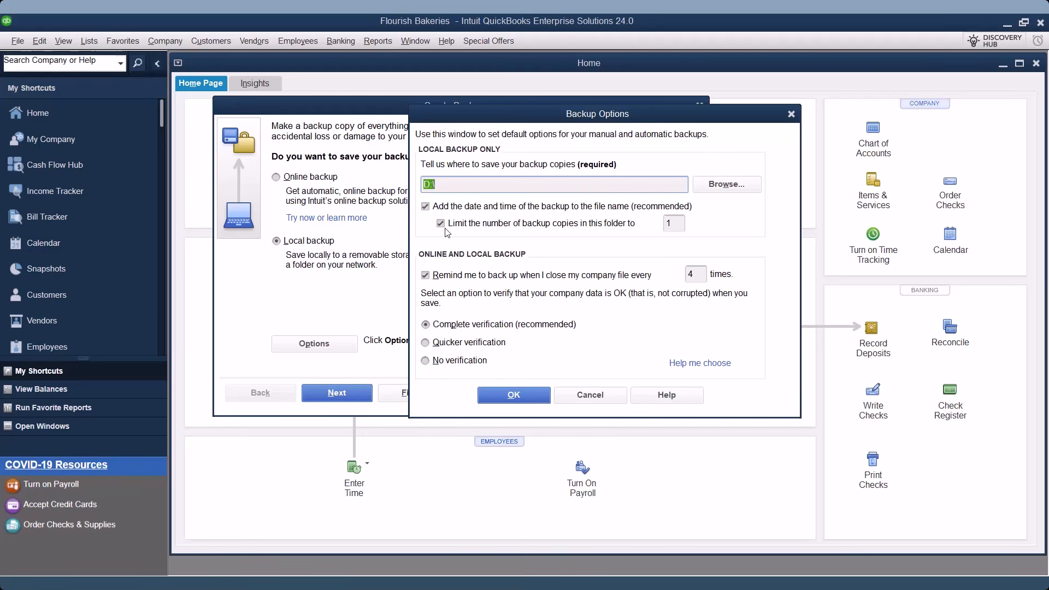
left_click(674, 223)
key("BackSpace")
type("3")
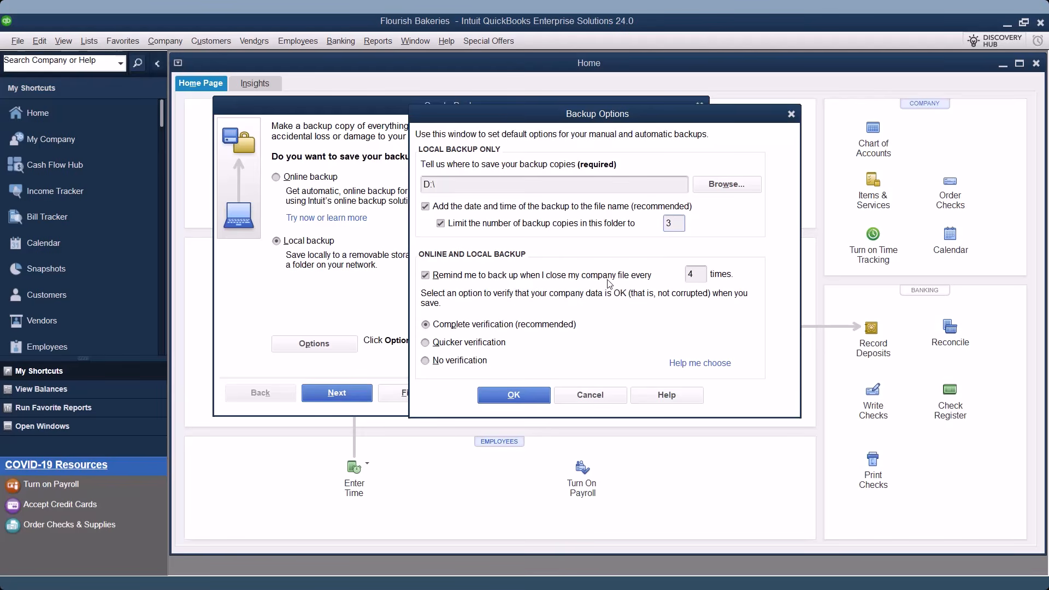
Keep those backup options and choose 'Save it now and schedule future backups'.
left_click(522, 395)
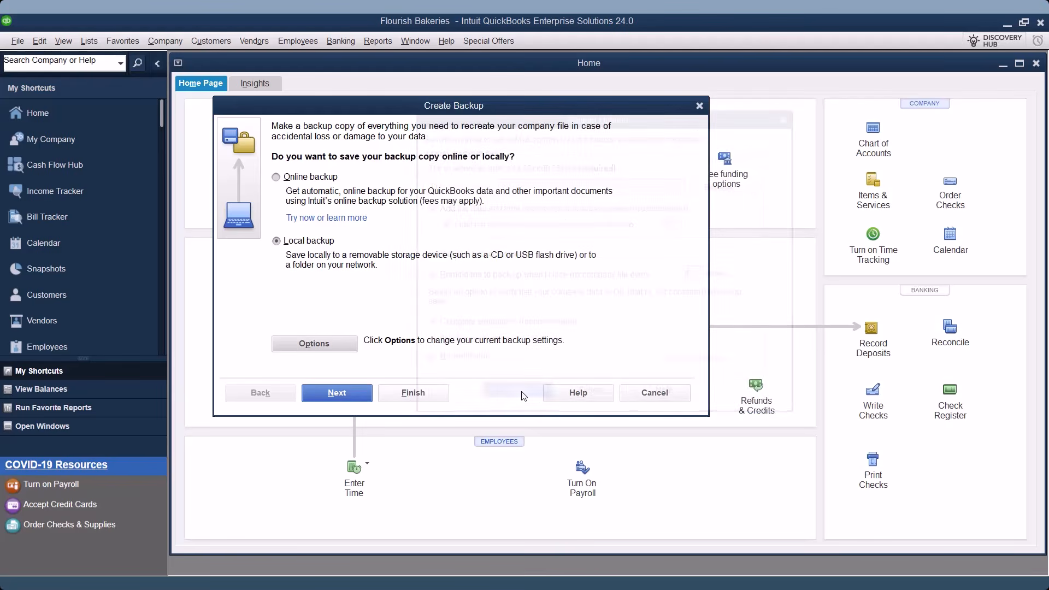
left_click(337, 394)
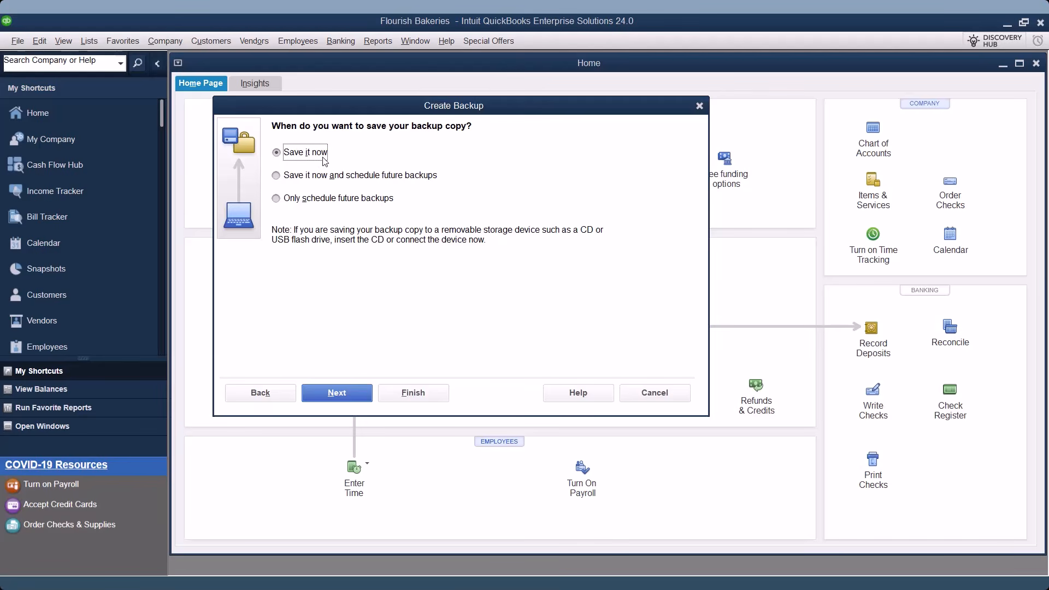
left_click(323, 178)
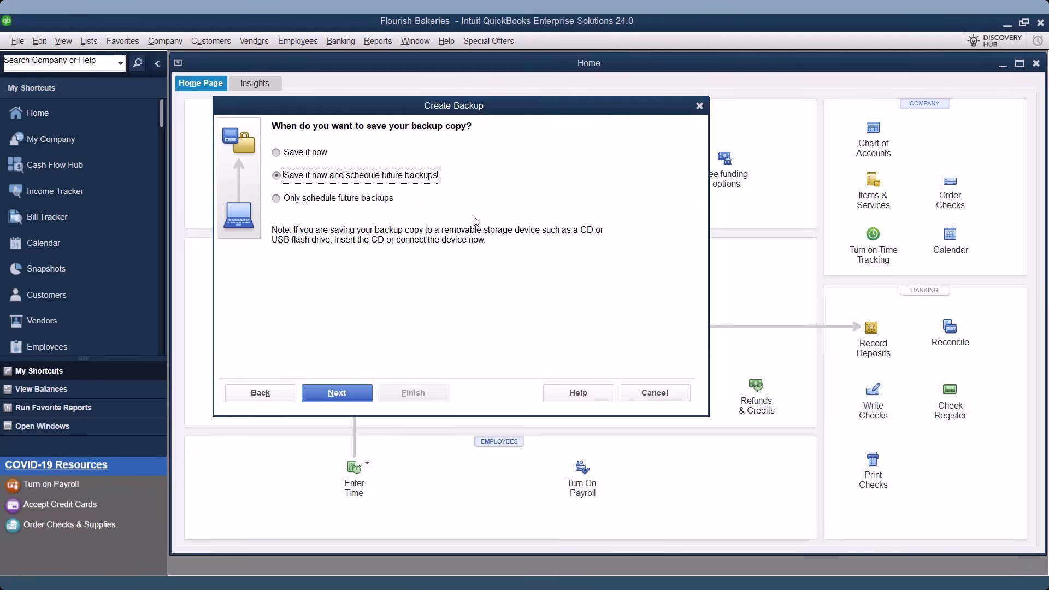
left_click(359, 400)
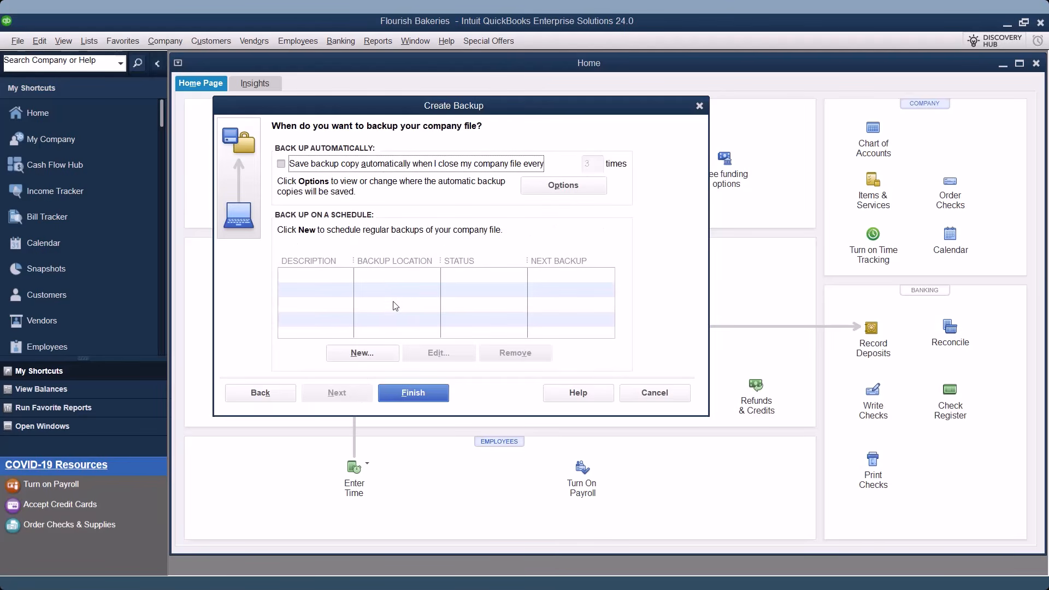
Add a new scheduled backup named backup that saves to D:\.
left_click(362, 352)
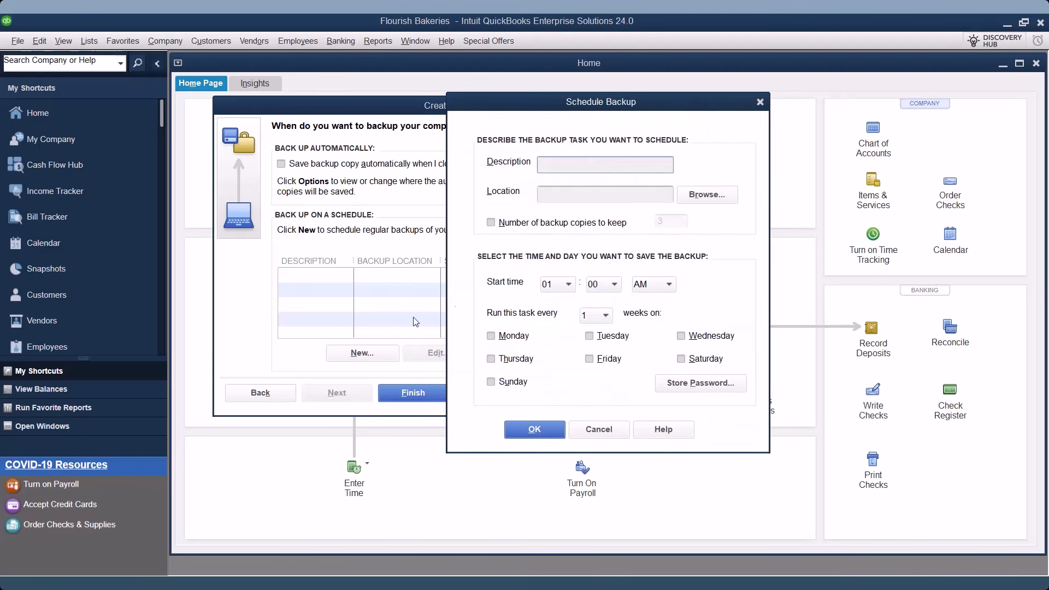
type("ba")
left_click(706, 194)
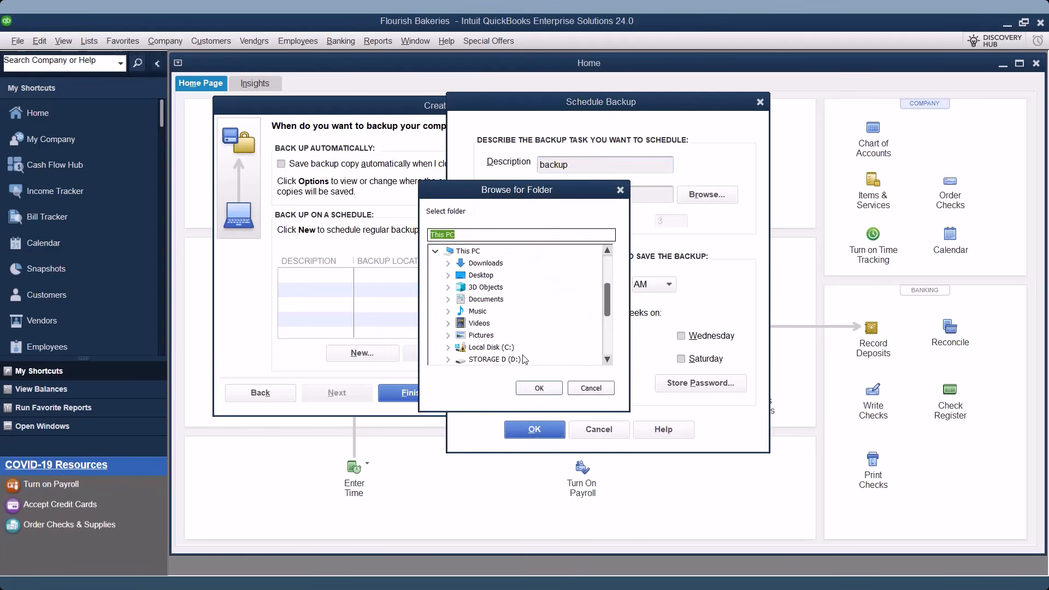
left_click(500, 360)
left_click(539, 388)
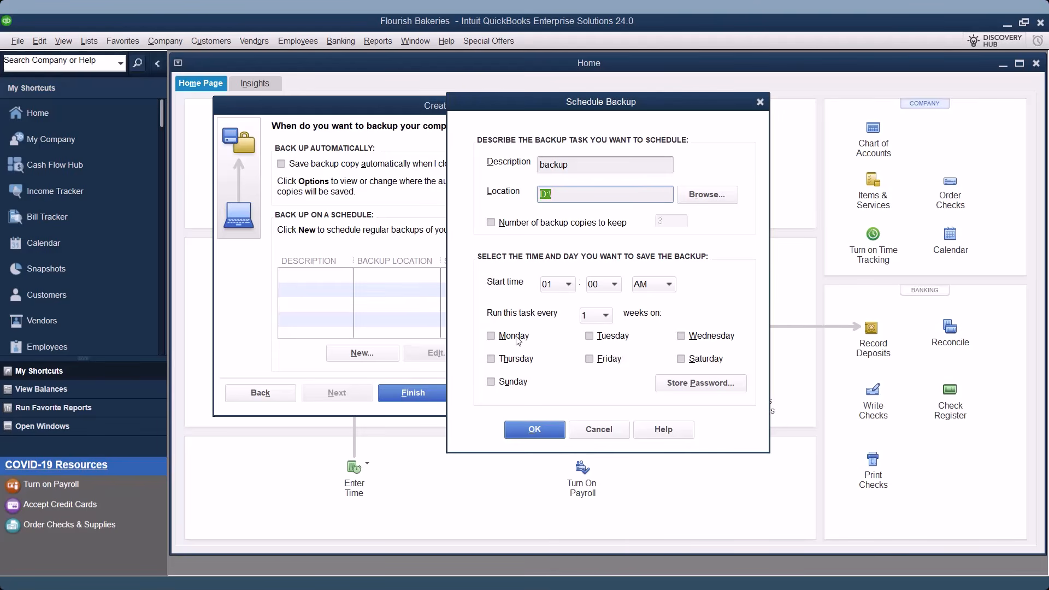
Run it on Mondays and Thursdays with stored Windows login, then finish the backup wizard.
left_click(496, 336)
left_click(498, 358)
left_click(536, 427)
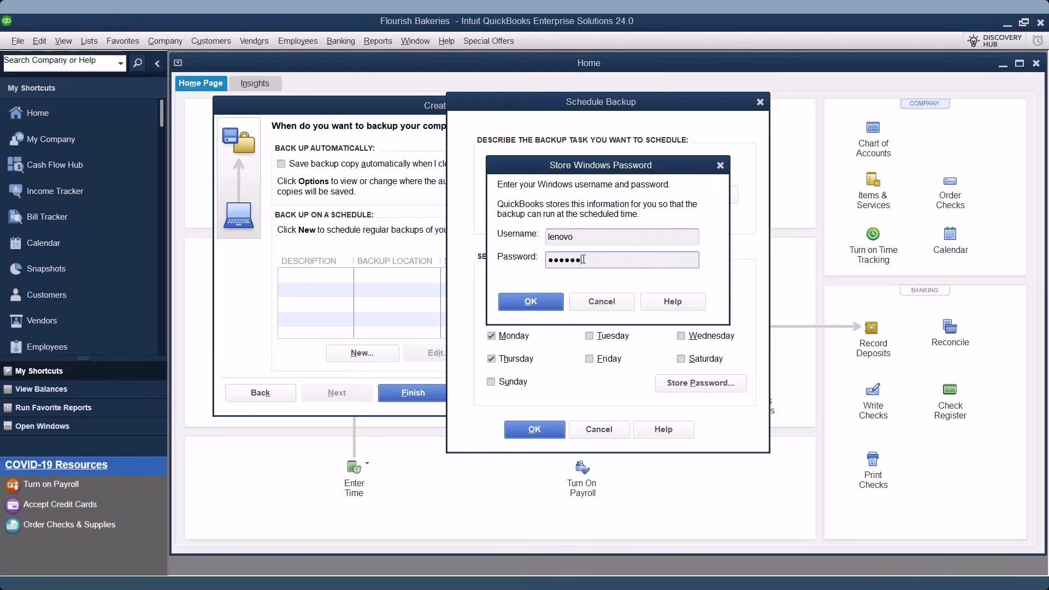
left_click(514, 302)
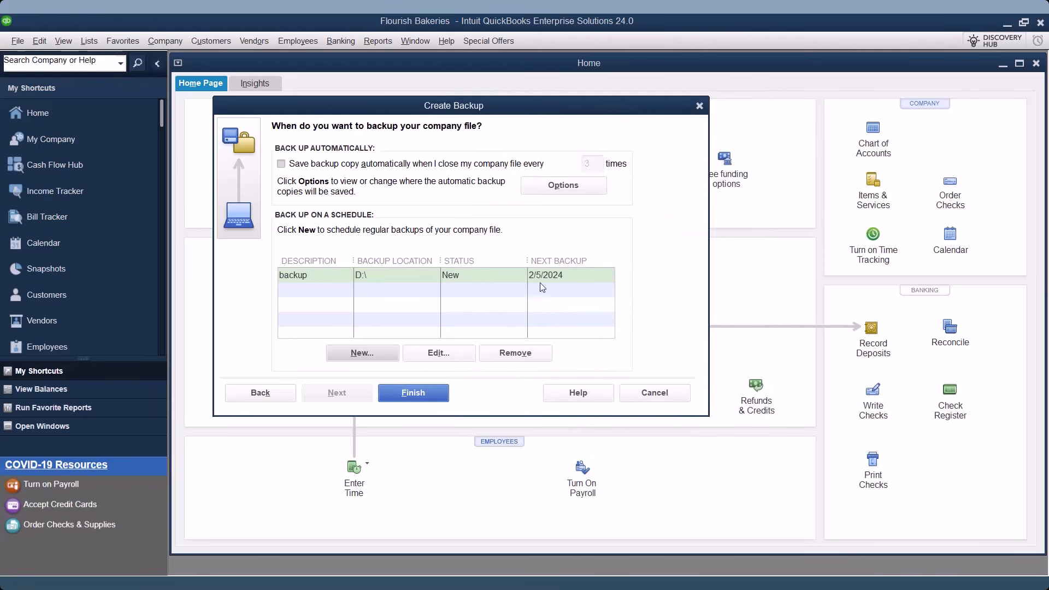
left_click(437, 393)
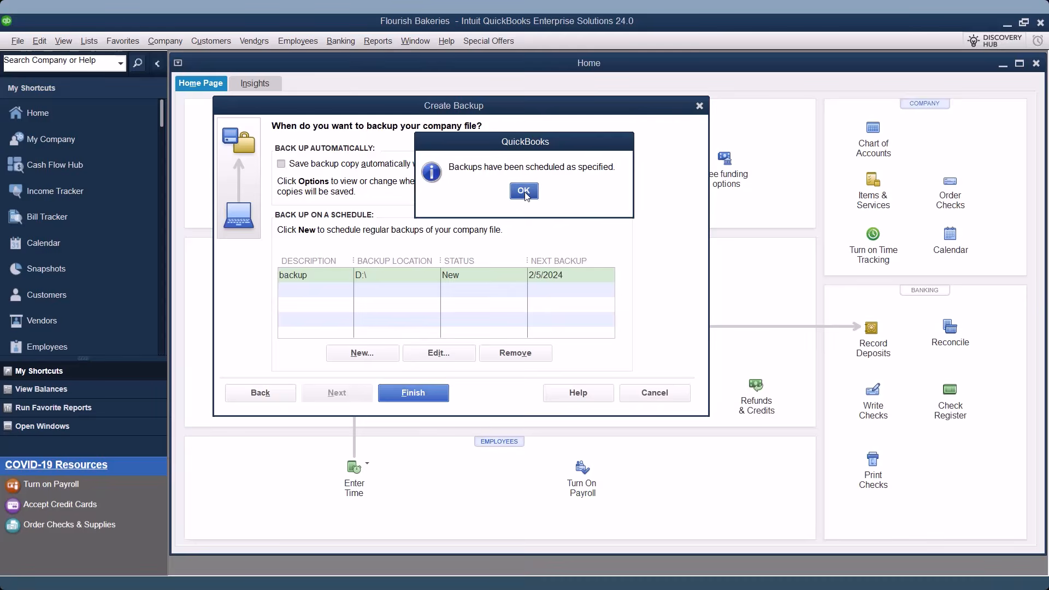
left_click(524, 192)
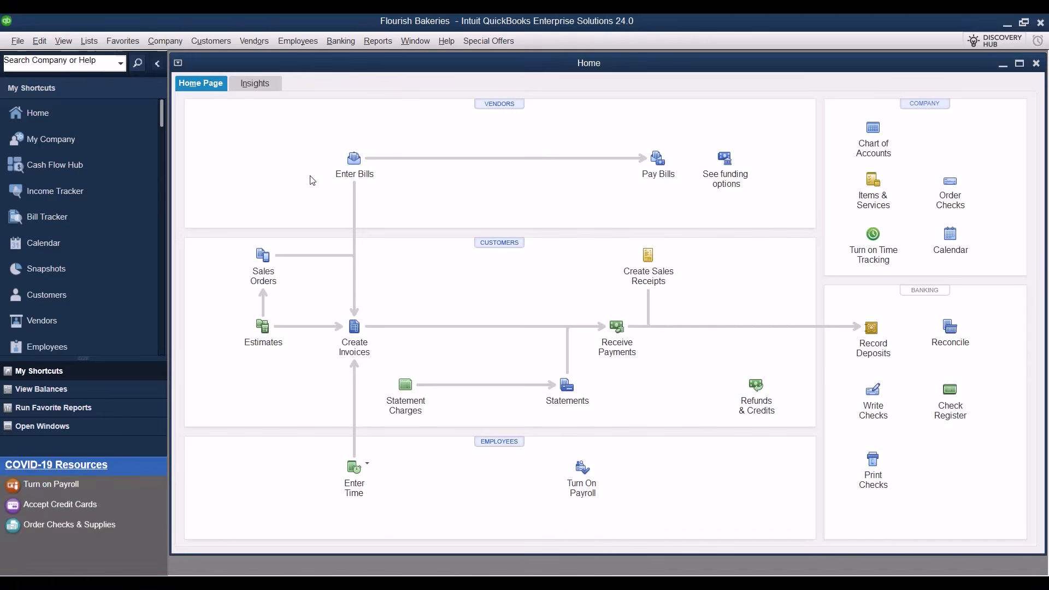
Restore a local backup by selecting the Flourish Bakeries .QBB file on drive D.
left_click(23, 44)
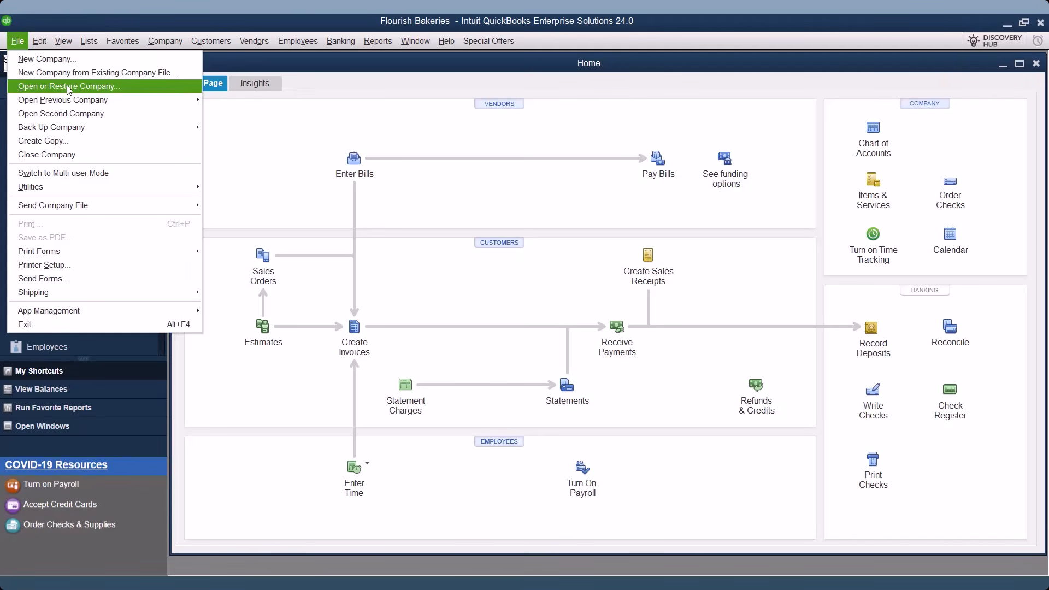
left_click(68, 87)
left_click(316, 186)
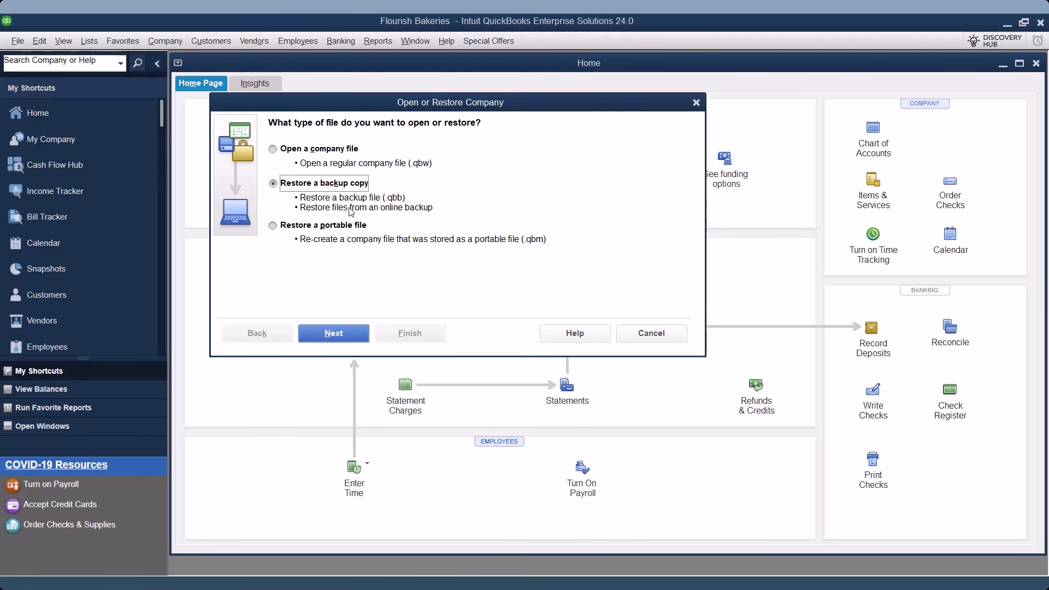
left_click(330, 335)
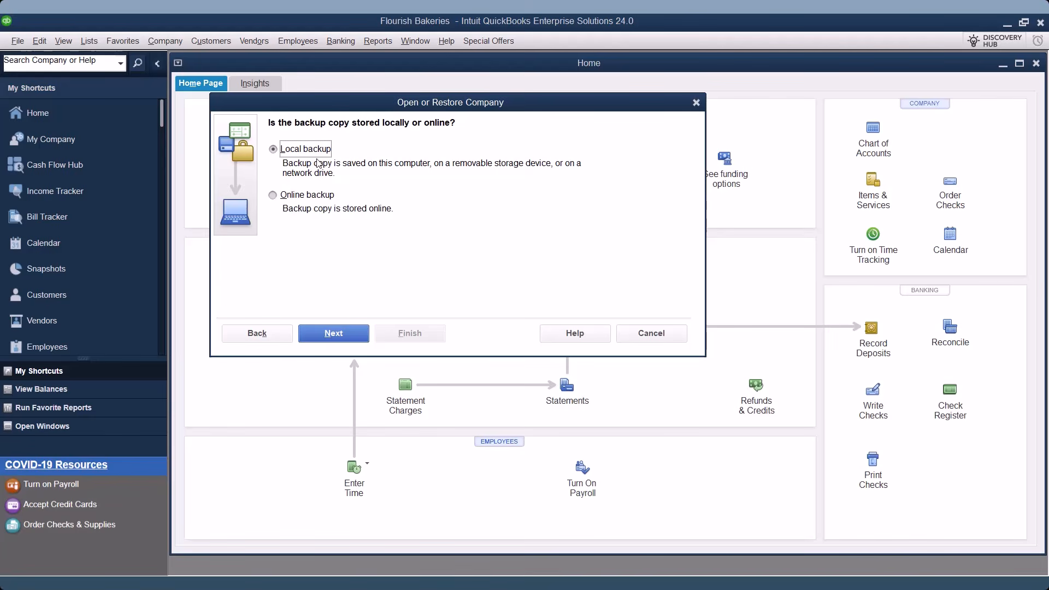
left_click(344, 331)
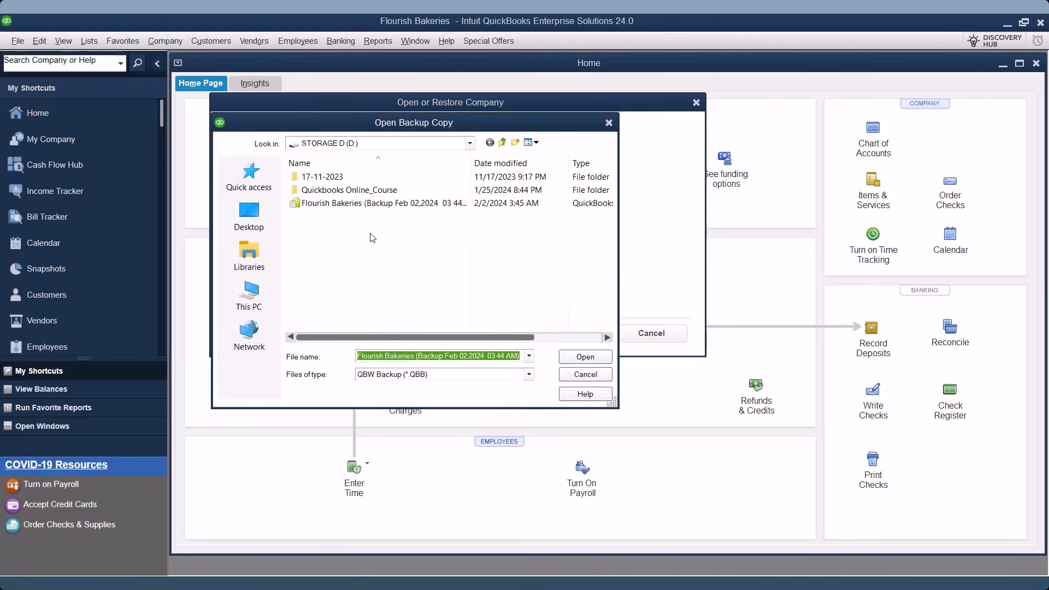
left_click(377, 203)
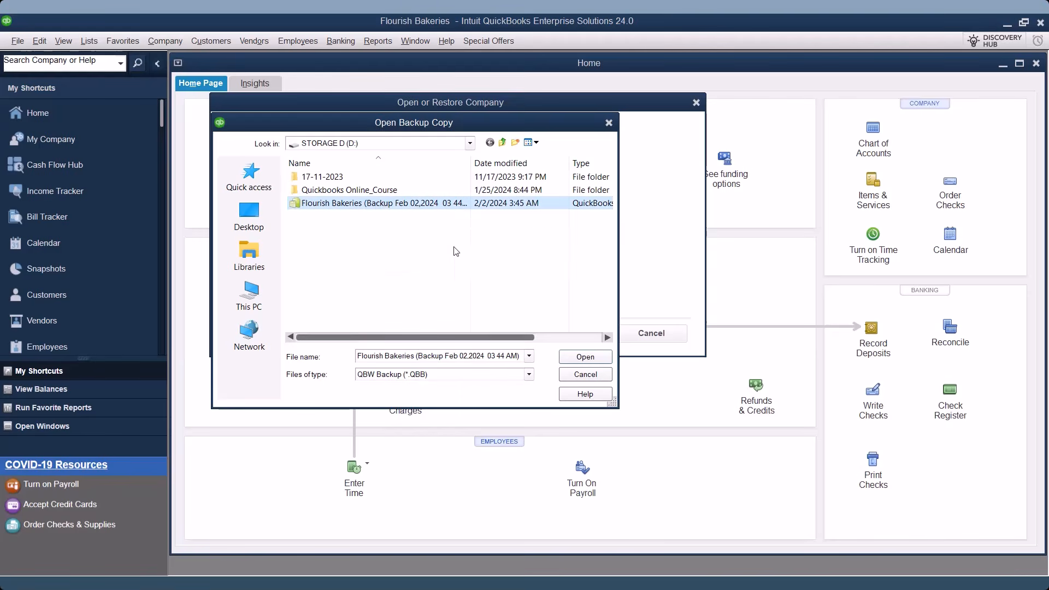
left_click(564, 358)
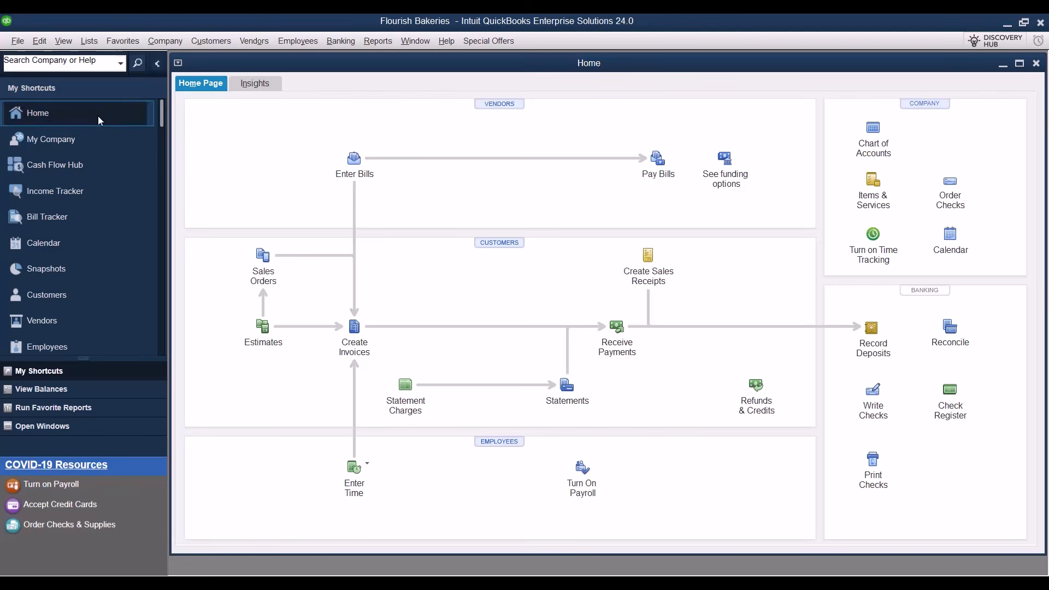
Open the My Company overview from the Company menu and edit its Company Information.
left_click(176, 43)
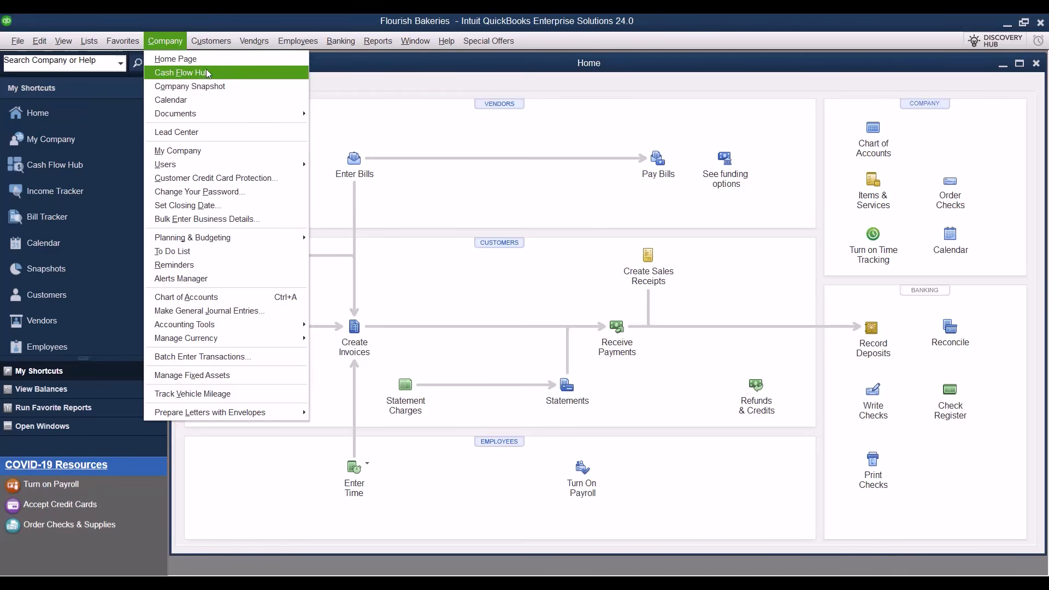
left_click(205, 150)
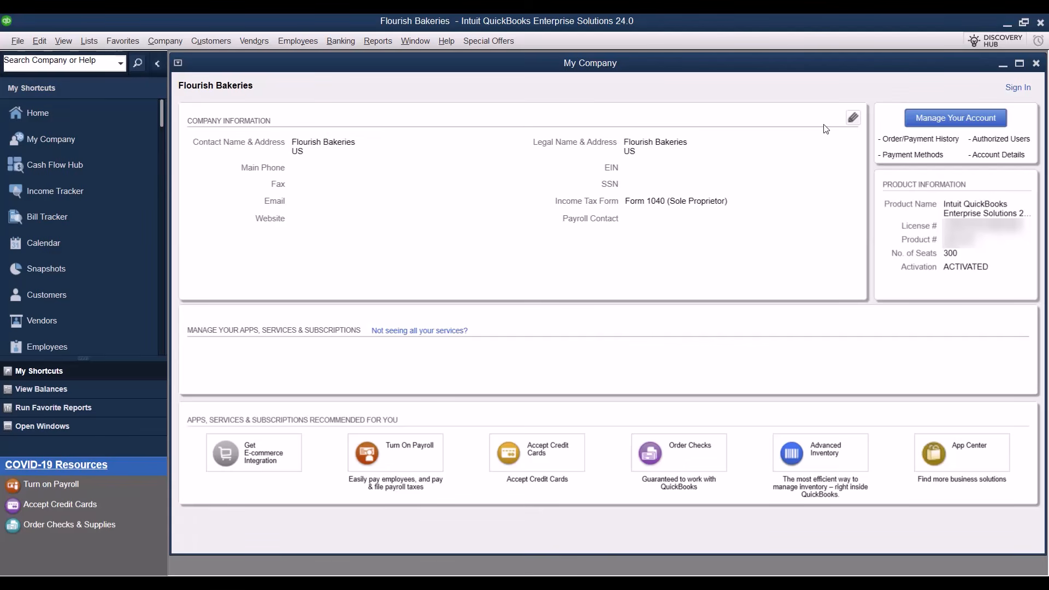
left_click(856, 121)
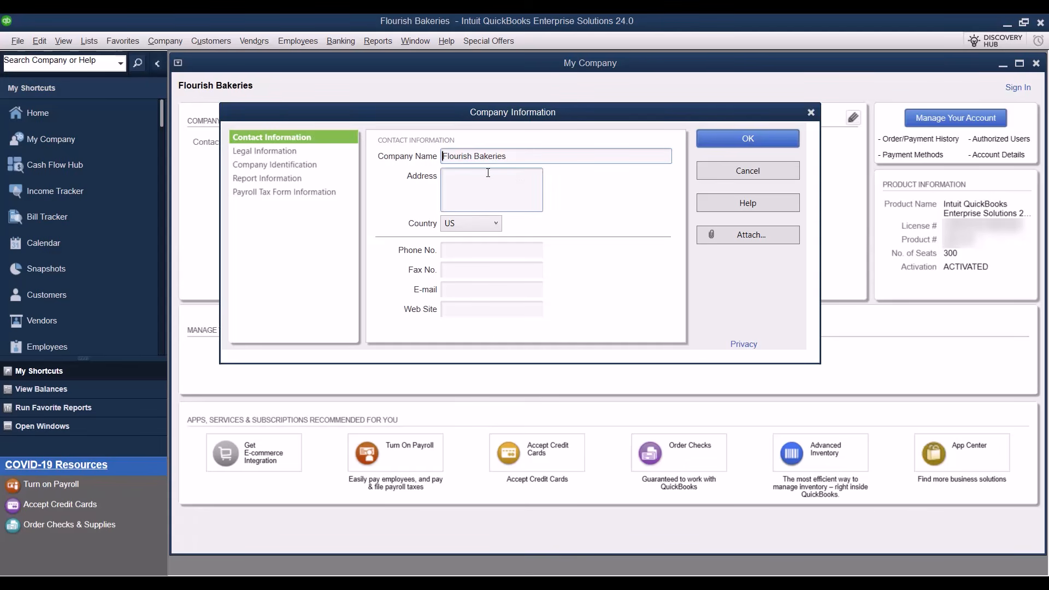
Review the Legal Information, Company Identification and Payroll Tax Form Information pages, then accept with OK.
left_click(478, 310)
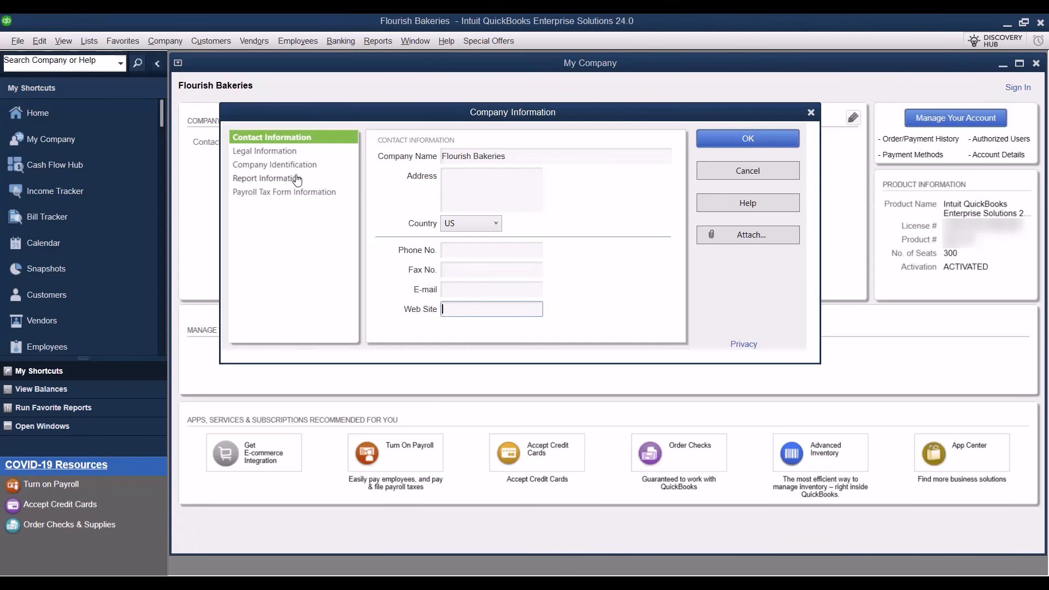
left_click(287, 151)
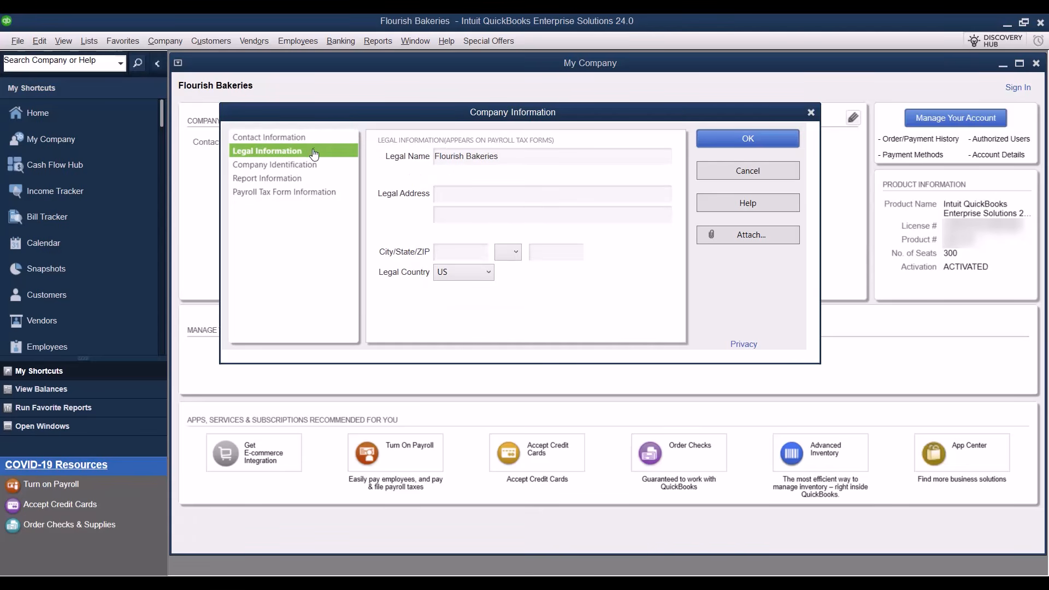
left_click(276, 166)
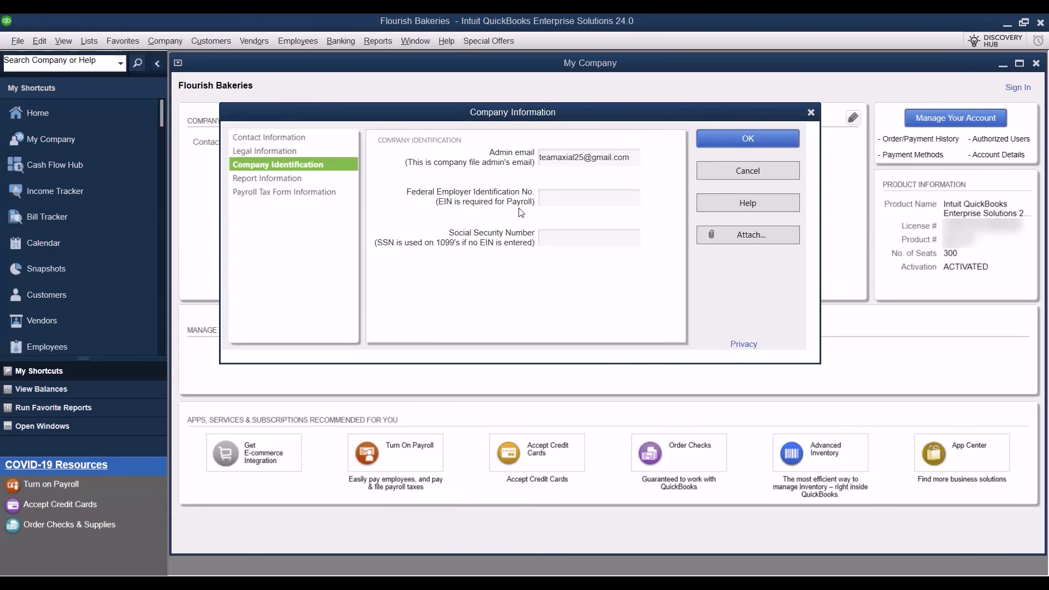
left_click(551, 204)
left_click(284, 192)
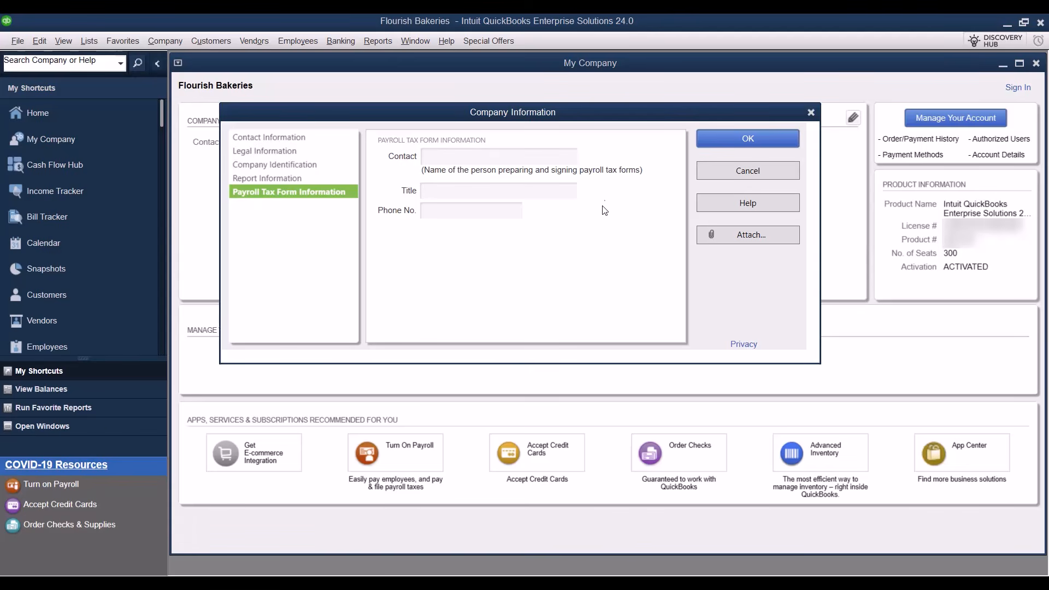
left_click(771, 144)
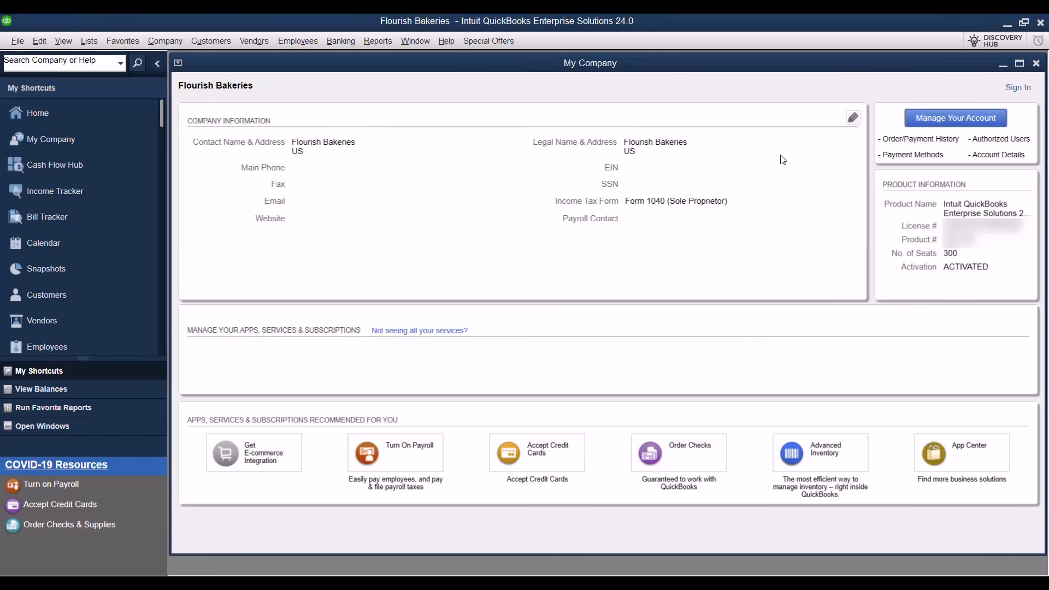
Close the My Company window to return to the Home page.
left_click(1038, 64)
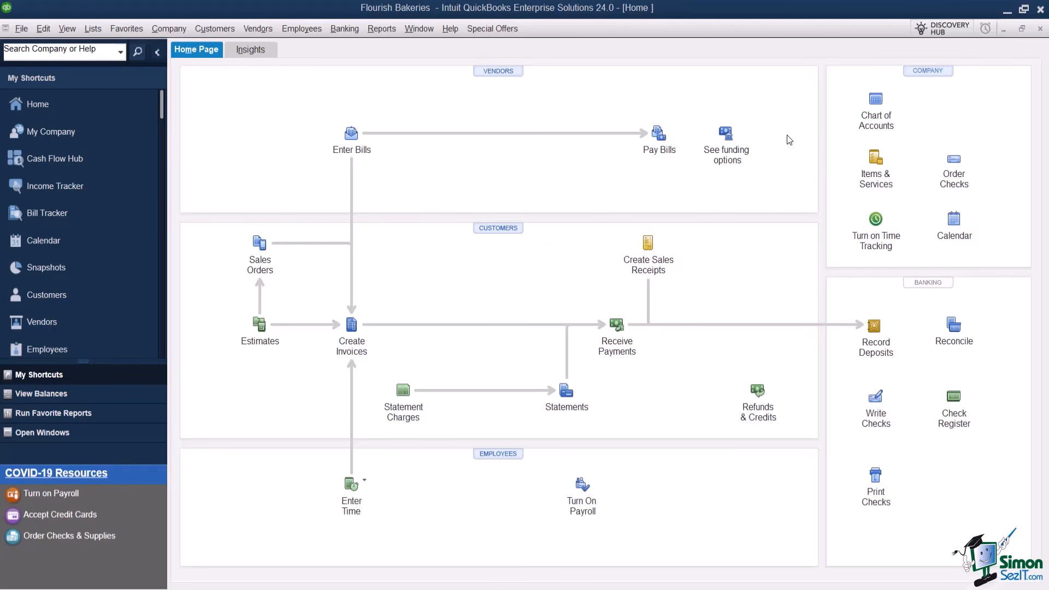
Open the Chart of Accounts from the Home page's Company section.
left_click(880, 106)
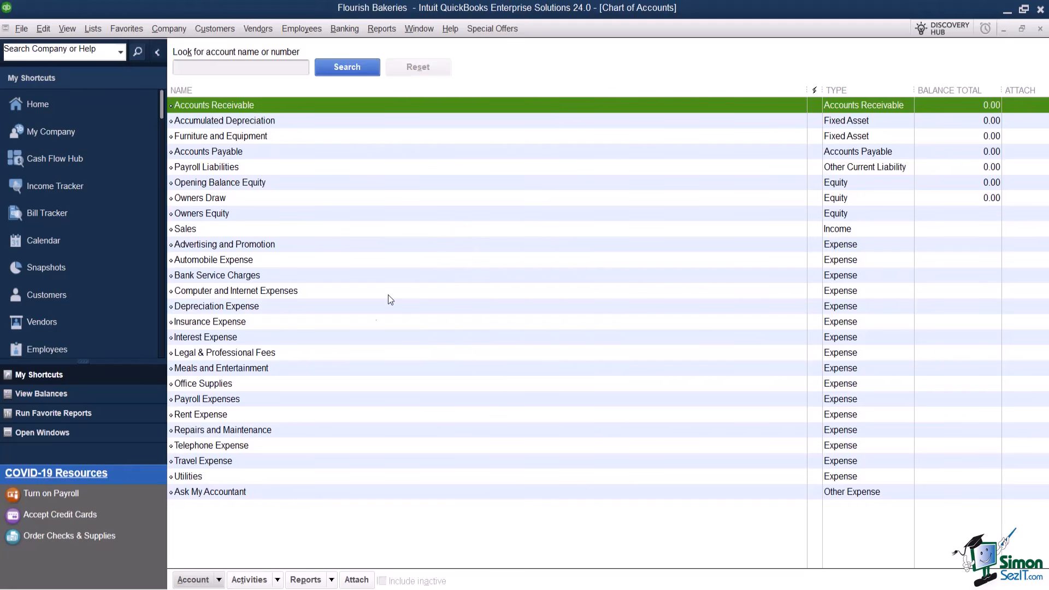
Start a new Expense-type account from the Account menu.
left_click(219, 580)
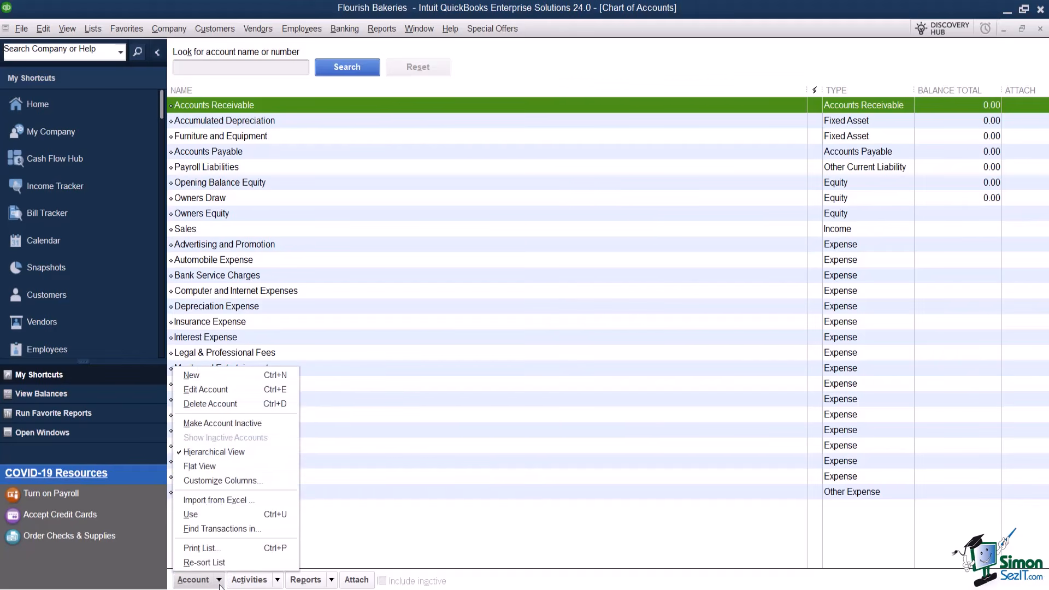
left_click(227, 375)
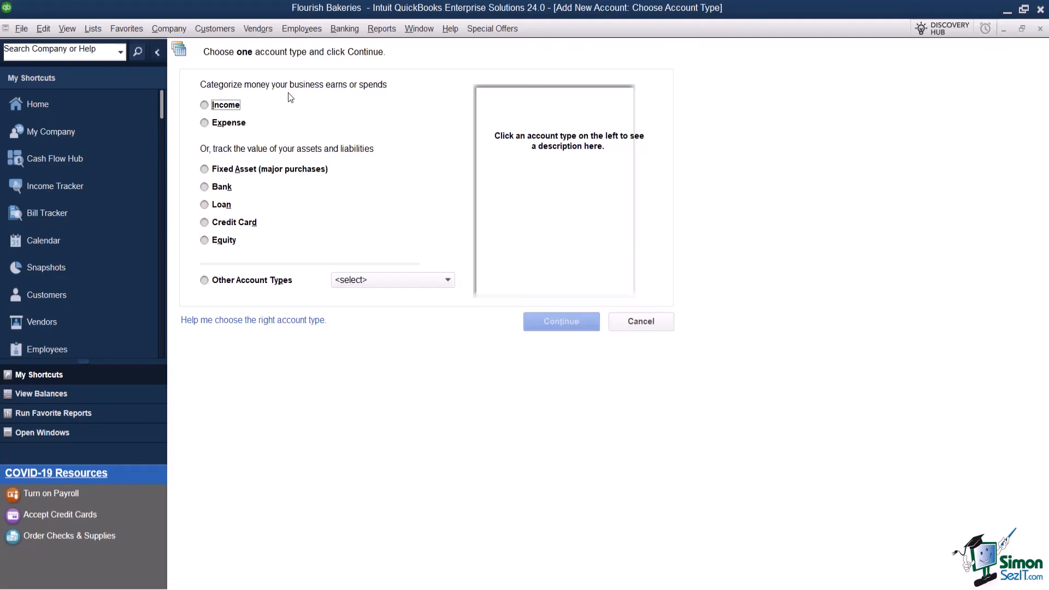
left_click(226, 124)
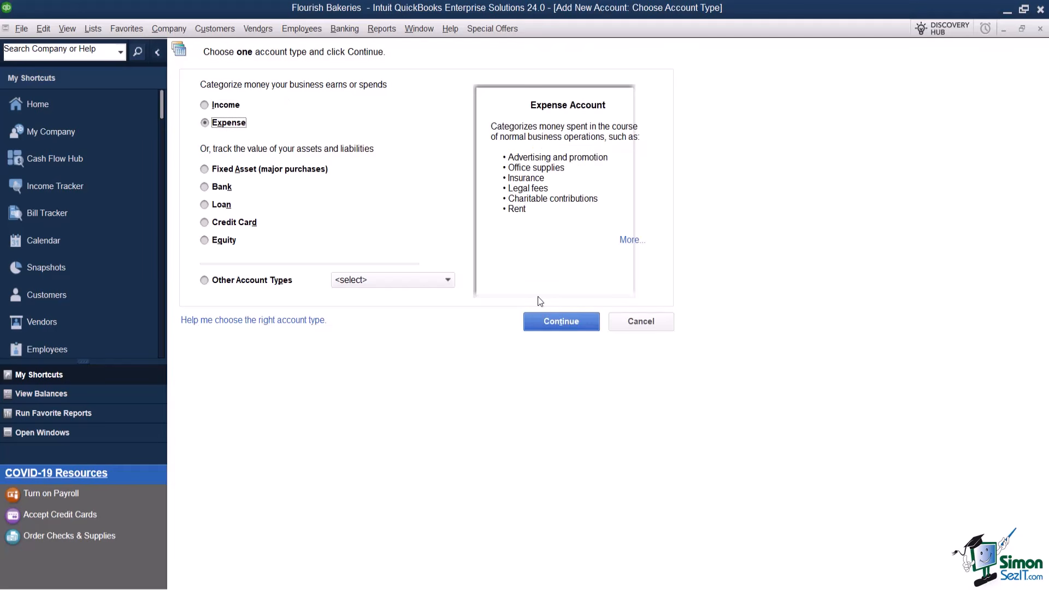
left_click(541, 324)
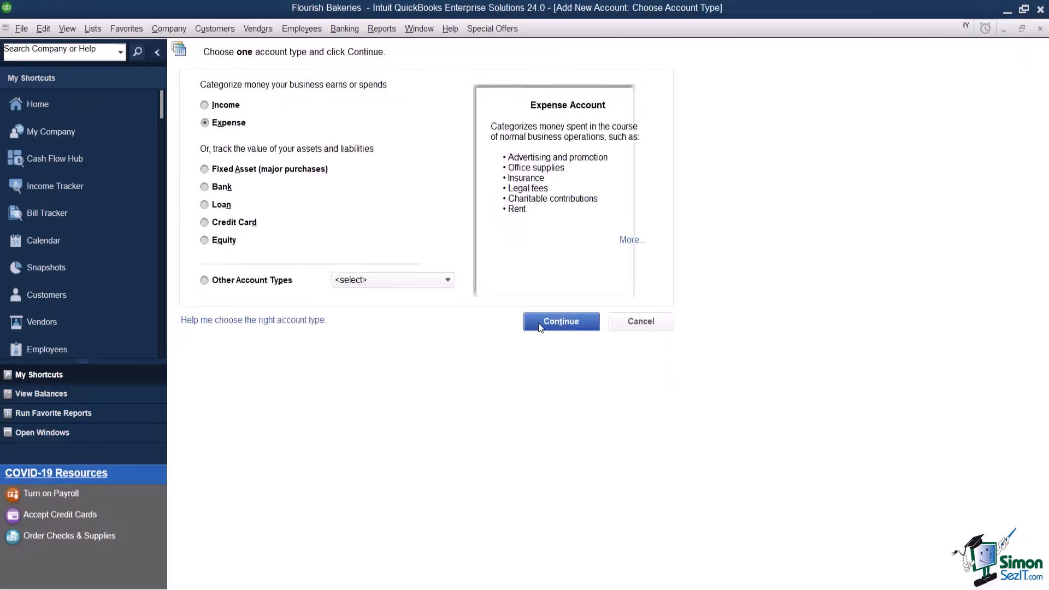
left_click(547, 323)
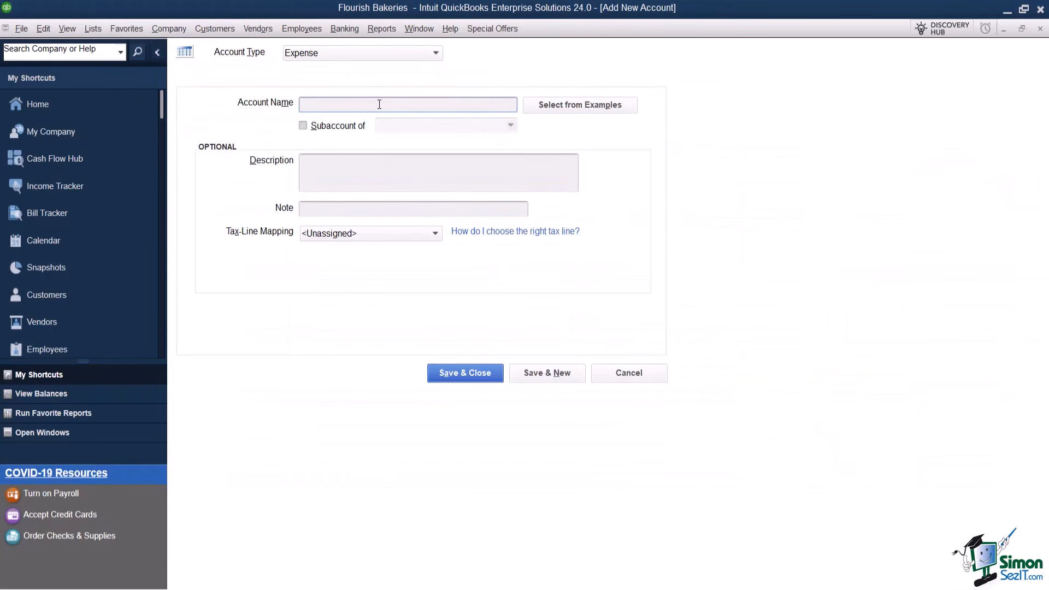
Save a top-level account named 'Confrence Expense' with tax line Schedule C: Travel.
type("Confrence Expense")
left_click(303, 126)
left_click(302, 126)
left_click(309, 161)
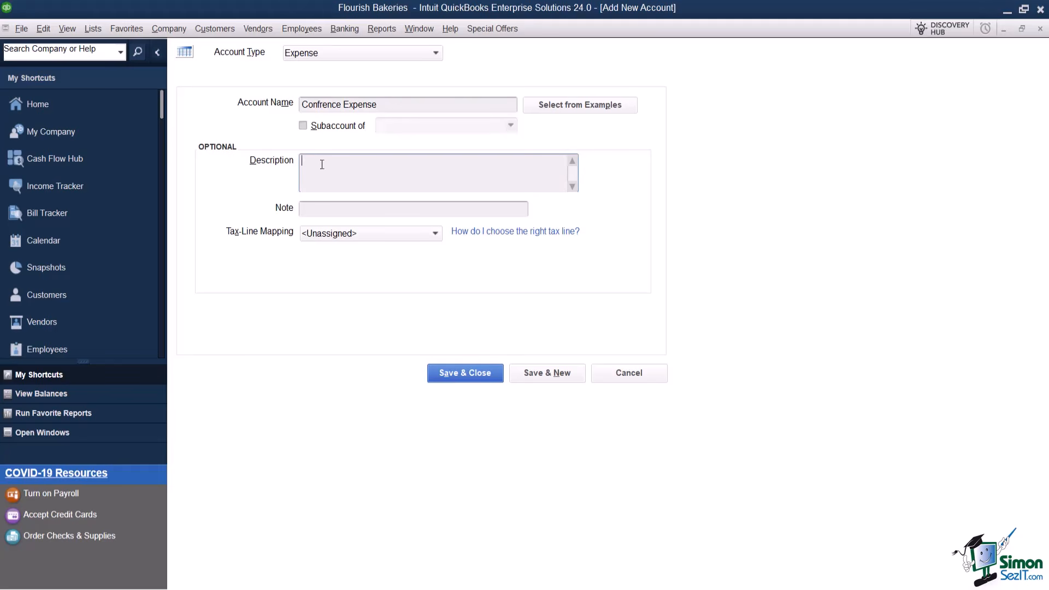
left_click(406, 233)
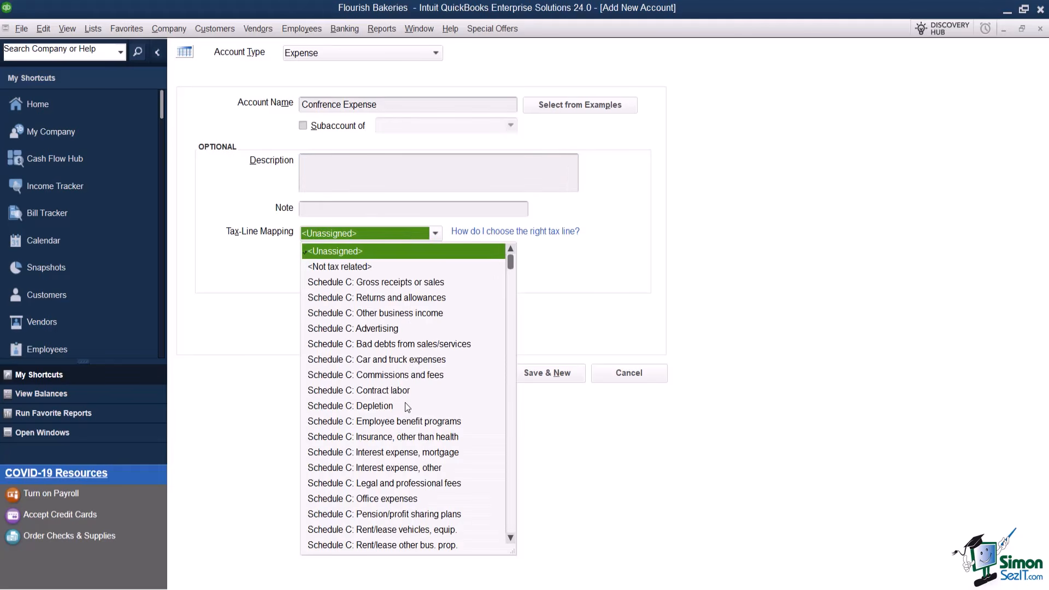
scroll(406, 404, "down", 1)
scroll(404, 413, "down", 1)
left_click(378, 513)
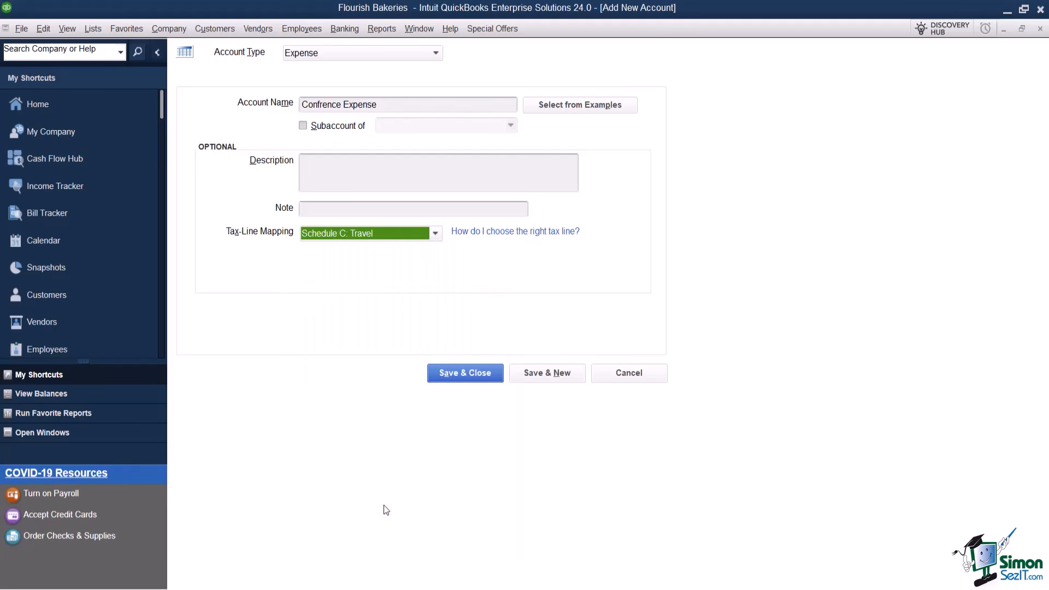
left_click(477, 374)
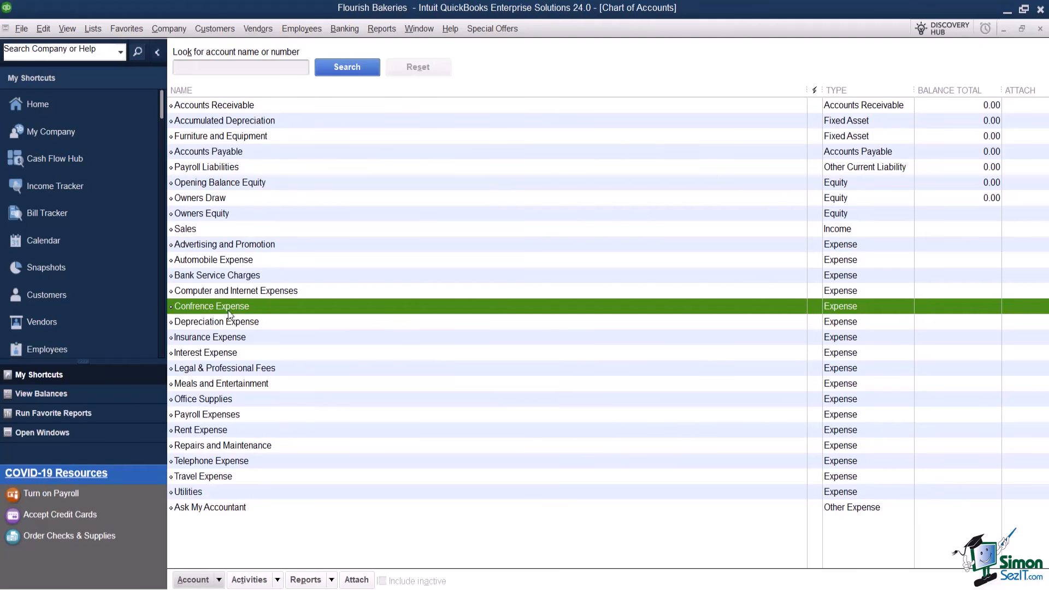
Start another new account, this time of type Income.
left_click(214, 583)
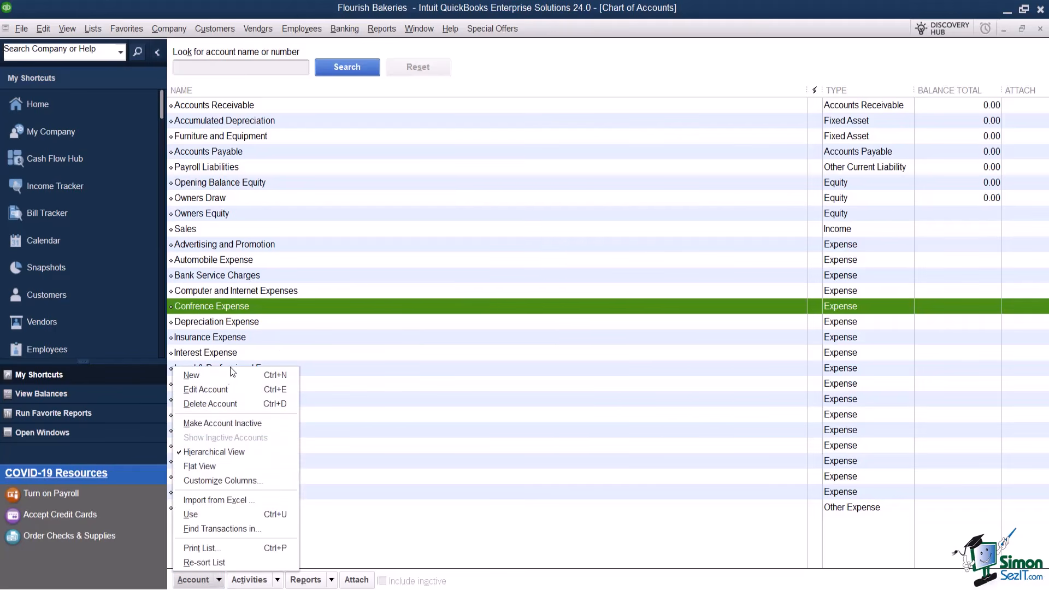
left_click(226, 374)
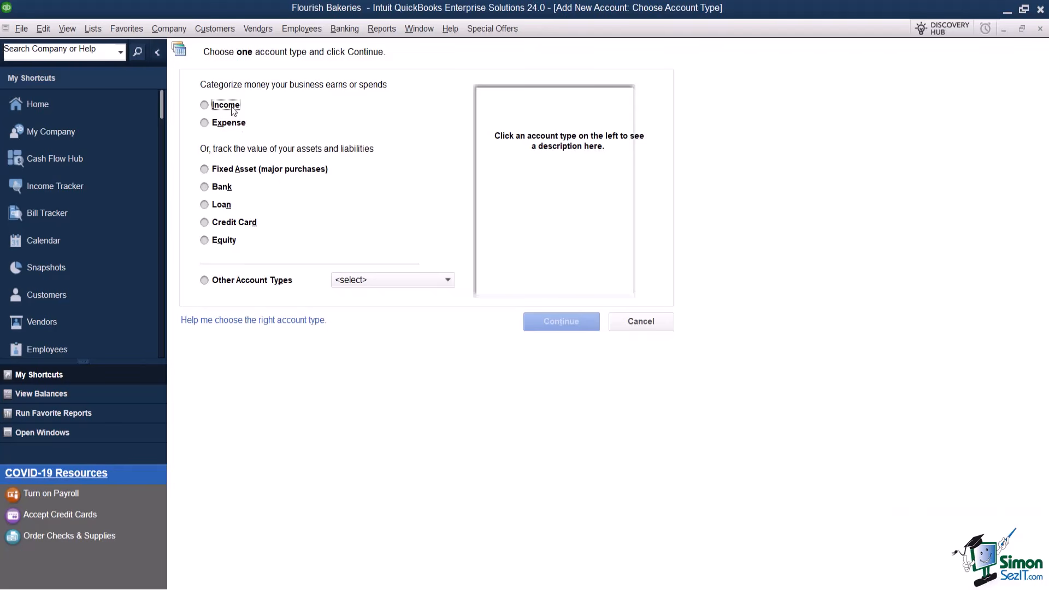
left_click(233, 110)
left_click(530, 323)
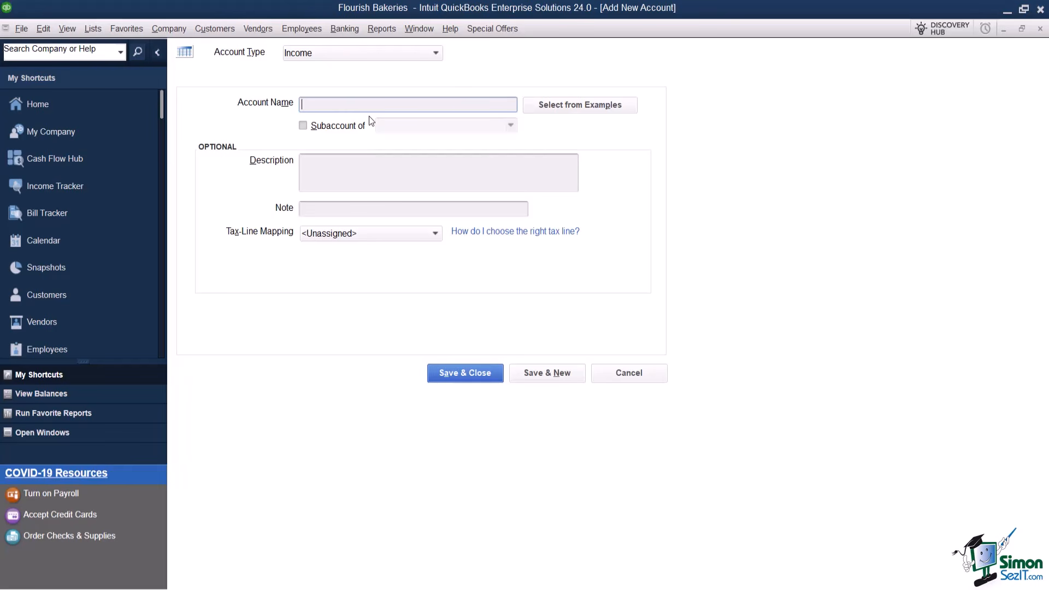
Name it Baking Classes Income and map it to Schedule C: Other business income.
type("Baking Classes Income")
left_click(408, 235)
scroll(438, 325, "down", 5)
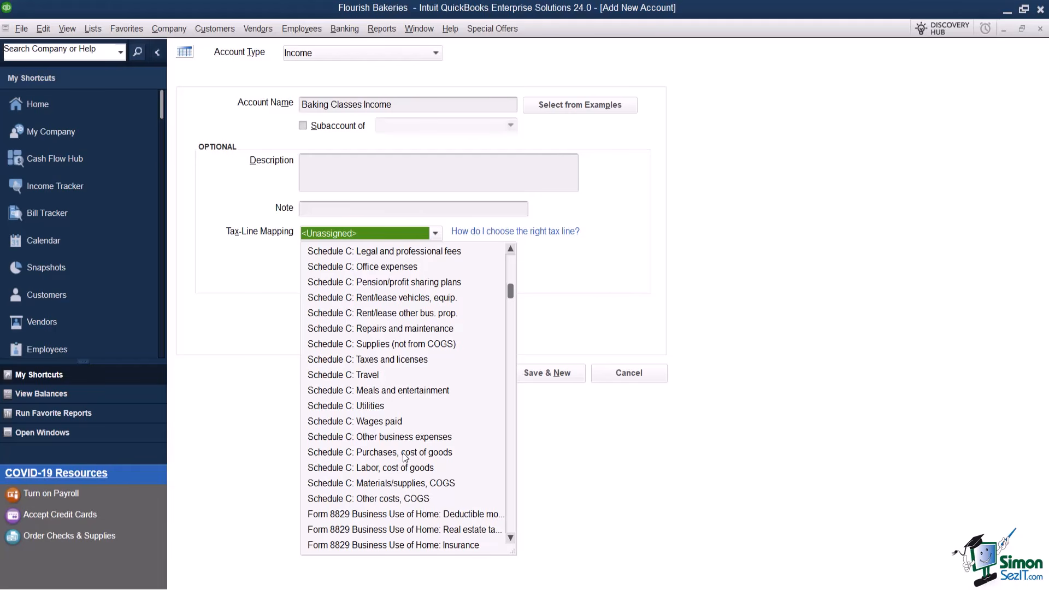
scroll(408, 445, "up", 2)
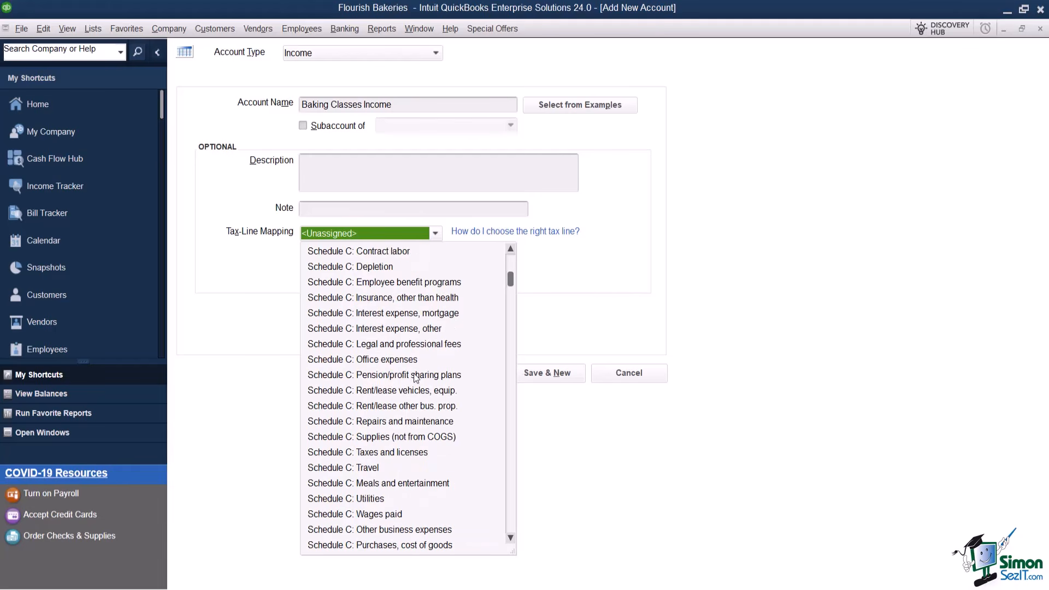
scroll(416, 375, "down", 1)
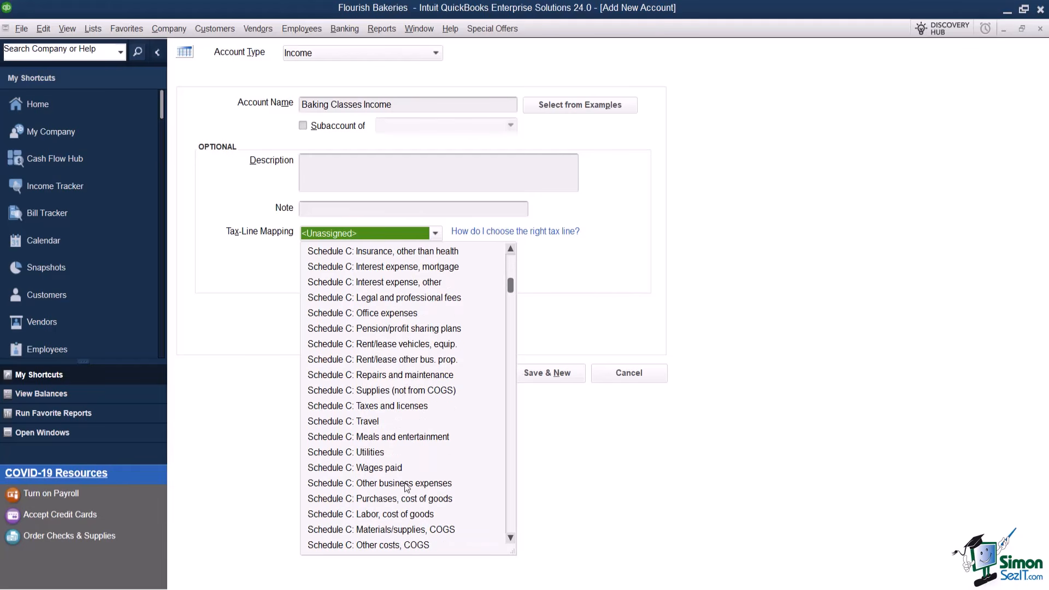
scroll(407, 490, "down", 1)
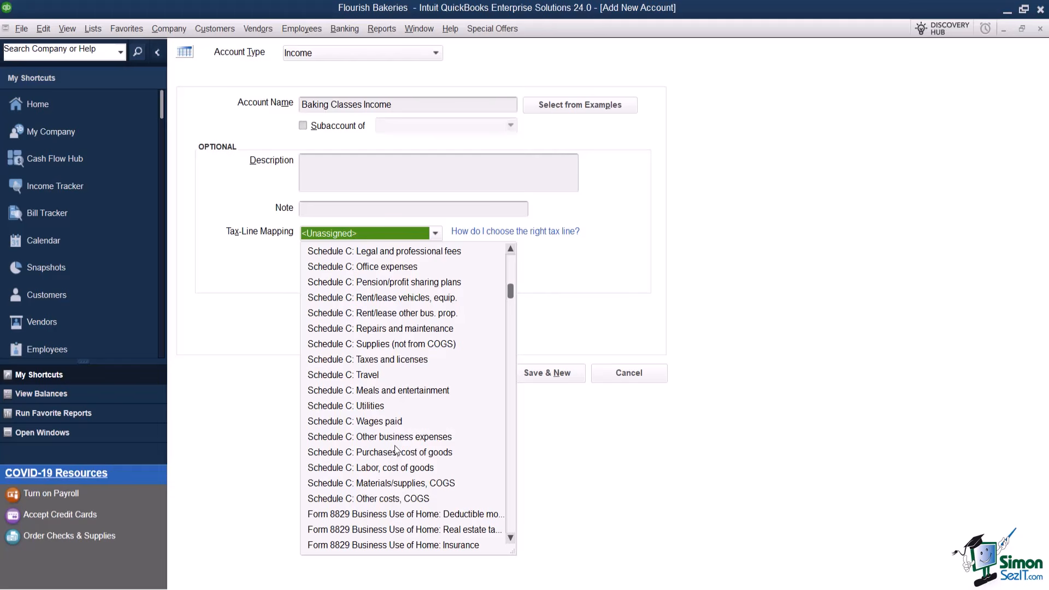
scroll(397, 434, "up", 1)
scroll(396, 435, "up", 2)
scroll(398, 429, "up", 1)
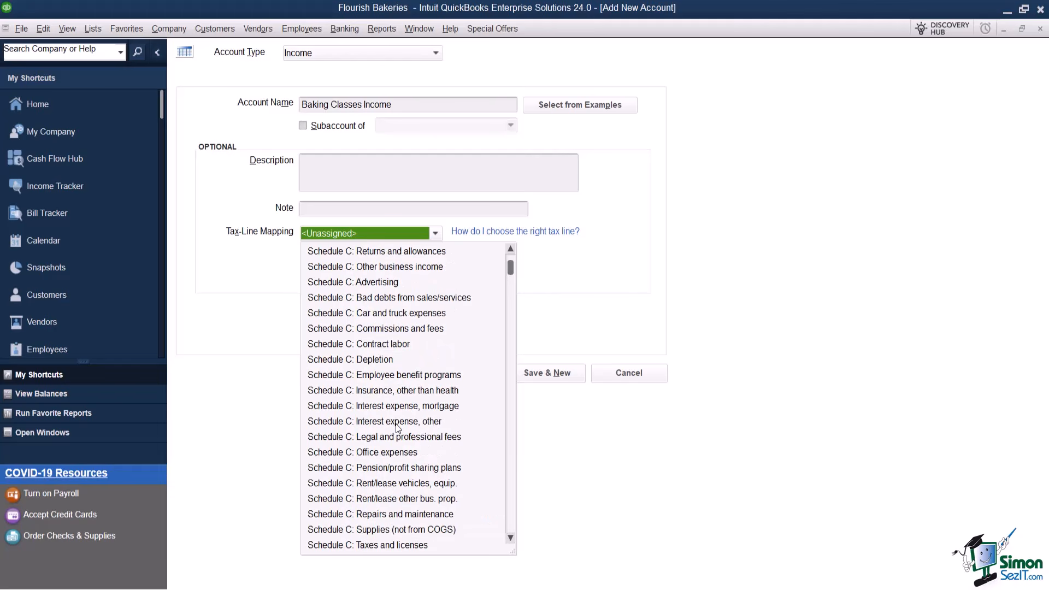
left_click(422, 263)
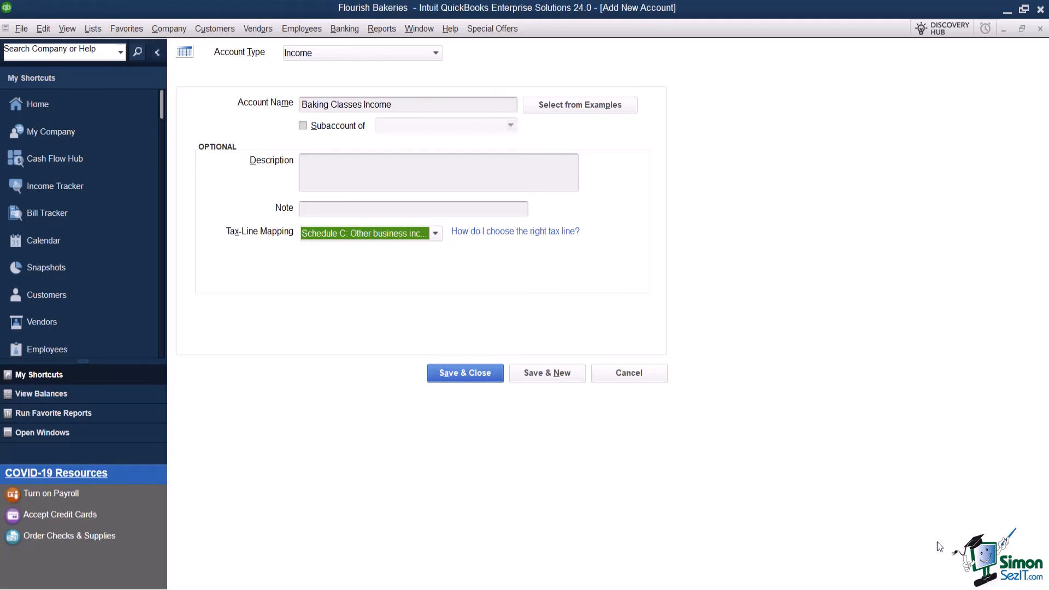
Save the Baking Classes Income account and reopen the Chart of Accounts list.
left_click(484, 372)
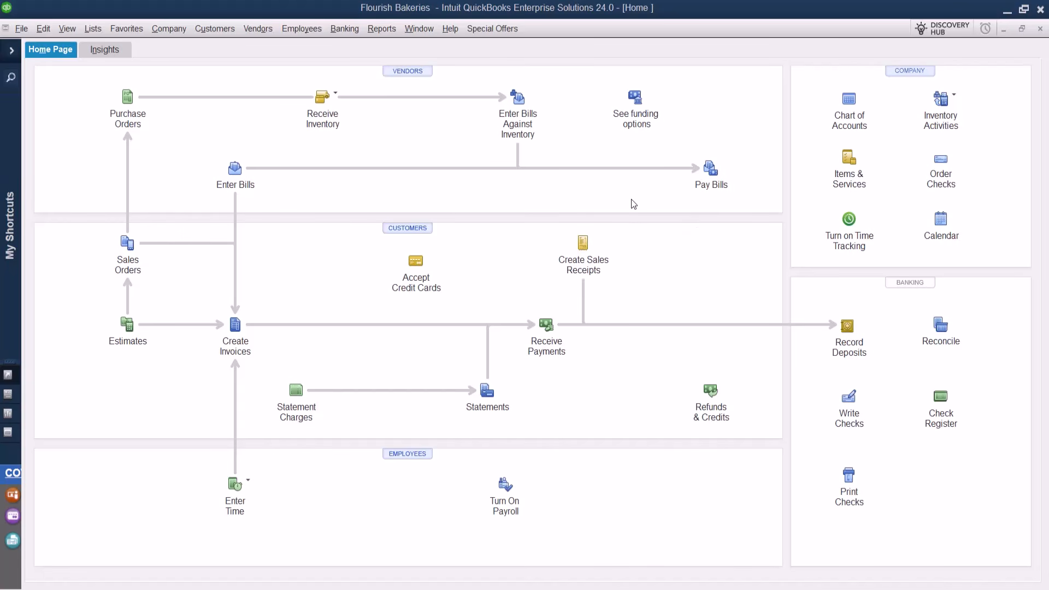
left_click(853, 123)
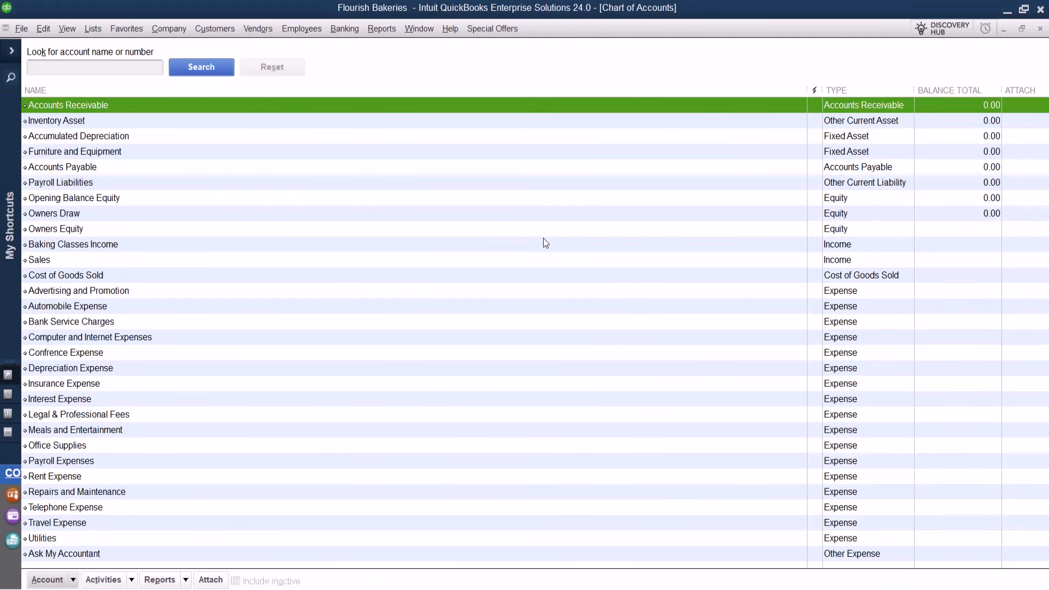
Start a new Bank-type account from the Account menu.
left_click(73, 580)
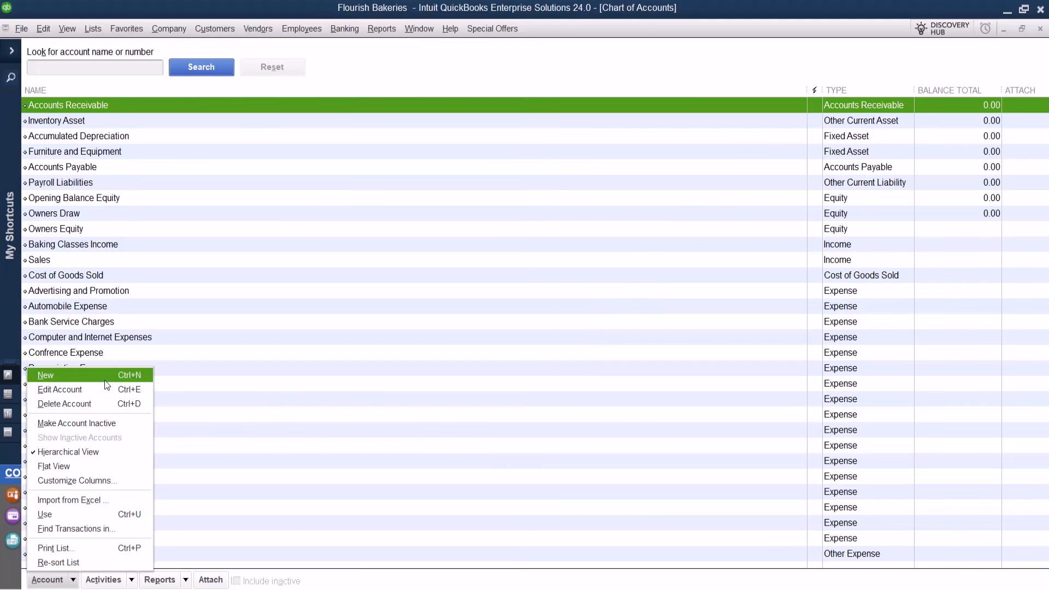
left_click(105, 375)
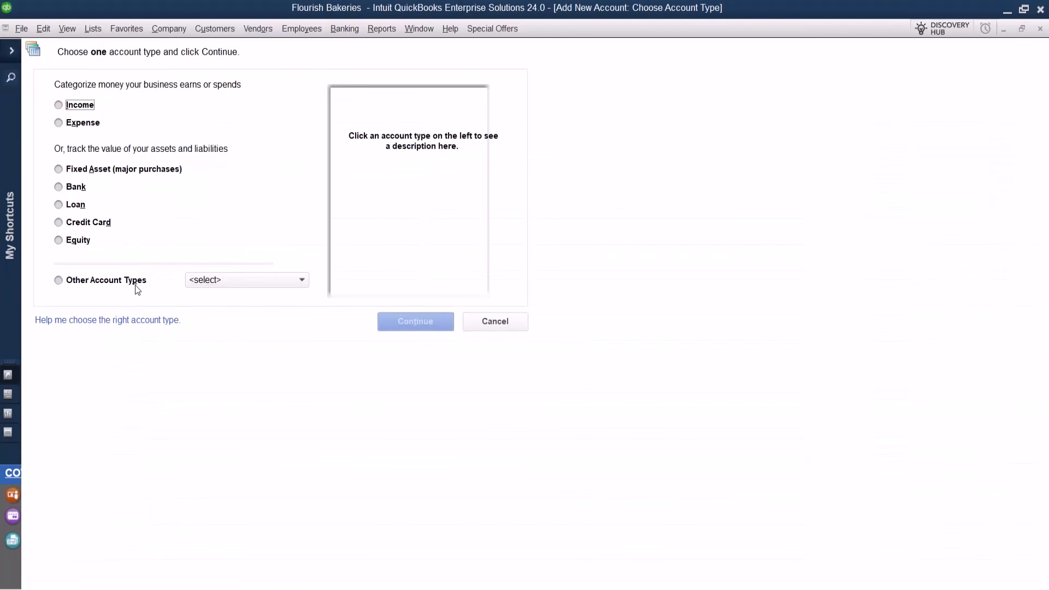
left_click(92, 189)
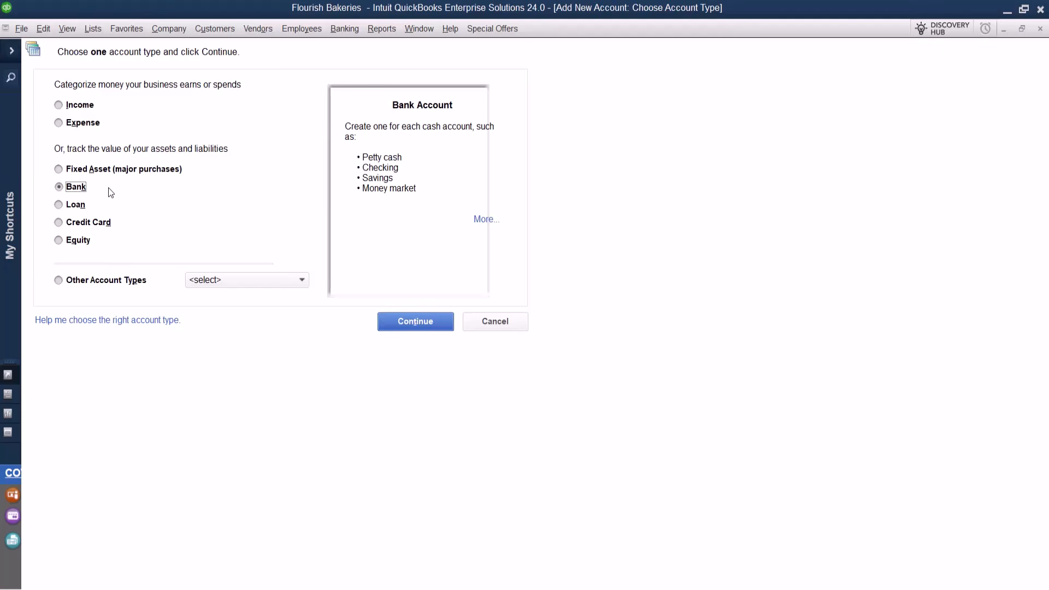
left_click(418, 326)
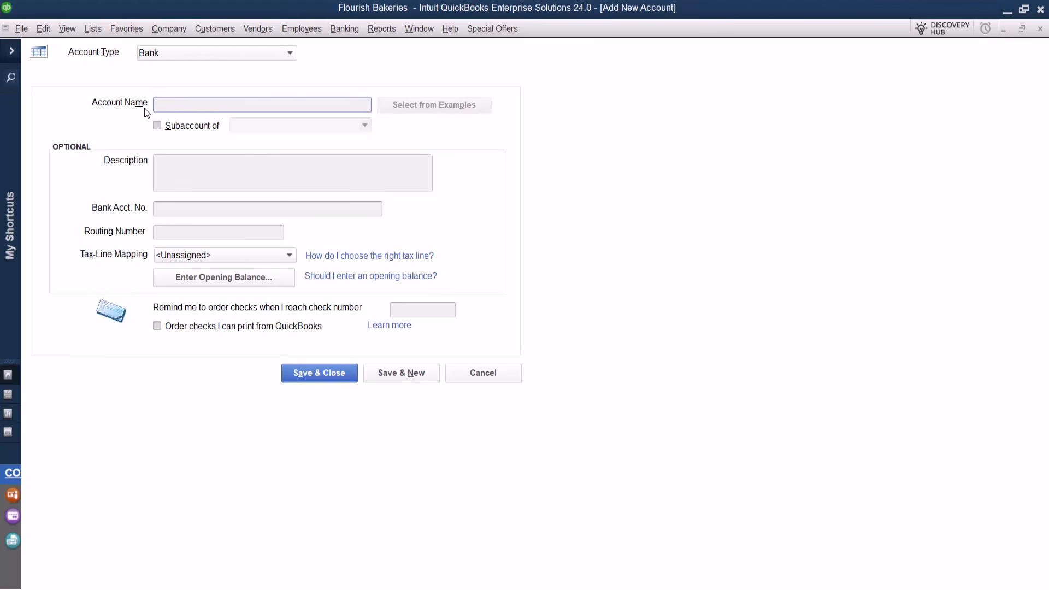
Name it Flourish Checking Account and move through Description and Bank Acct. No. to Routing Number.
type("Flourish Checking Account")
left_click(190, 178)
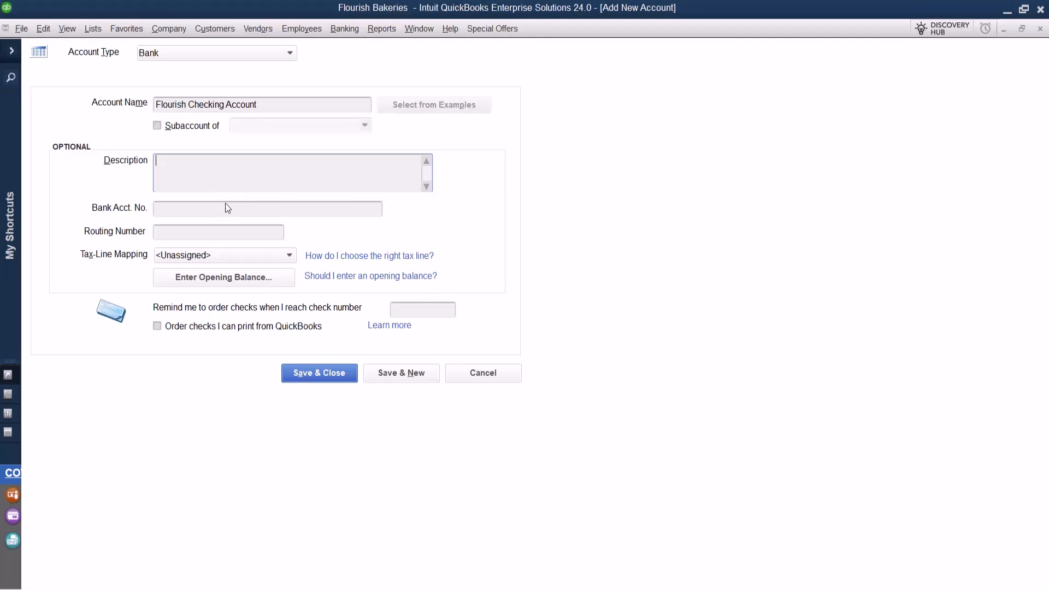
left_click(205, 209)
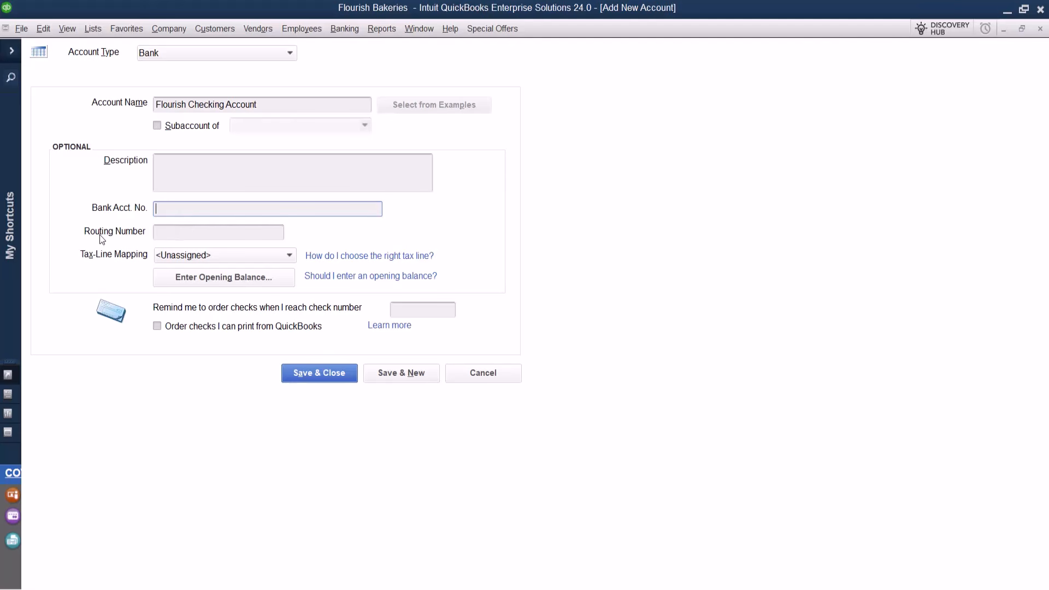
key("Tab")
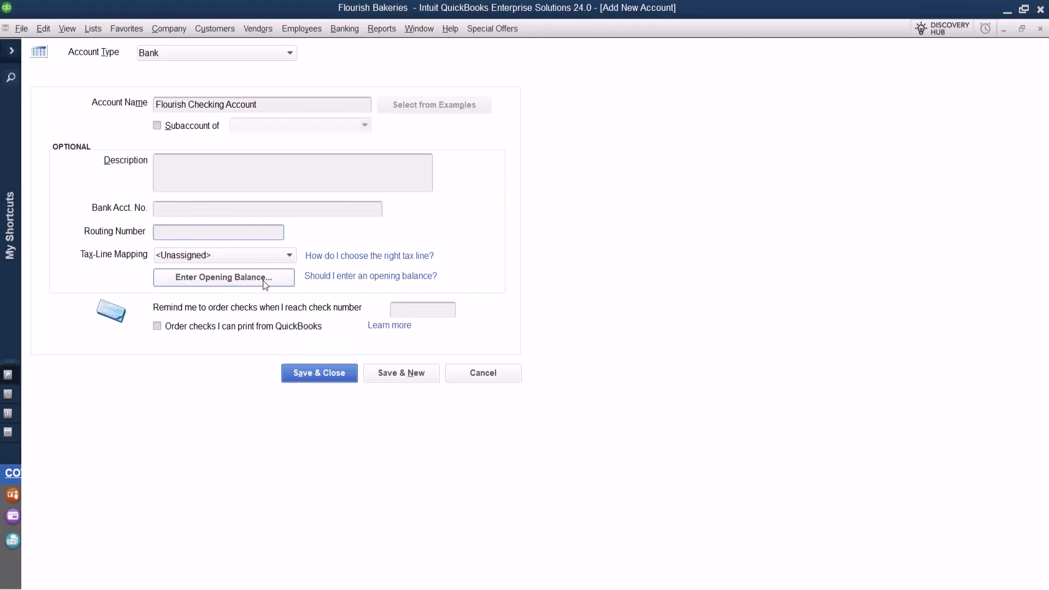
Give Flourish Checking a 1,000.00 opening balance dated 01/31/2024.
left_click(282, 279)
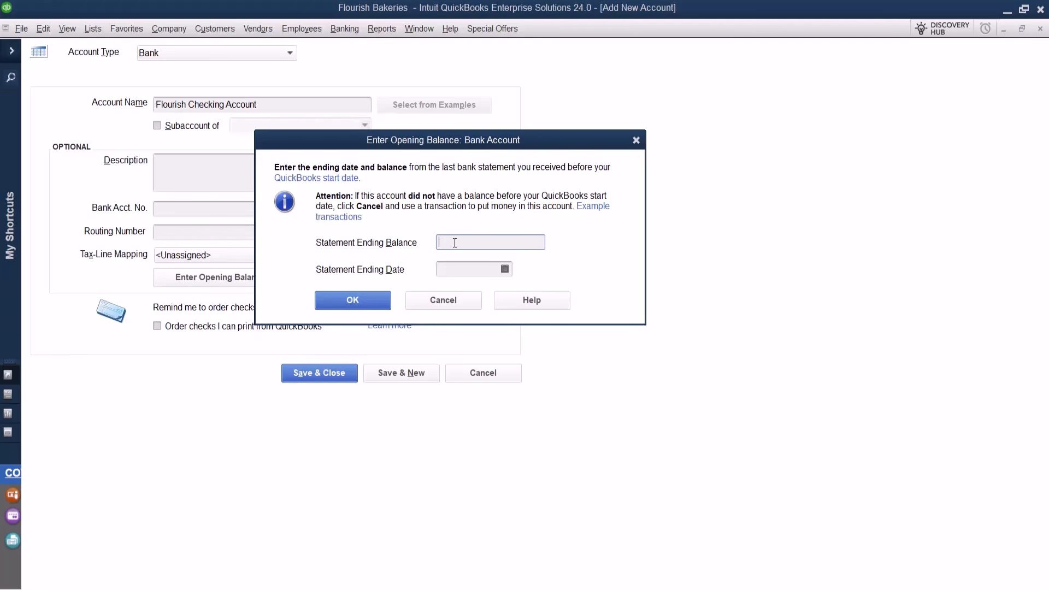
type("1000")
left_click(504, 268)
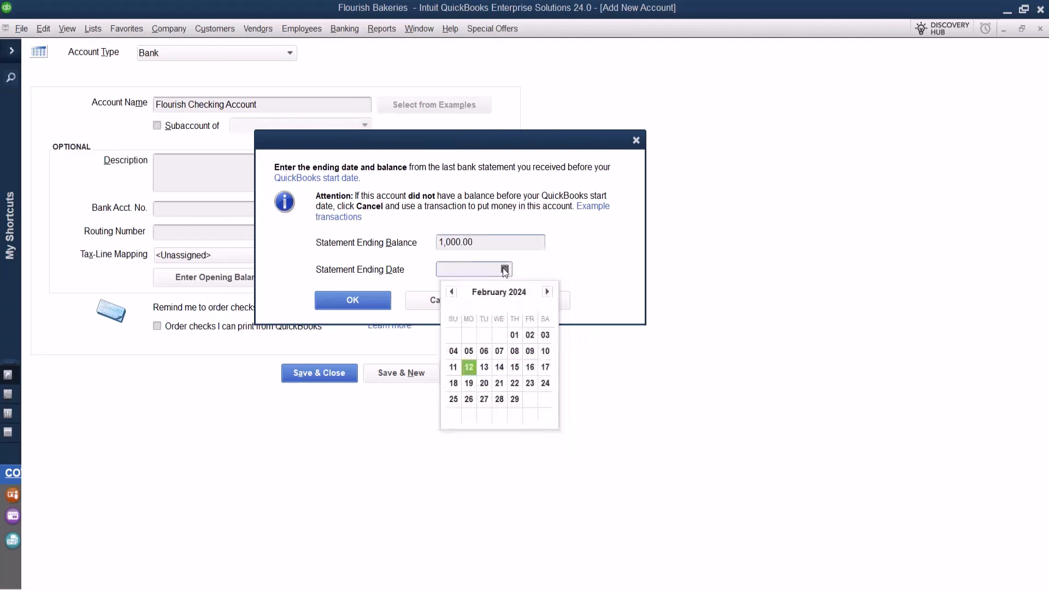
left_click(453, 291)
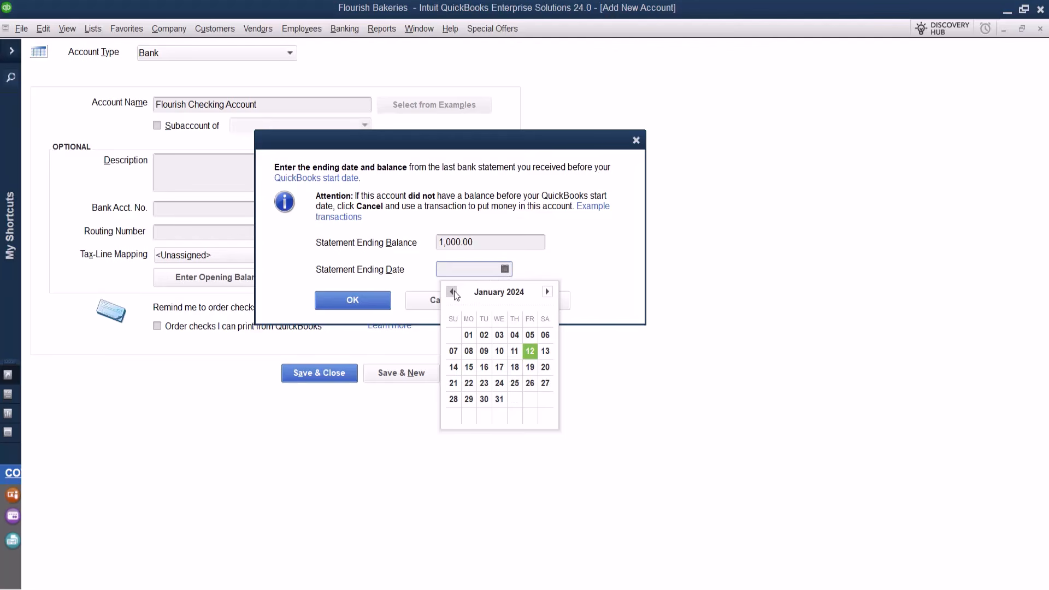
left_click(498, 399)
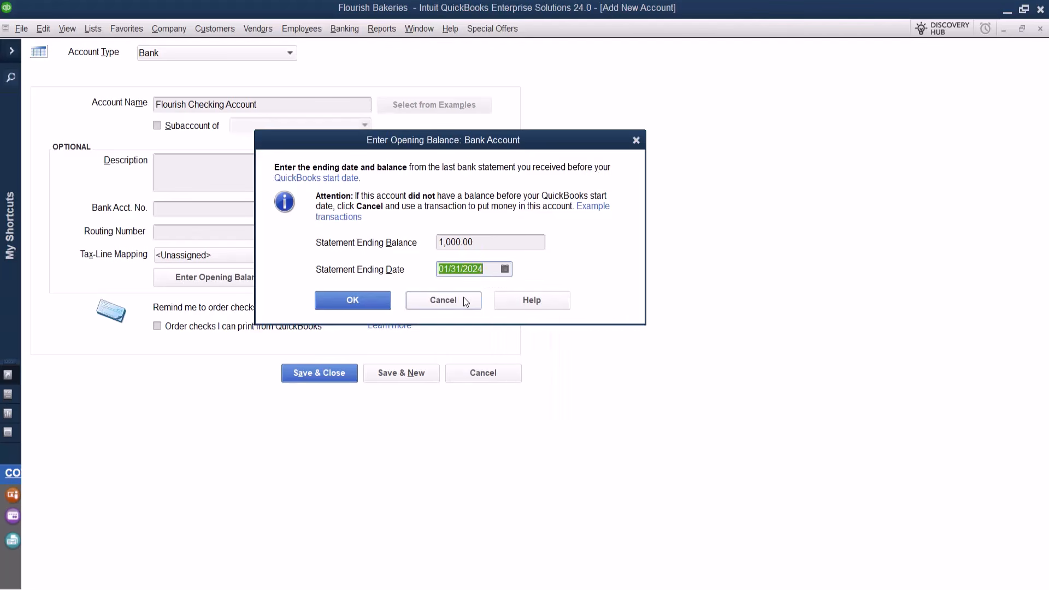
left_click(363, 301)
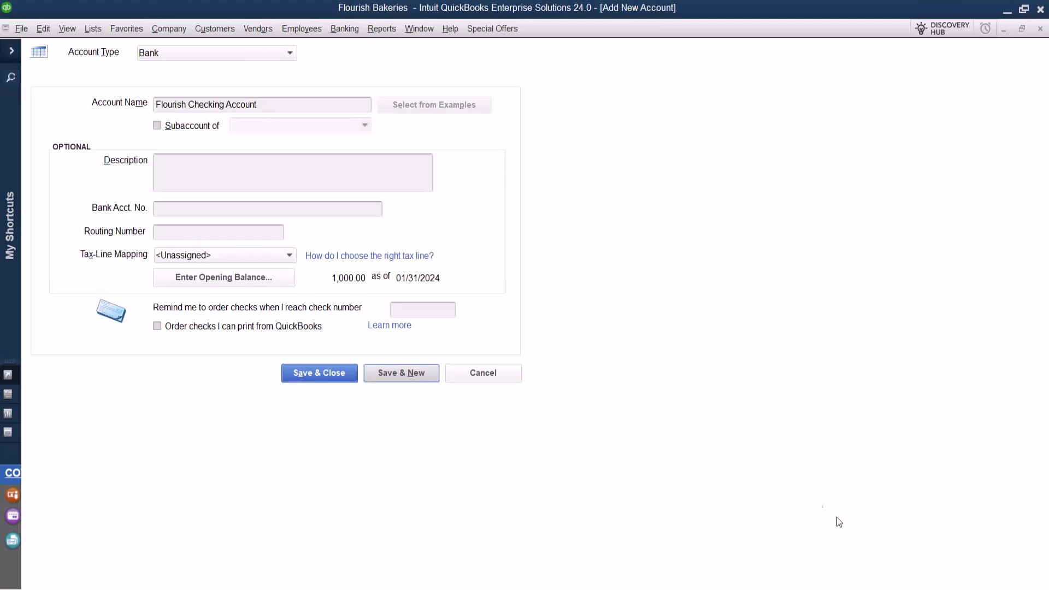
Make the new account a Credit Card account named FB CC.
left_click(290, 53)
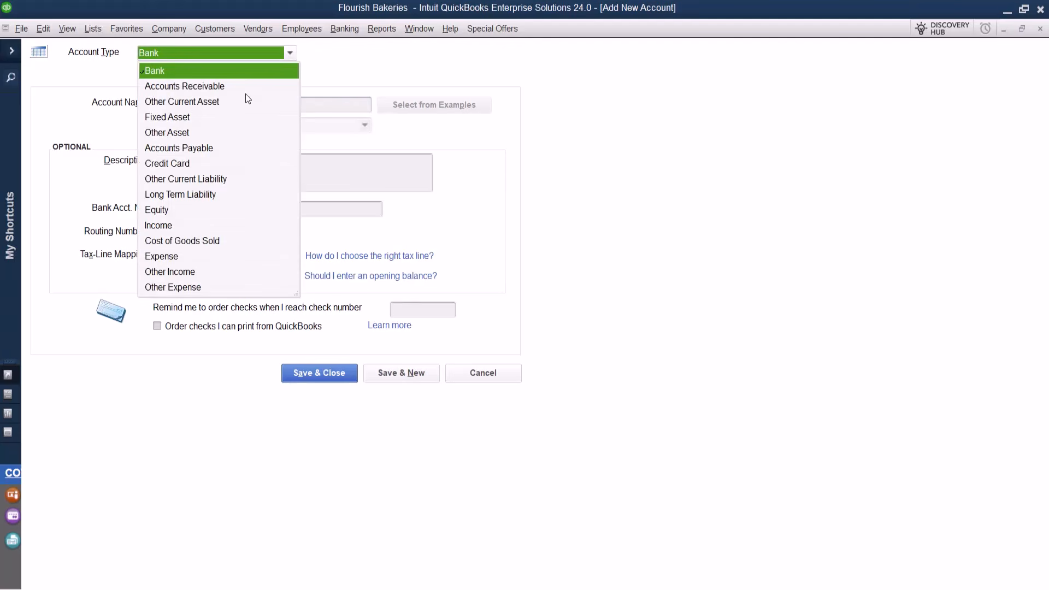
left_click(167, 162)
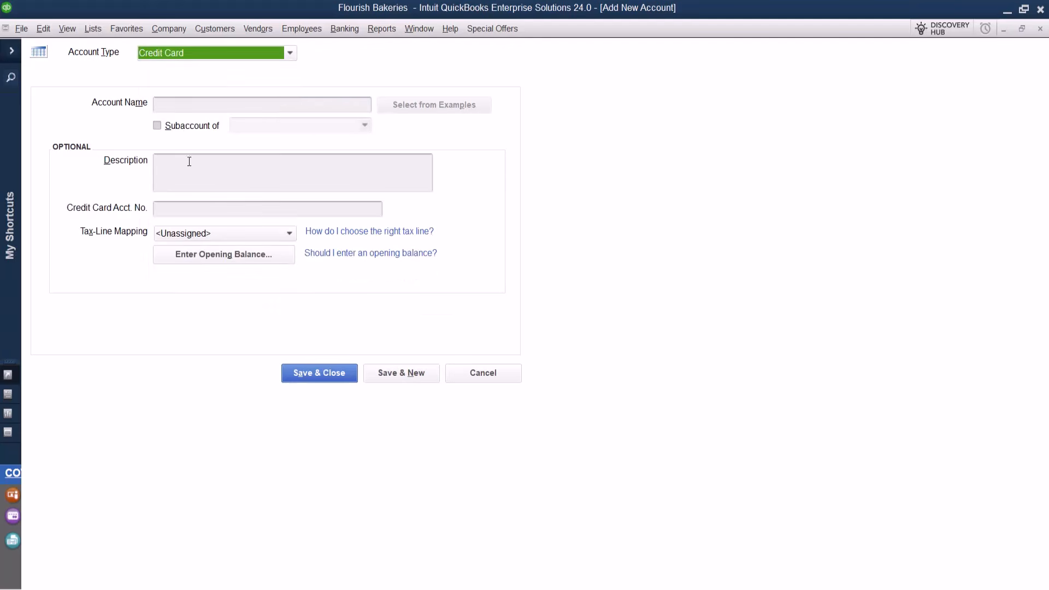
left_click(204, 106)
type("F")
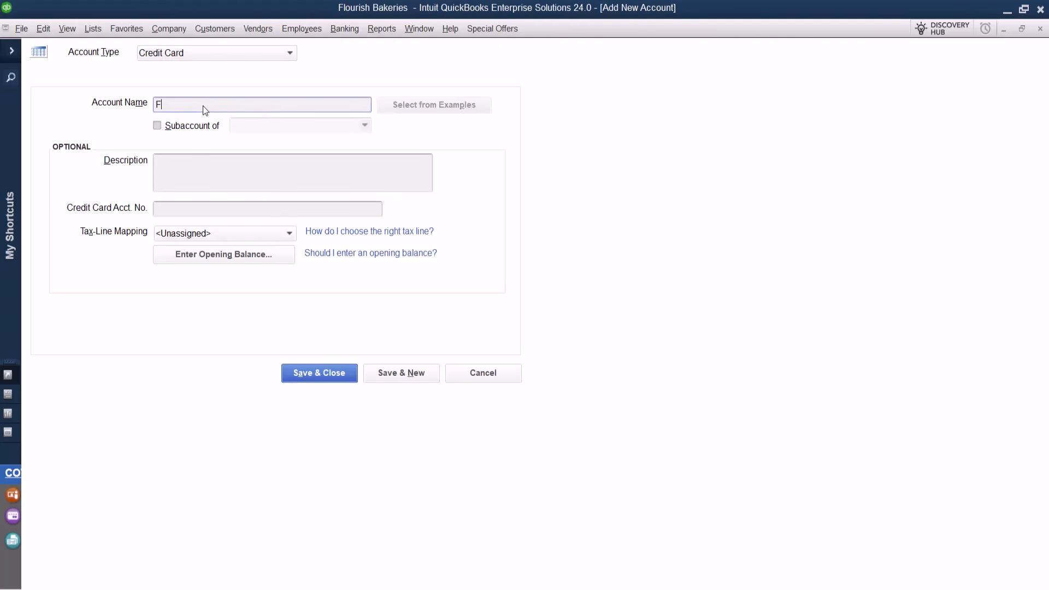
type("B CC")
left_click(185, 208)
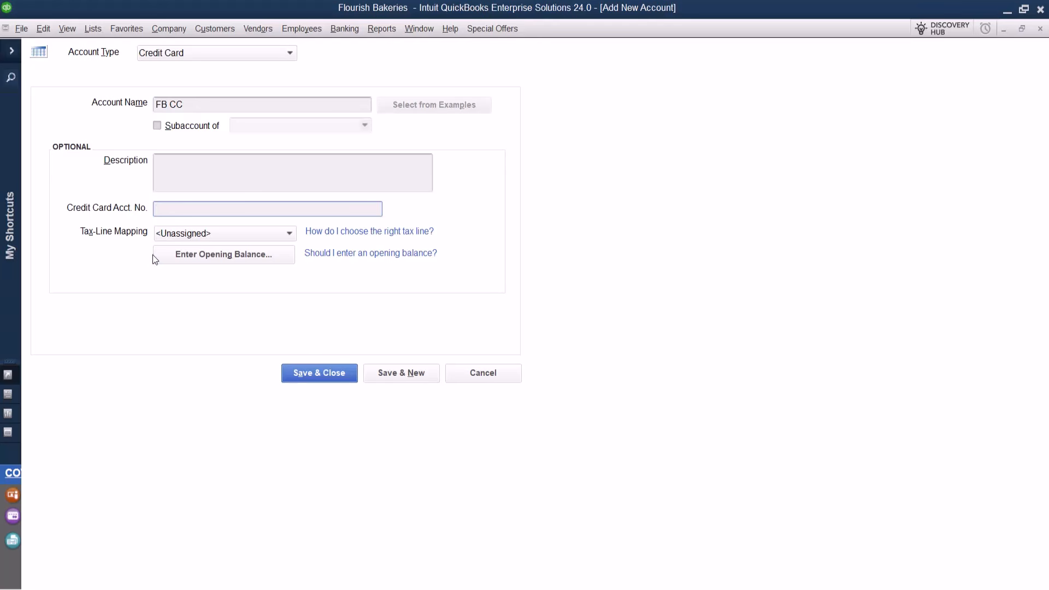
Give FB CC a 100.00 opening balance dated 02/12/2024 and save the account.
left_click(274, 257)
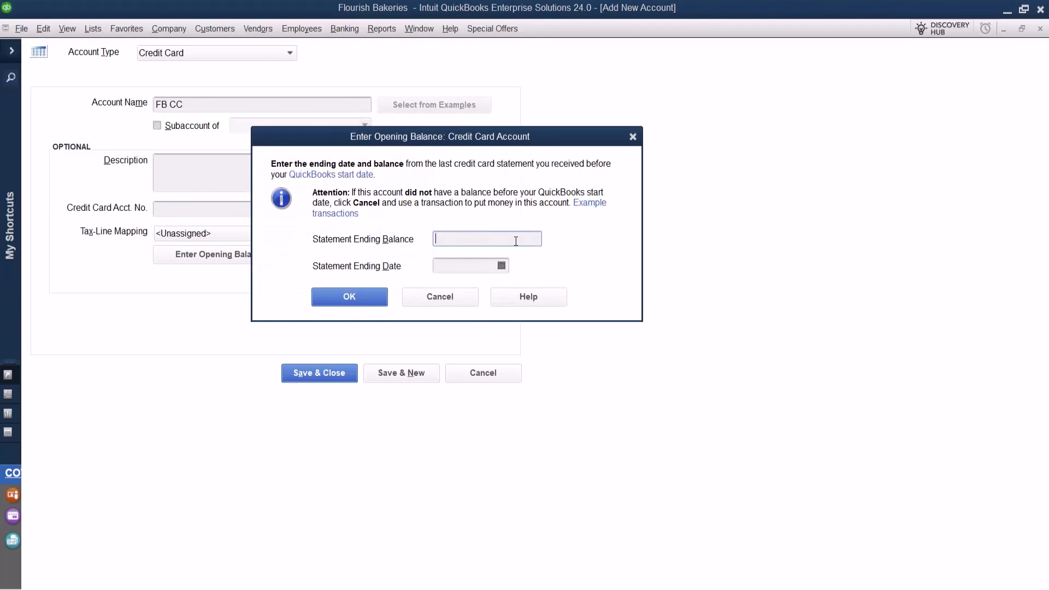
type("100")
left_click(501, 266)
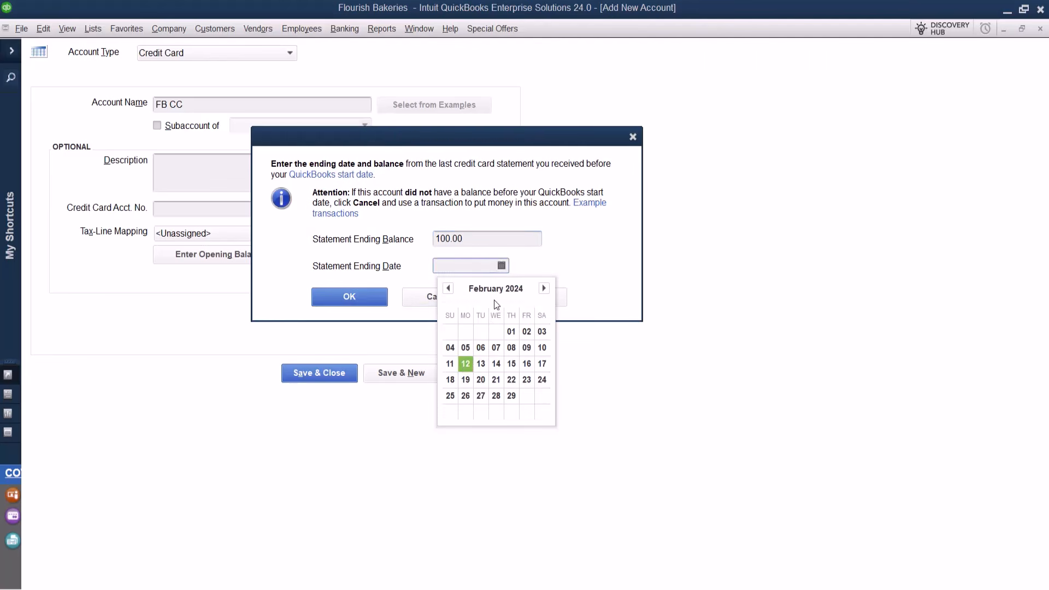
left_click(464, 363)
left_click(360, 301)
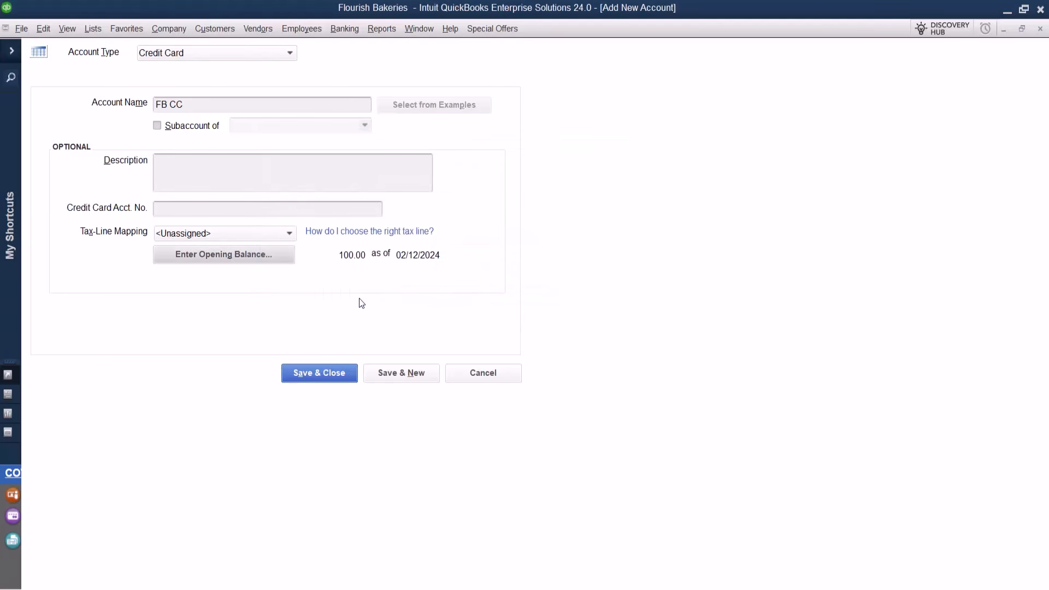
left_click(331, 371)
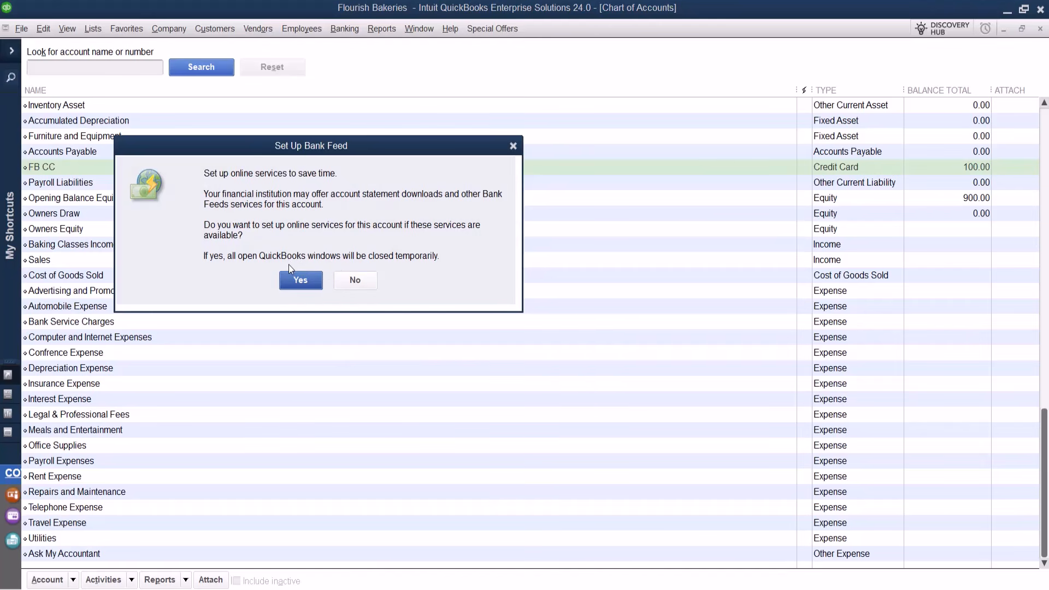
Decline online bank feed setup for FB CC and scroll up the Chart of Accounts.
left_click(352, 281)
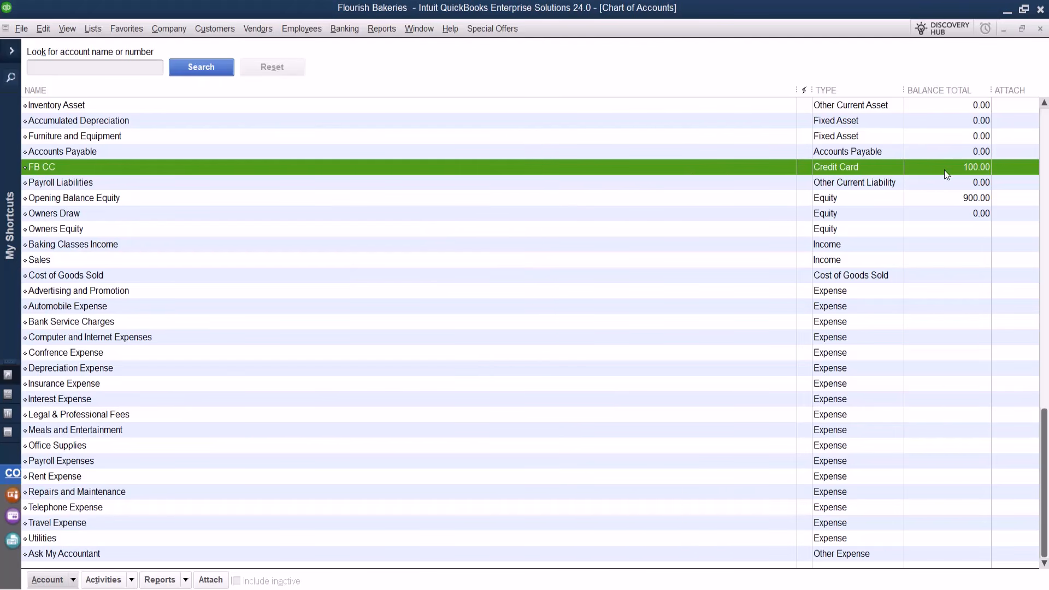
scroll(944, 169, "up", 1)
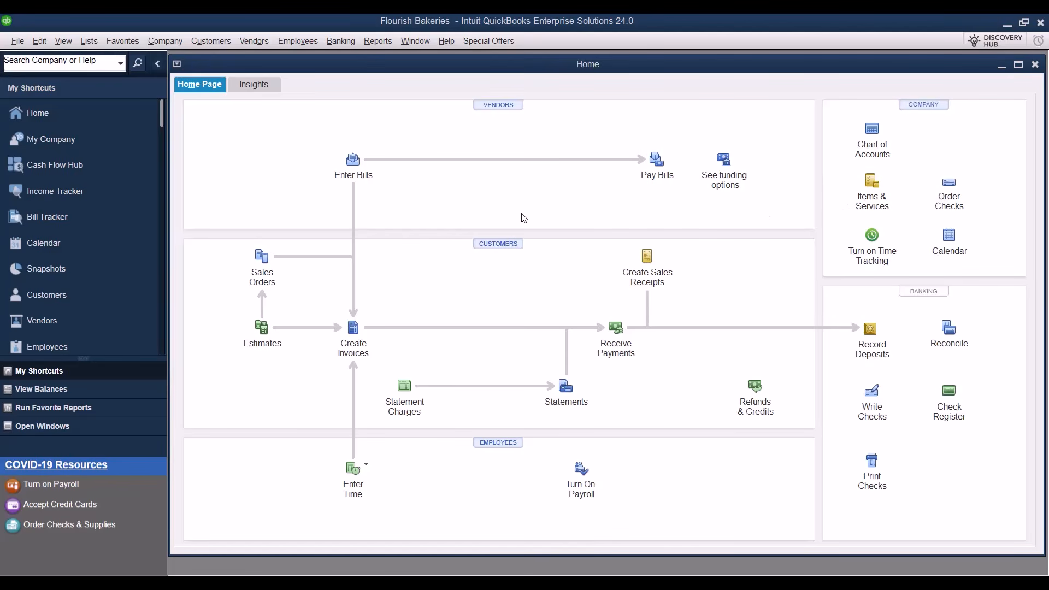
Collapse the My Shortcuts sidebar and maximise the Home page window.
left_click(156, 63)
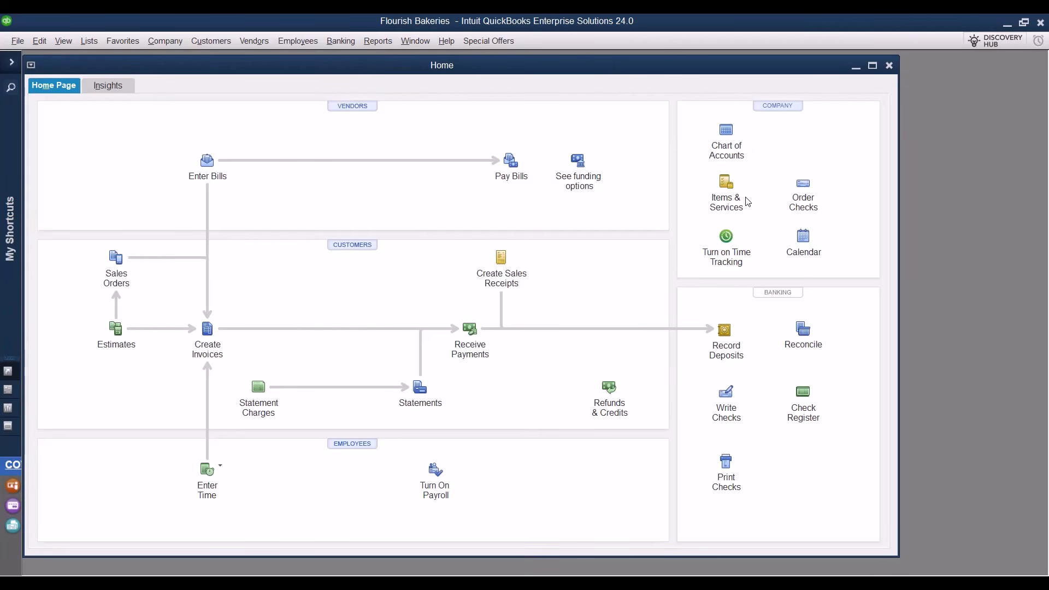
left_click(872, 66)
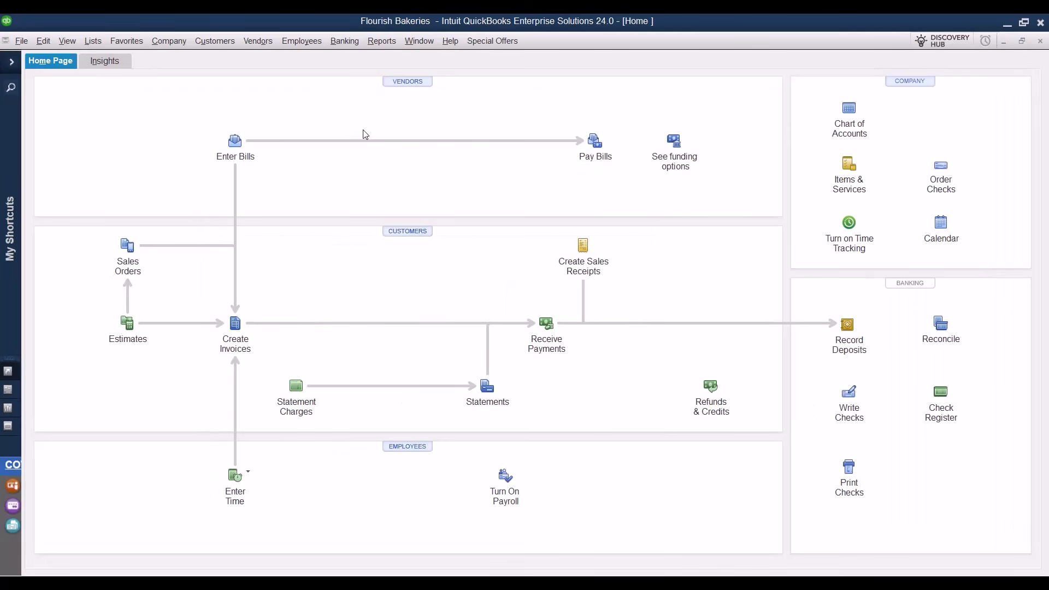
Turn on 'Inventory and purchase orders are active' in Items & Inventory company preferences.
left_click(43, 41)
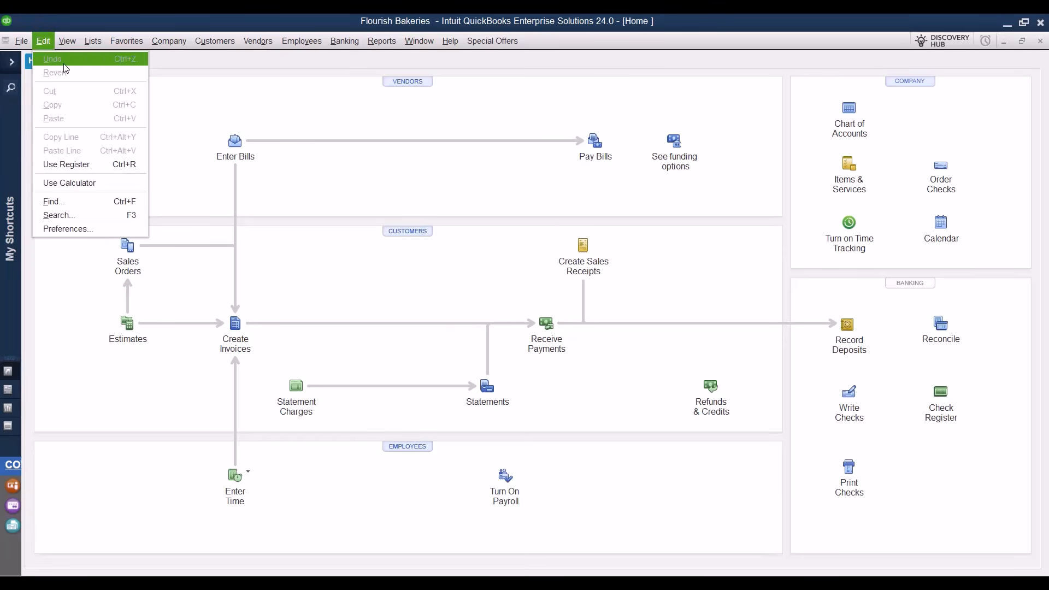
left_click(105, 232)
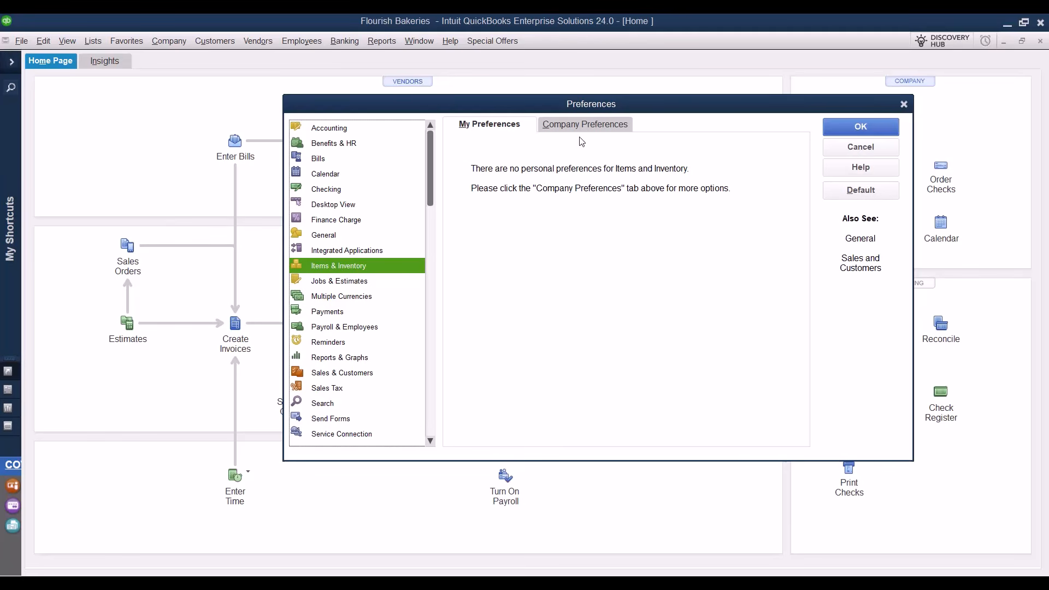
left_click(584, 123)
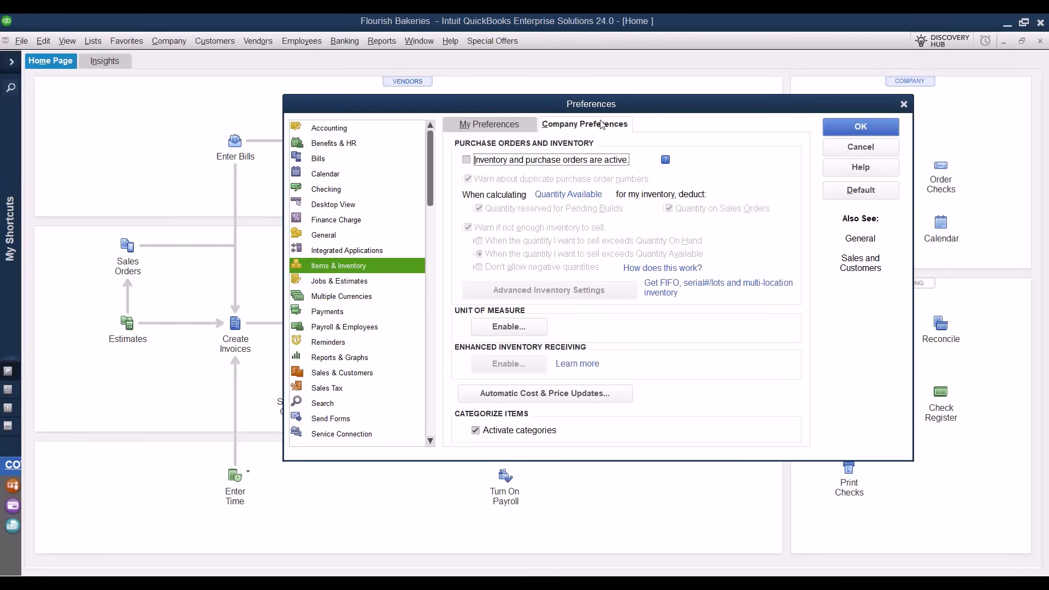
left_click(466, 161)
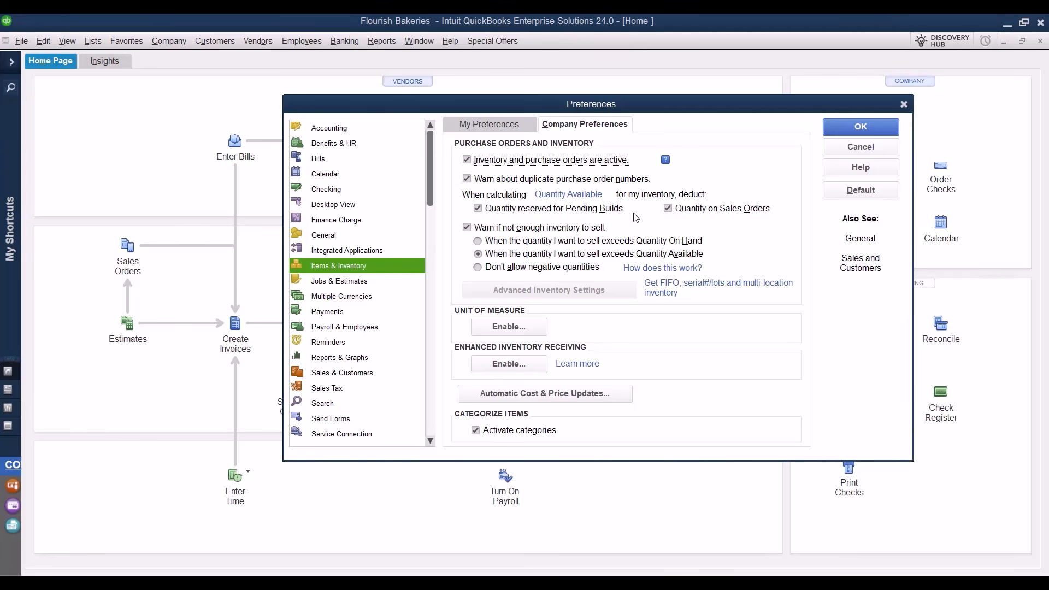
left_click(854, 135)
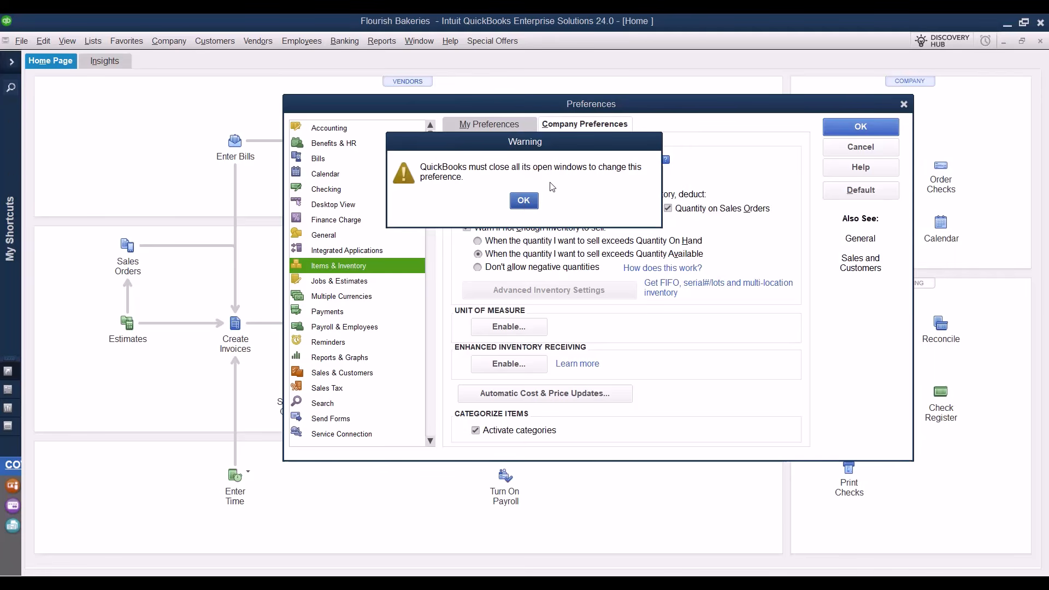
left_click(523, 202)
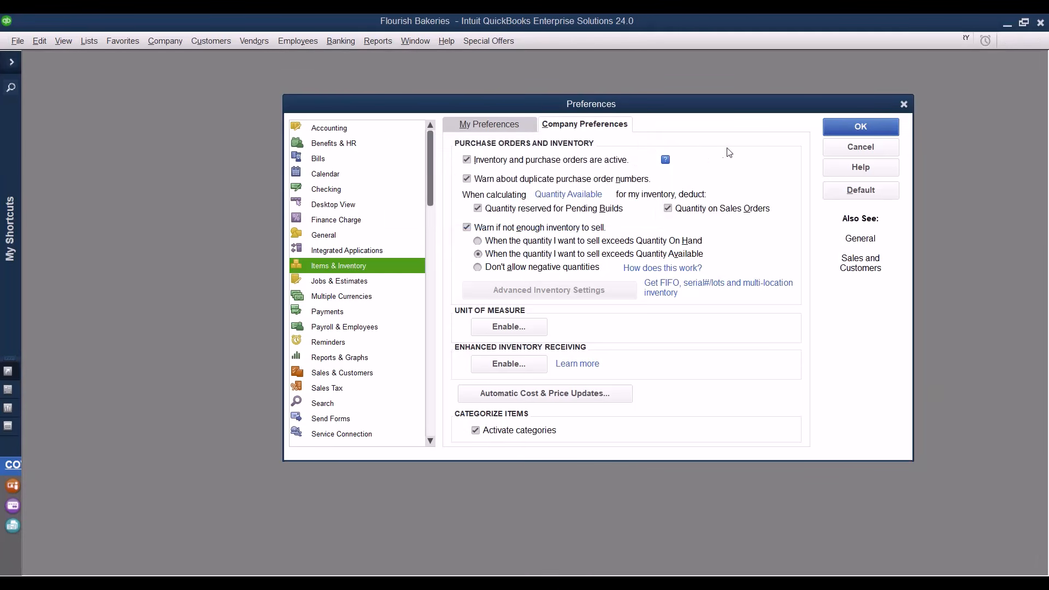
left_click(857, 133)
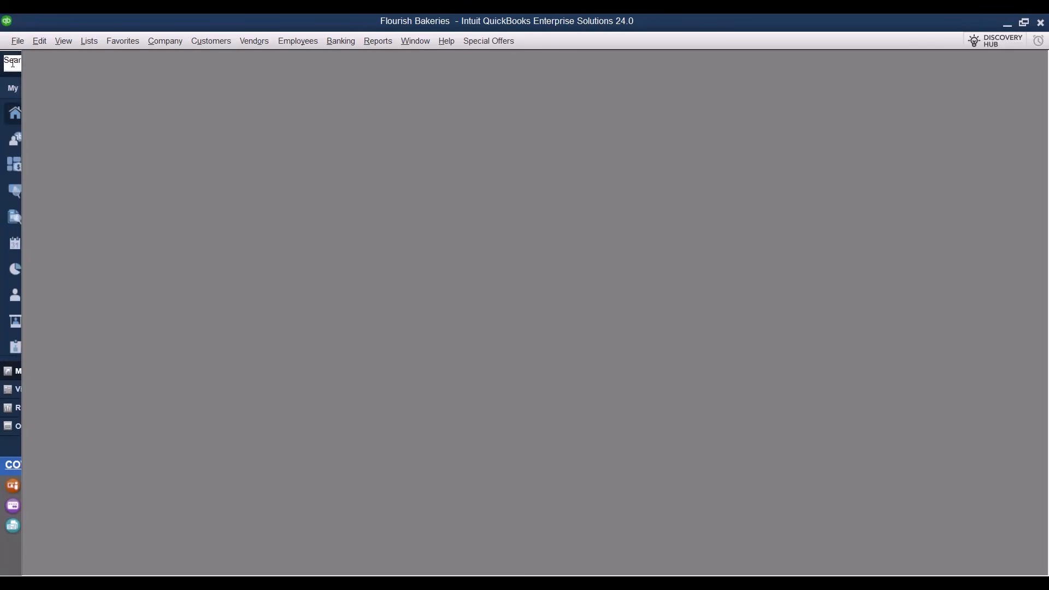
Maximise the Home page with shortcuts collapsed and open the empty Item List.
left_click(11, 63)
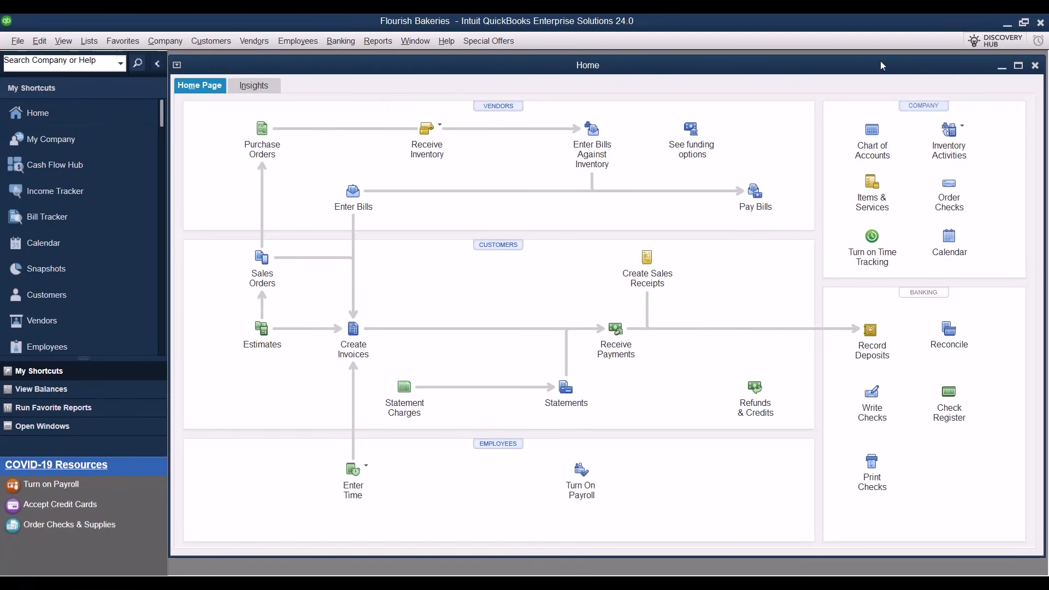
left_click(1018, 65)
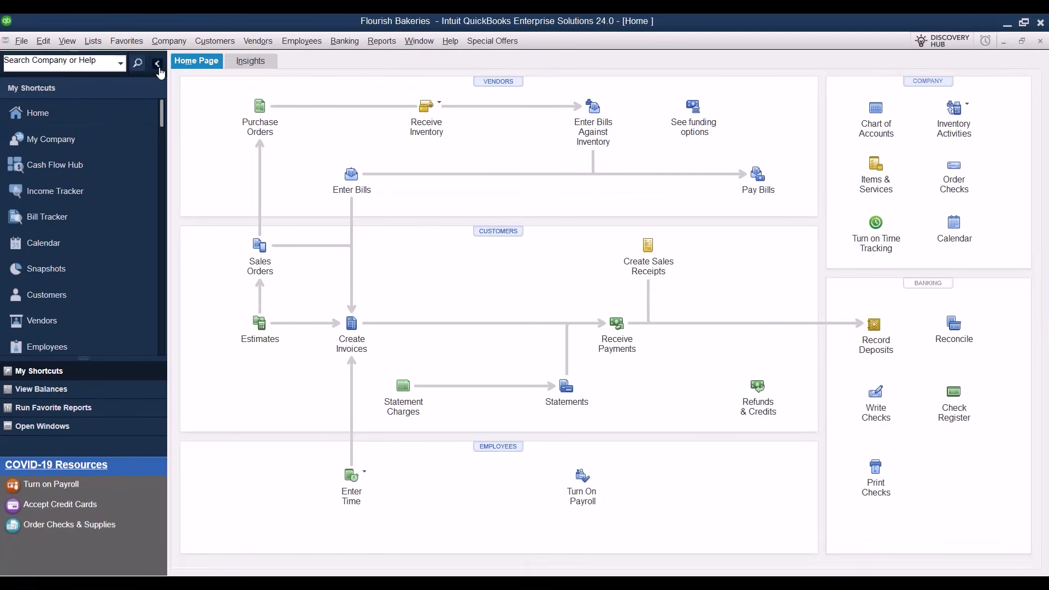
left_click(157, 65)
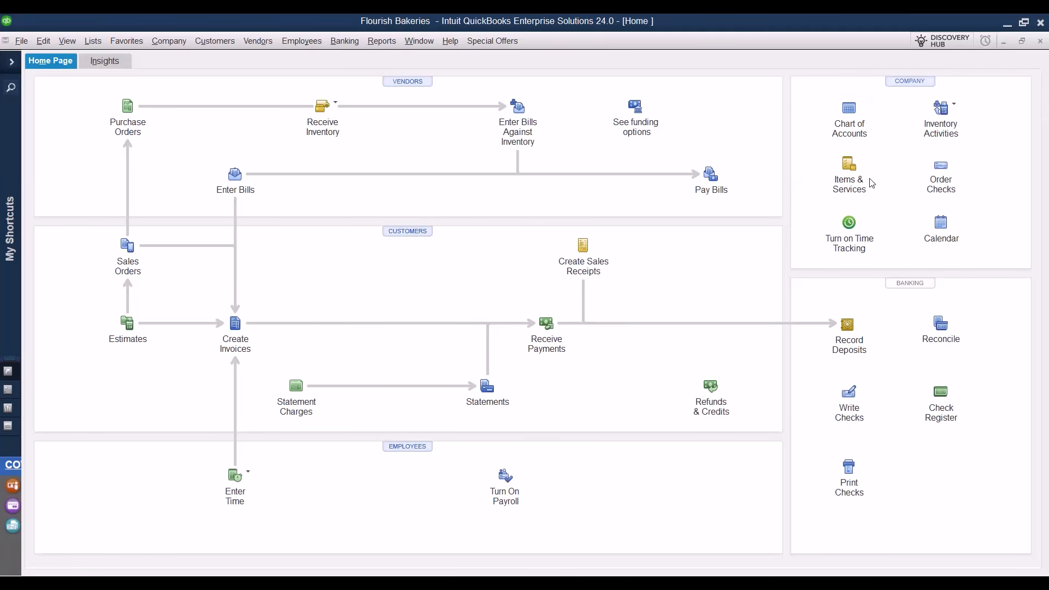
left_click(849, 170)
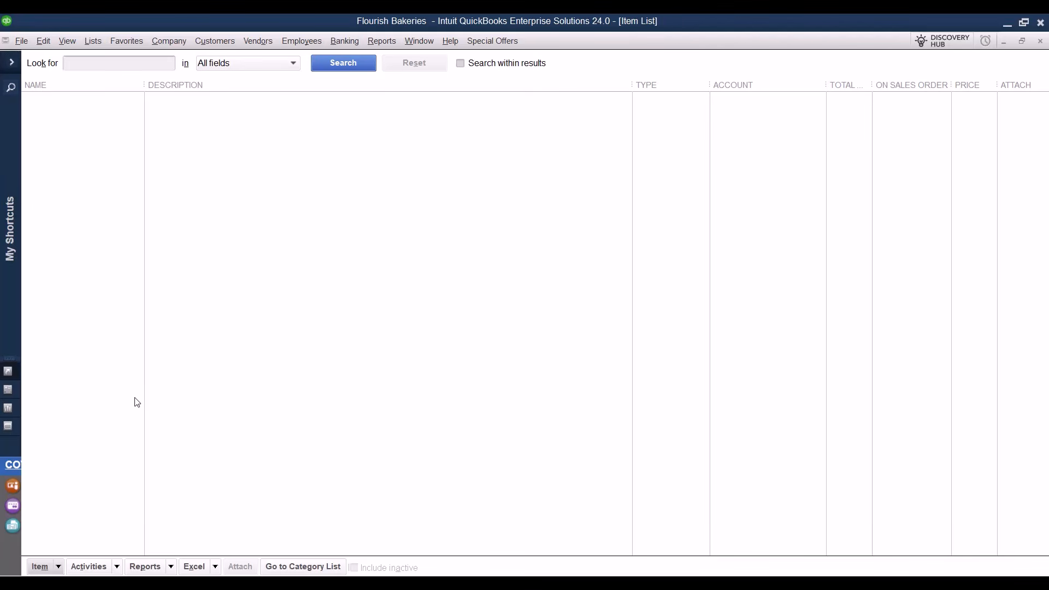
Start a new Service item named 'Baking Classes Service'.
left_click(58, 566)
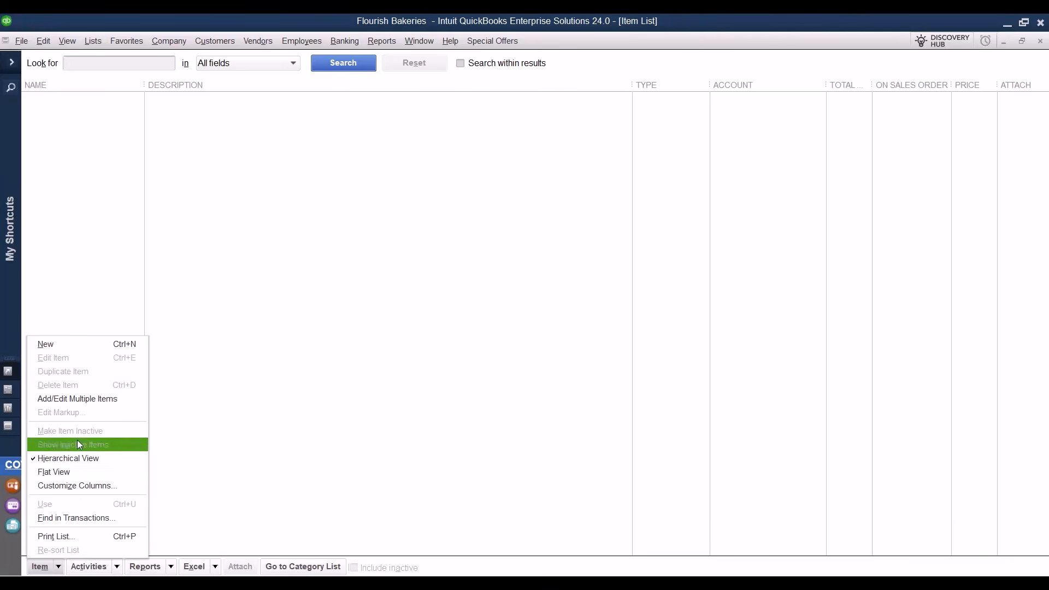
left_click(81, 350)
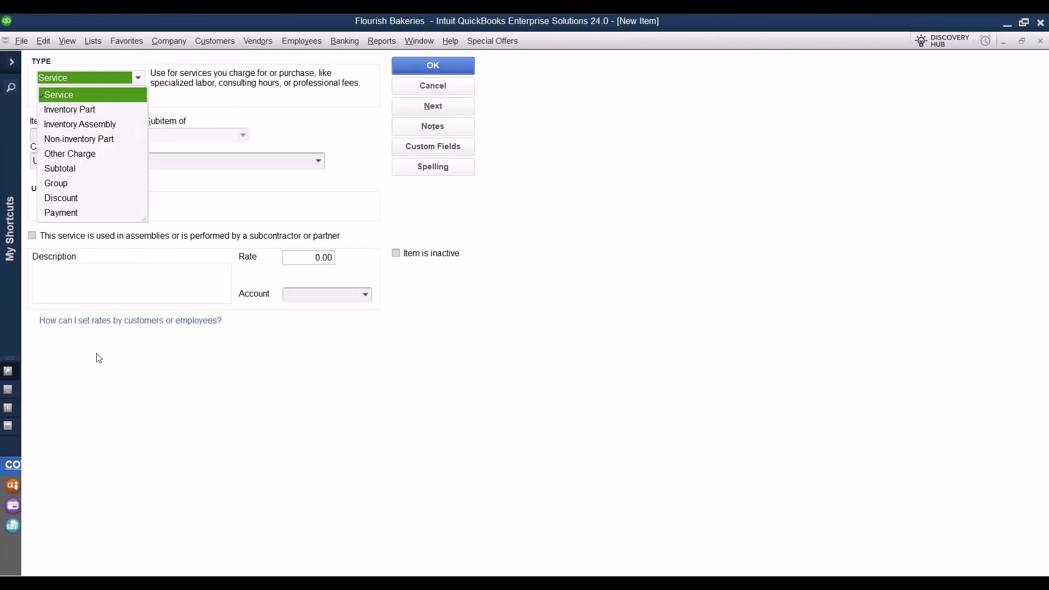
left_click(93, 351)
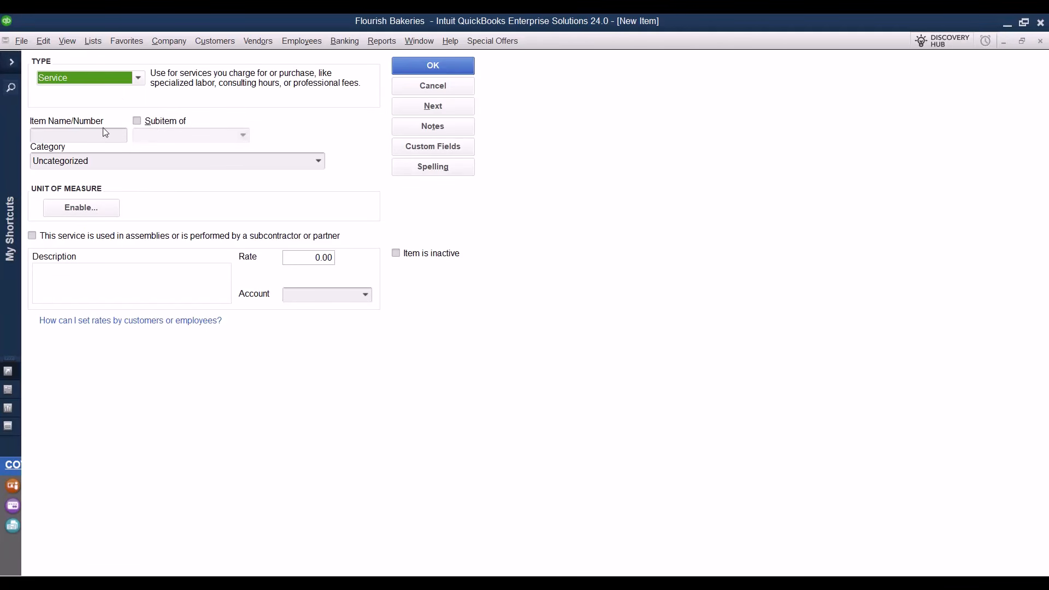
left_click(130, 79)
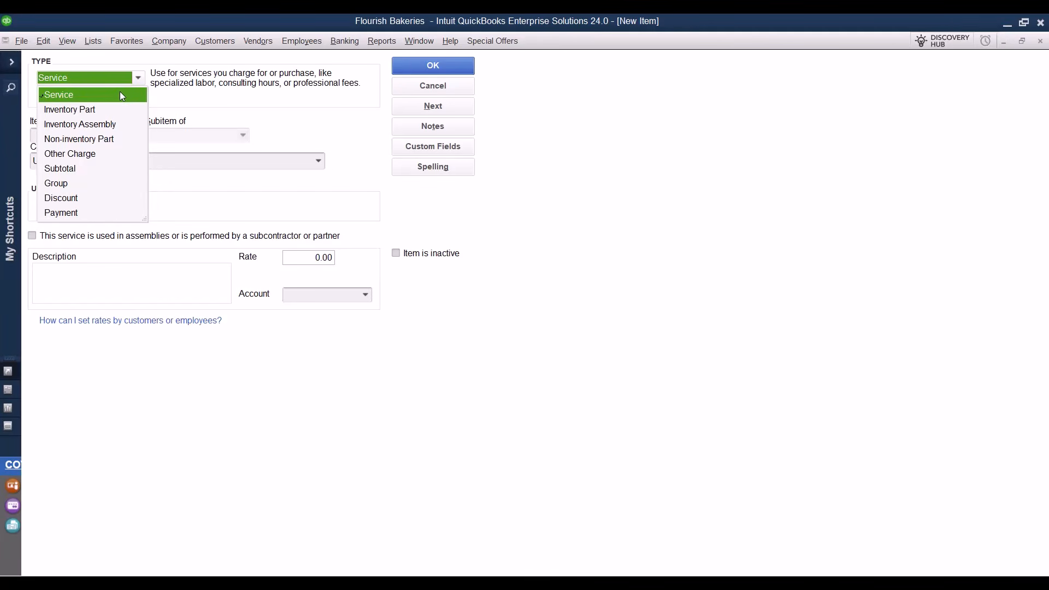
left_click(121, 94)
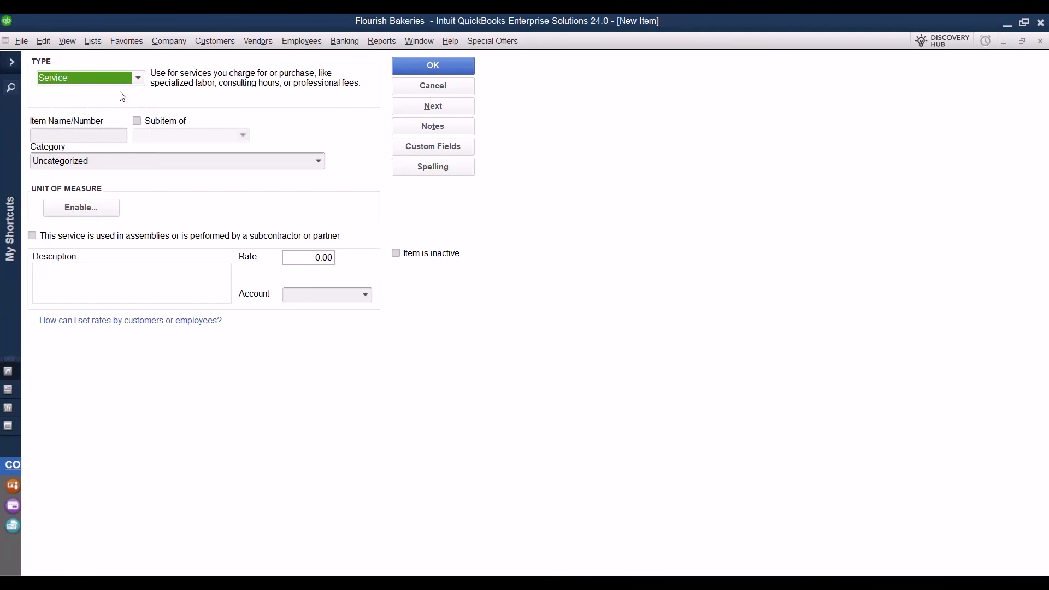
left_click(89, 134)
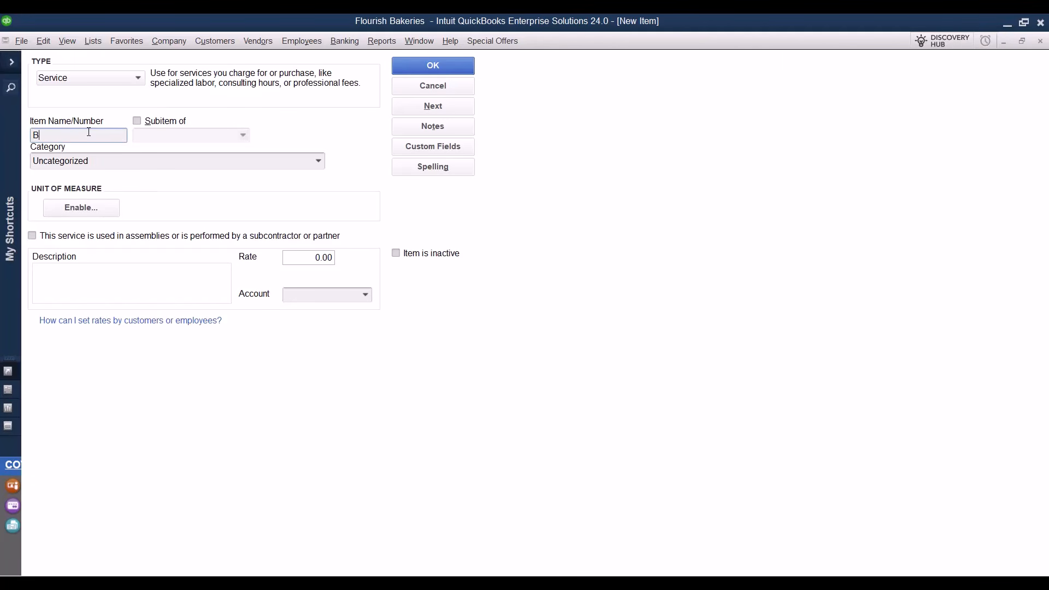
type("Baking Classes Service")
Set its rate to 15.00, post it to Baking Classes Income, and save it.
left_click(301, 161)
left_click(323, 160)
left_click(325, 162)
left_click(311, 257)
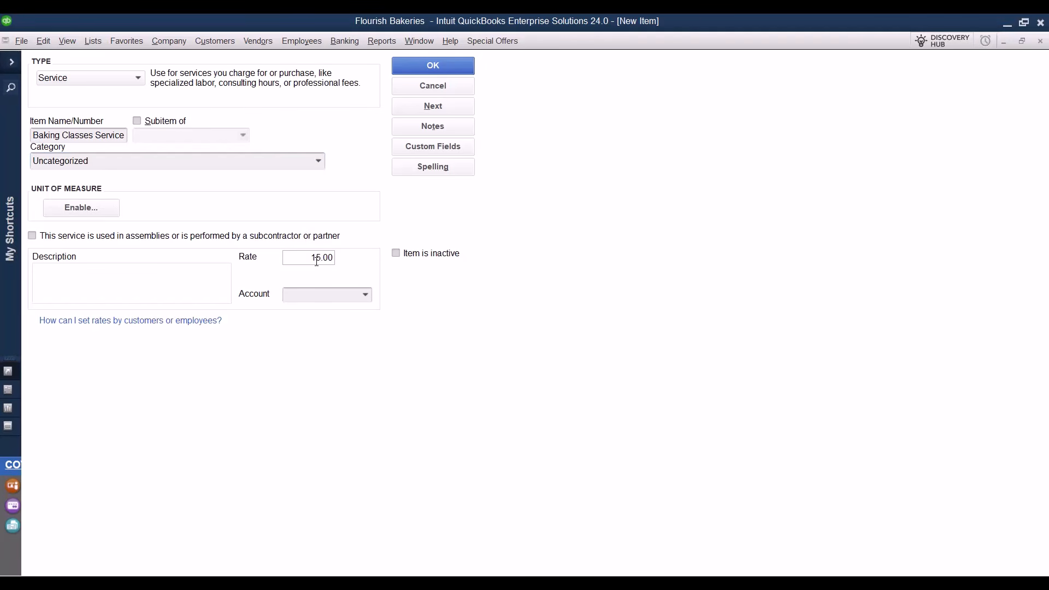
left_click(367, 298)
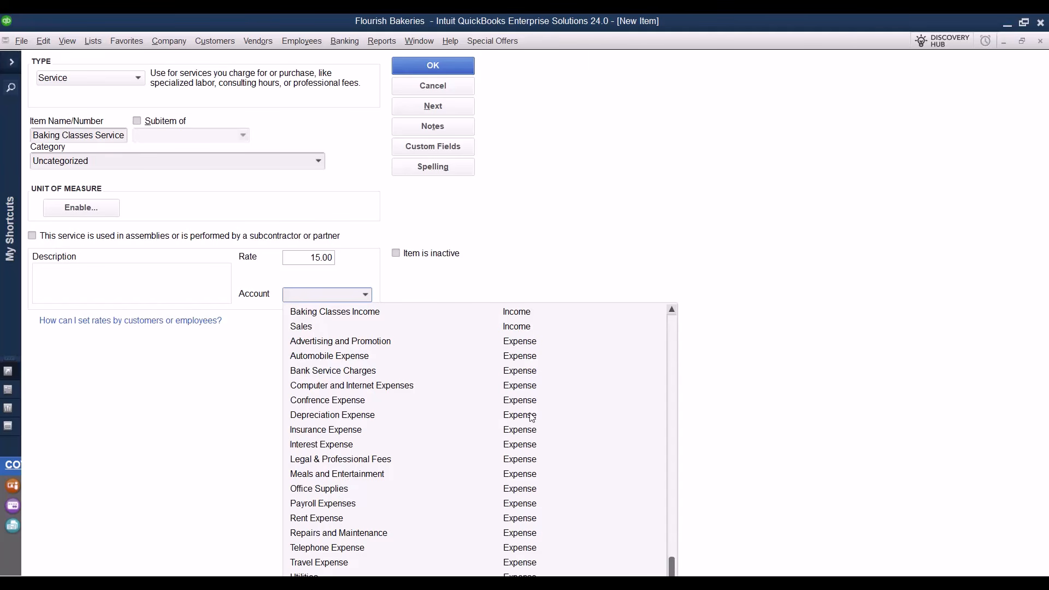
scroll(529, 416, "up", 4)
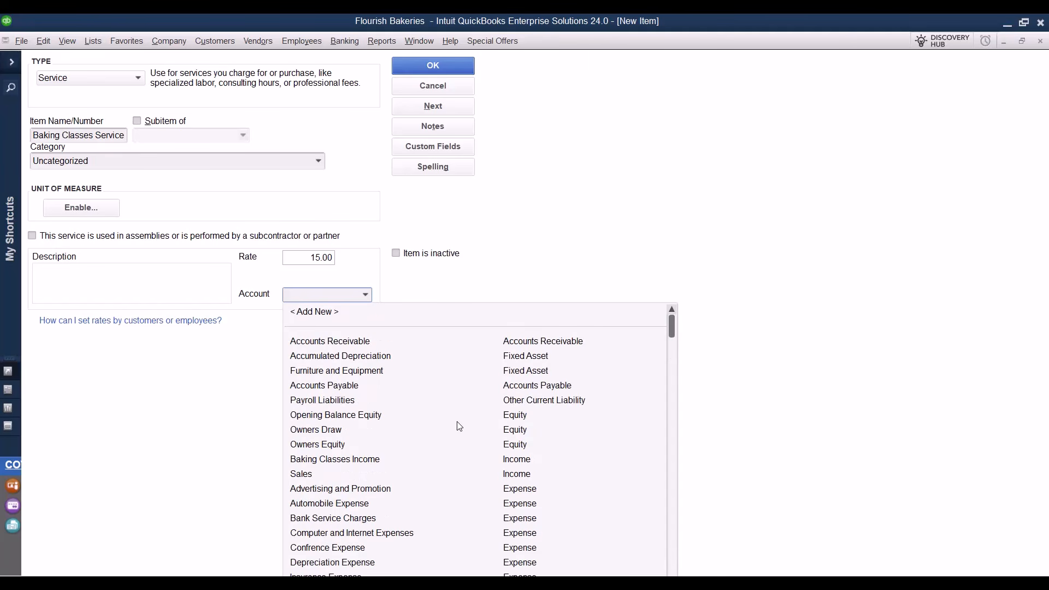
left_click(375, 459)
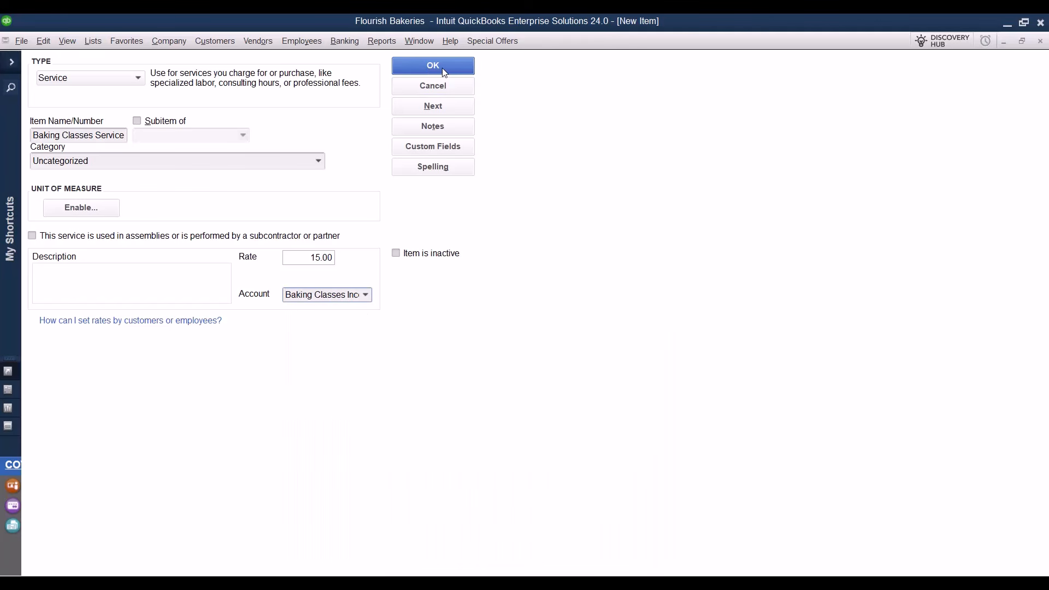
left_click(453, 107)
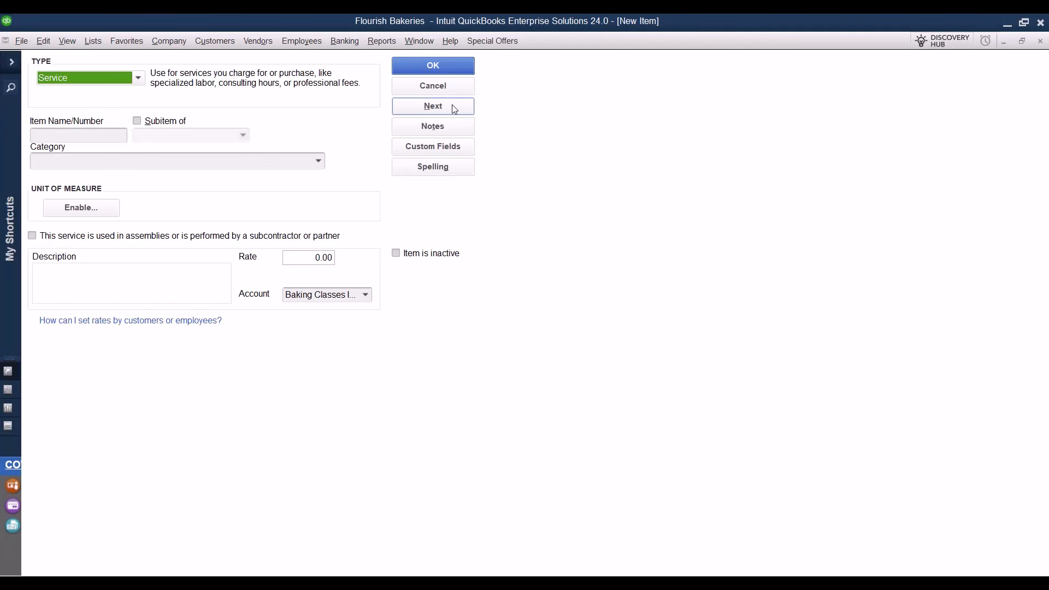
Review the Inventory Part fields, then switch the new item's type to Non-inventory Part.
left_click(139, 79)
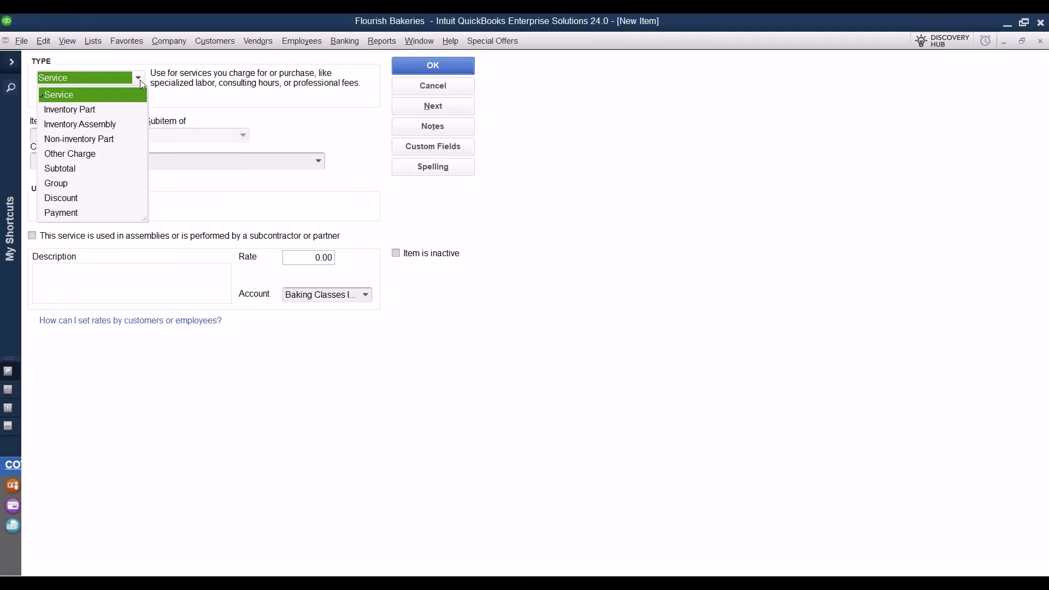
left_click(98, 111)
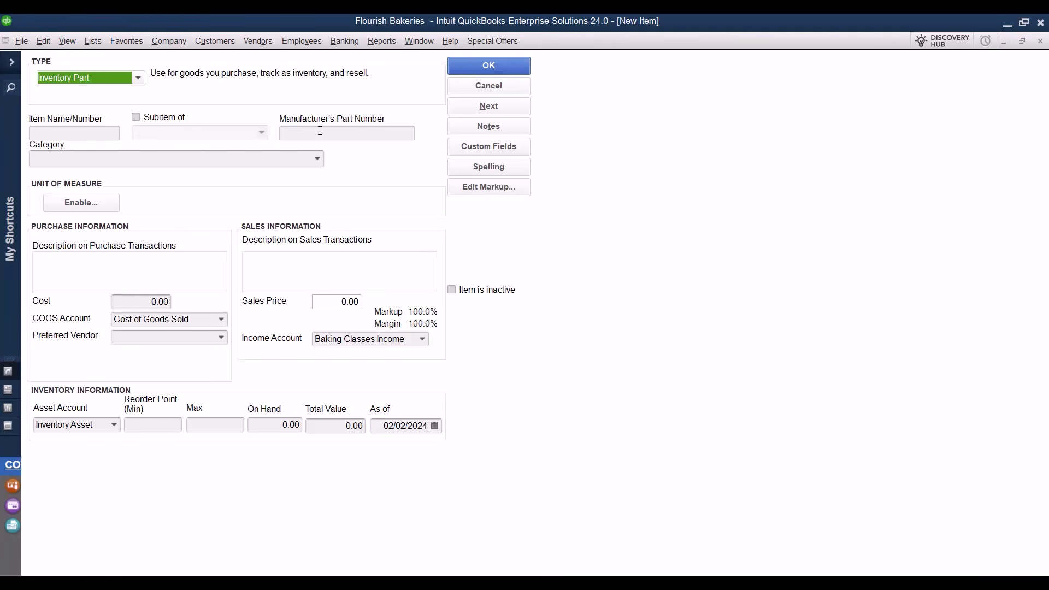
left_click(82, 132)
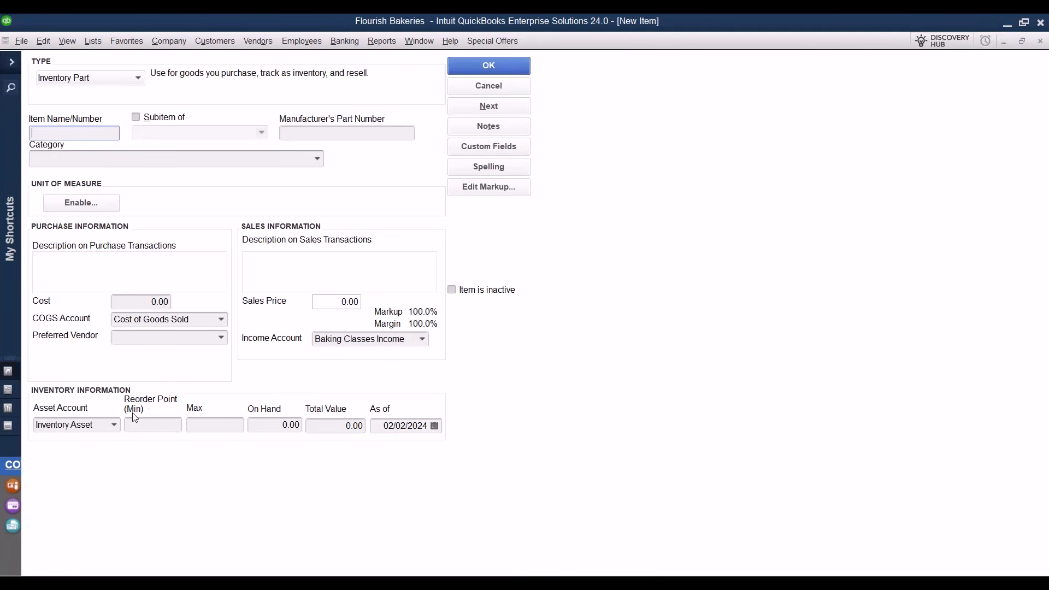
left_click(221, 337)
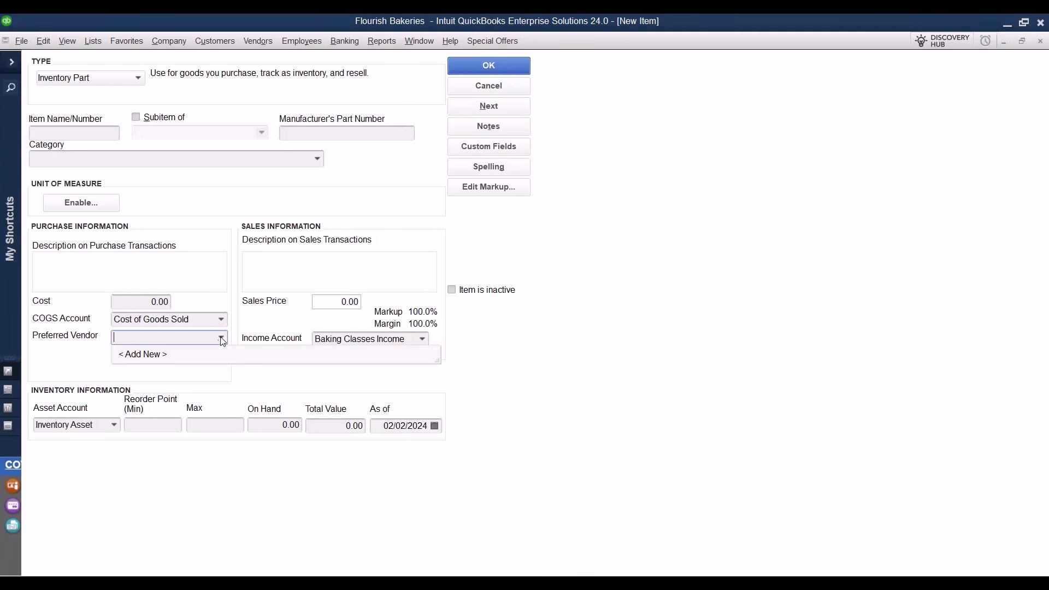
left_click(222, 340)
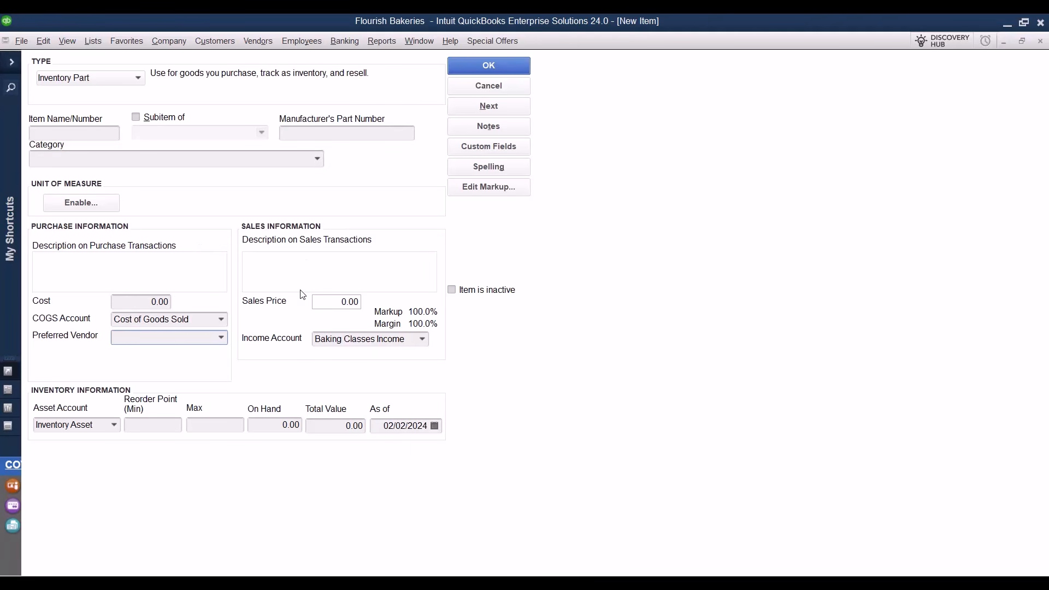
left_click(138, 78)
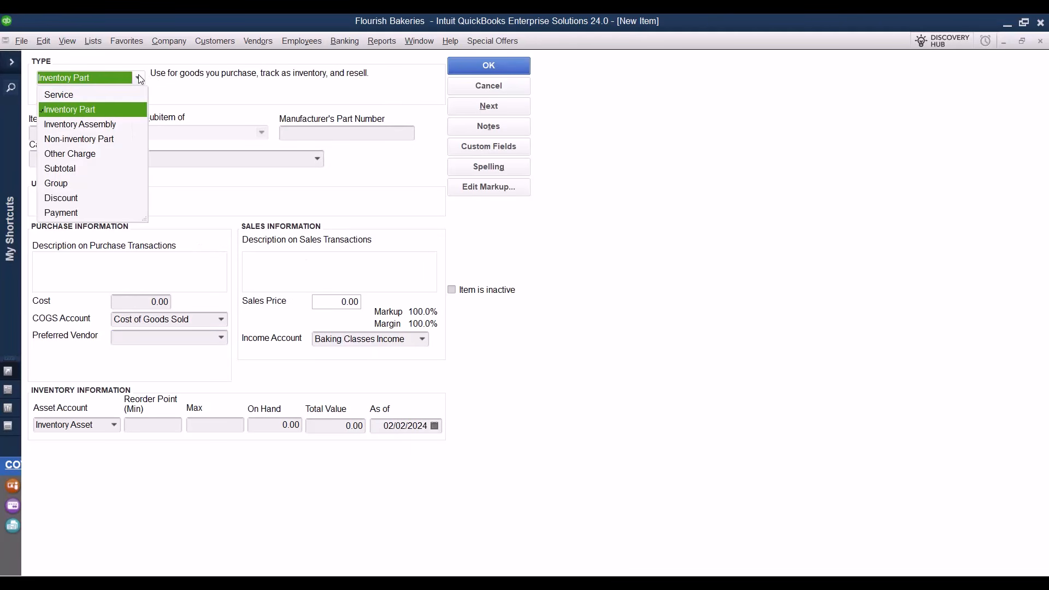
left_click(105, 141)
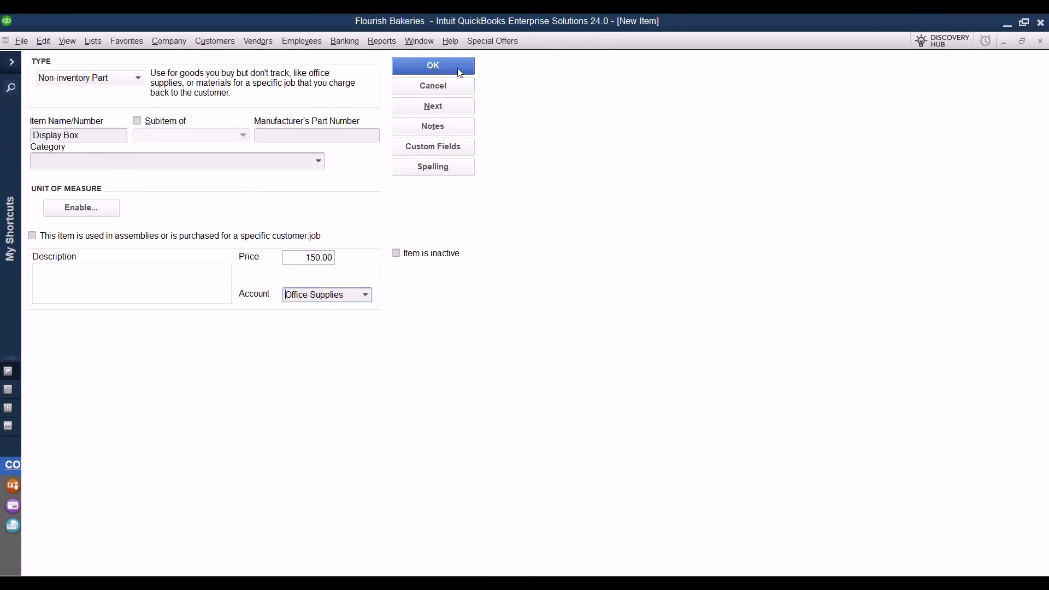
Save Display Box as a 150.00 Non-inventory Part for Office Supplies and close the Item List.
left_click(459, 72)
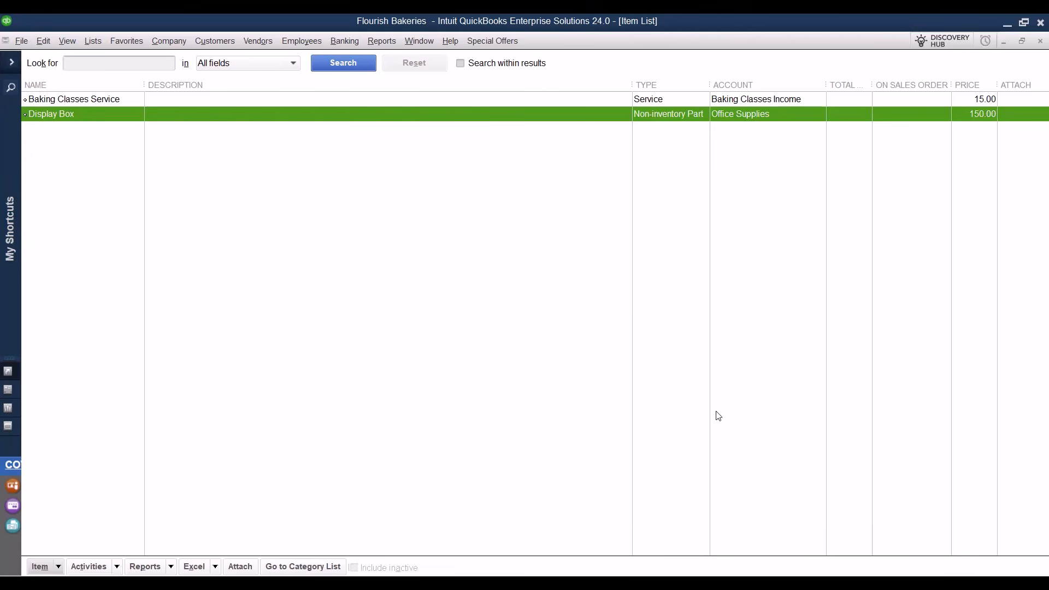
left_click(1043, 43)
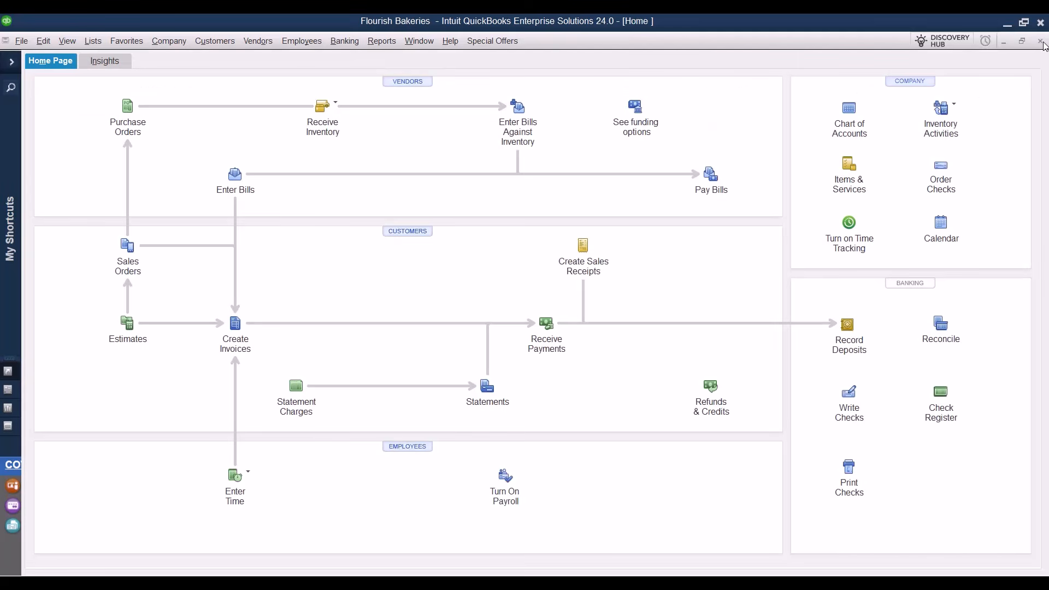
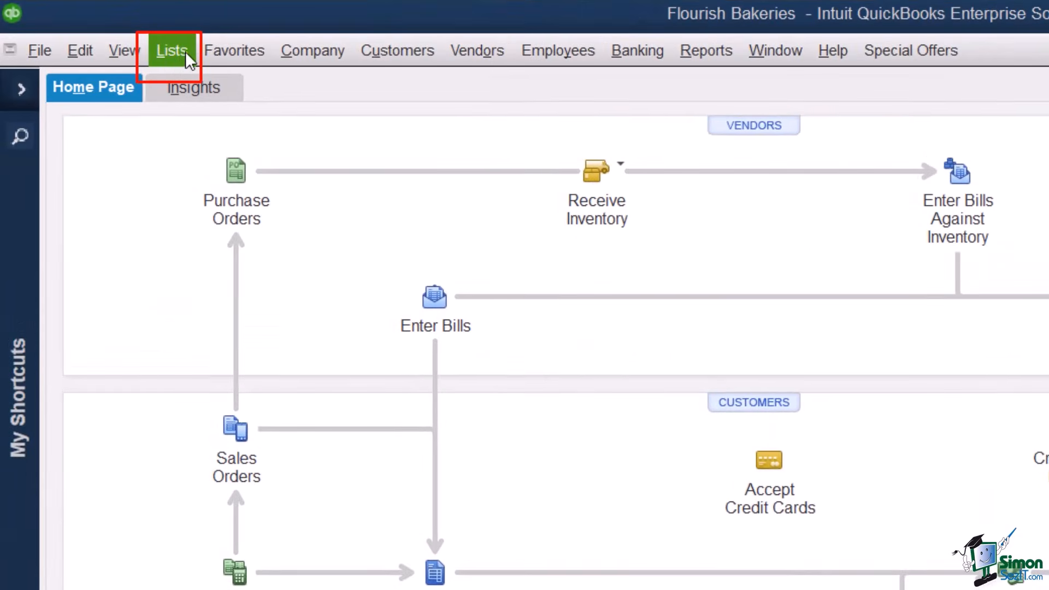
Open the Fixed Asset Item List and start a new fixed asset item named Oven.
left_click(186, 57)
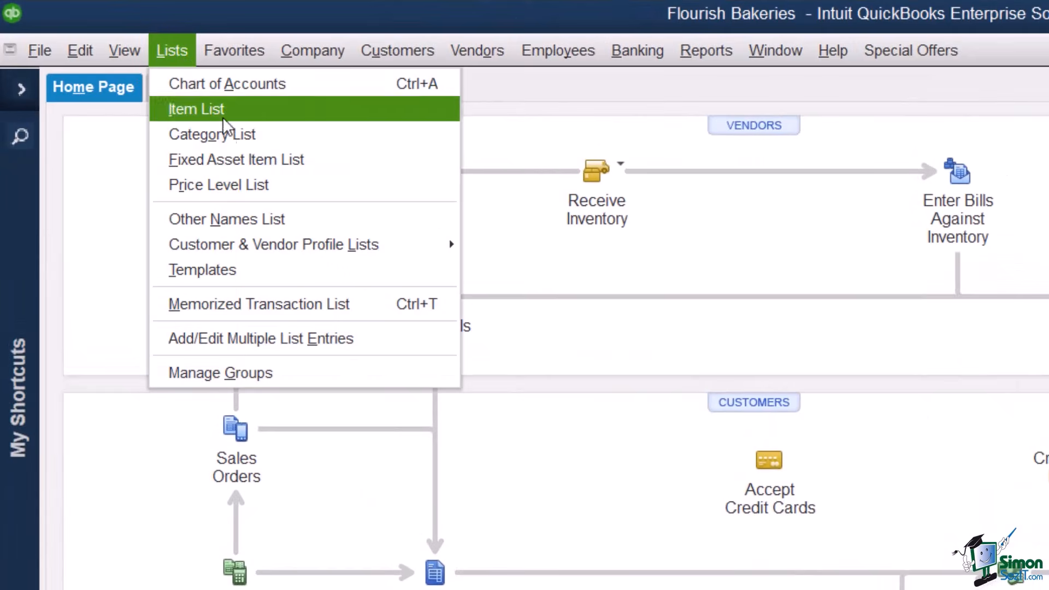
left_click(349, 158)
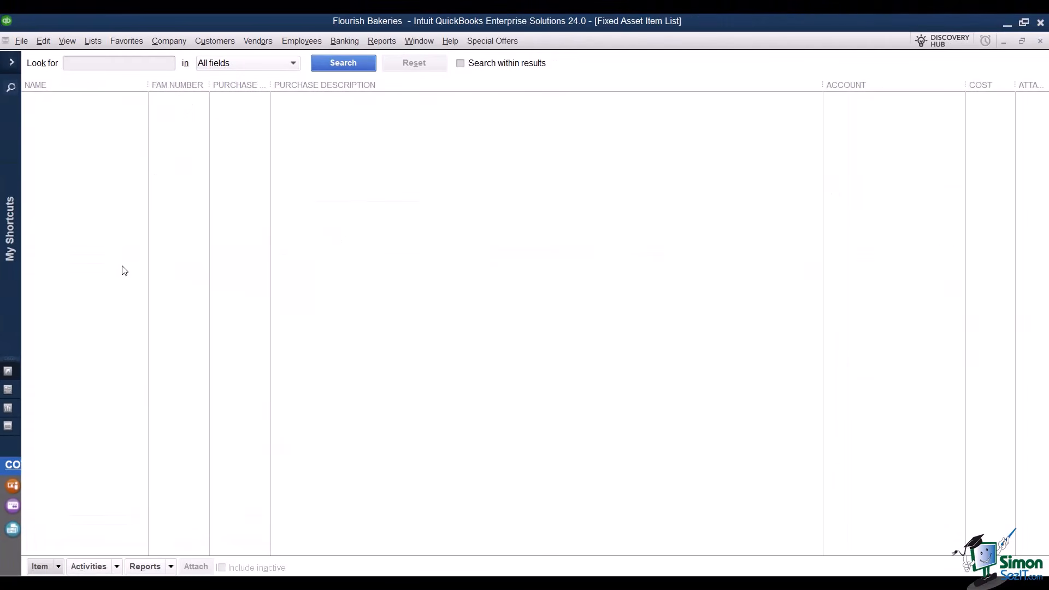
left_click(59, 568)
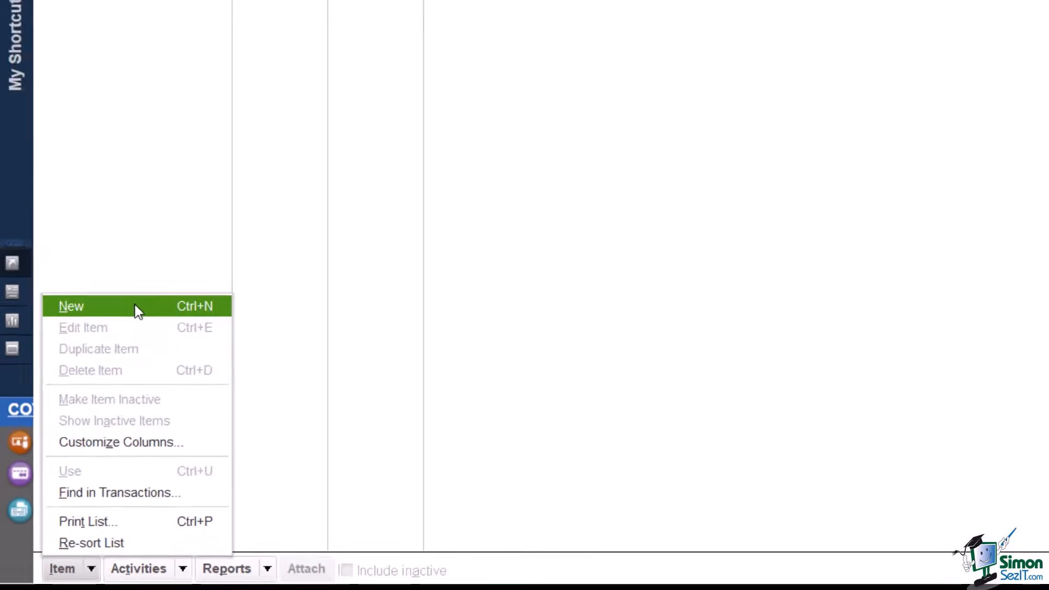
left_click(135, 306)
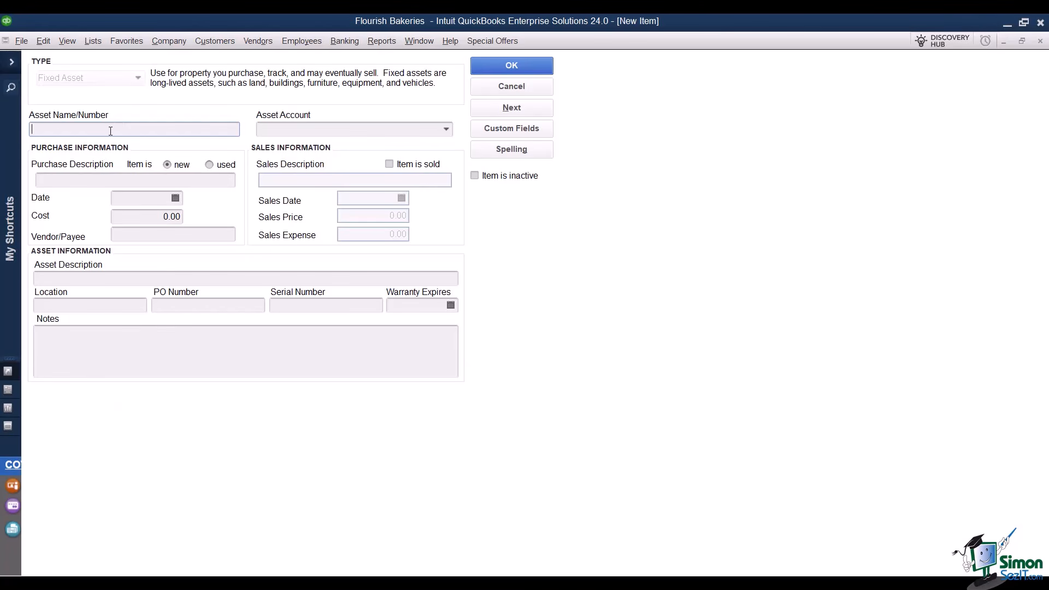
type("Oven")
Begin adding a new fixed asset account for Oven from the Asset Account list.
left_click(447, 130)
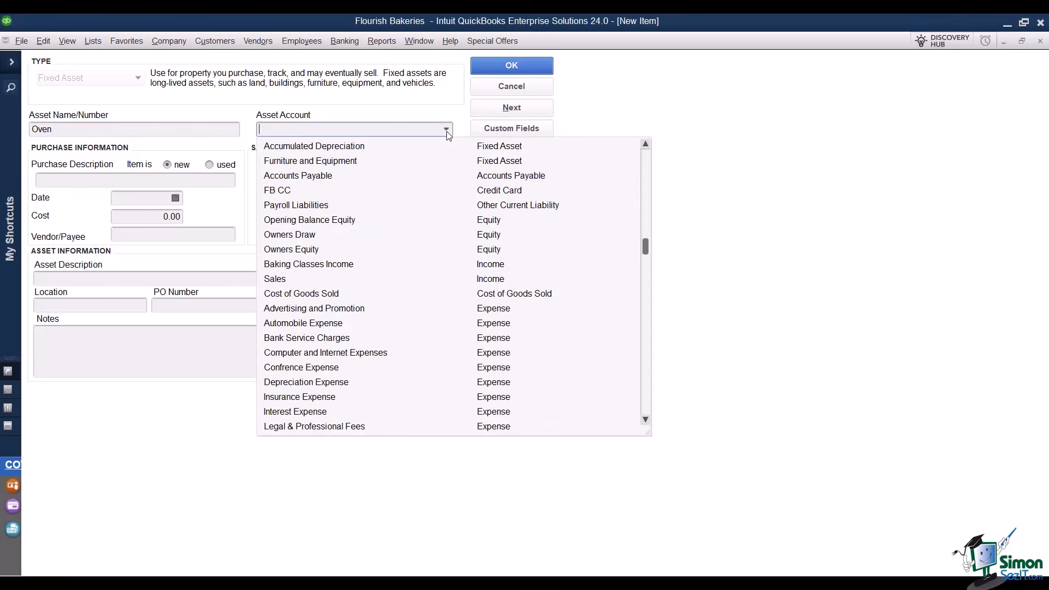
left_click(358, 163)
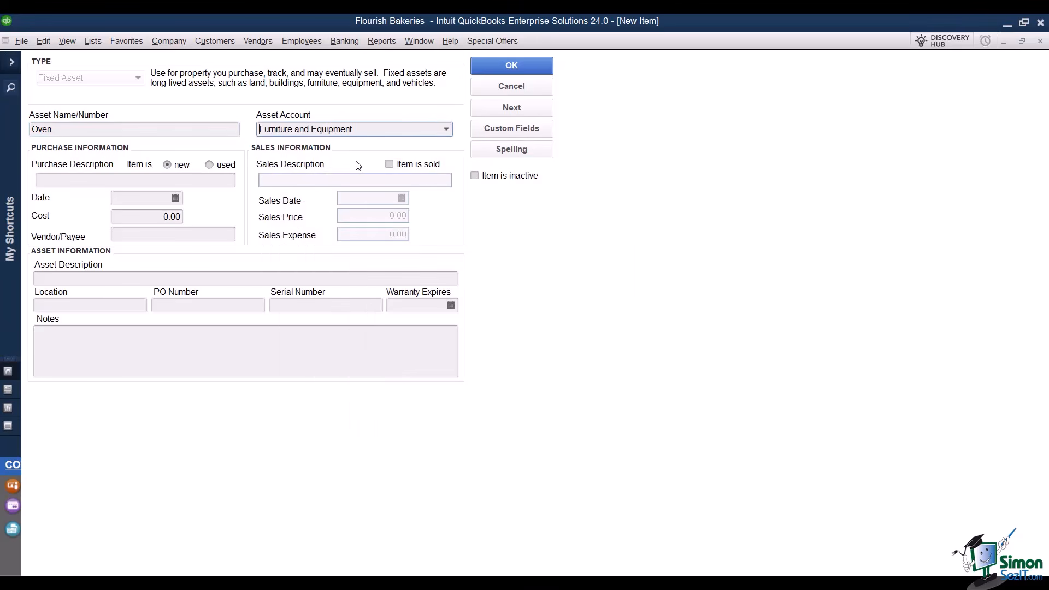
left_click(447, 129)
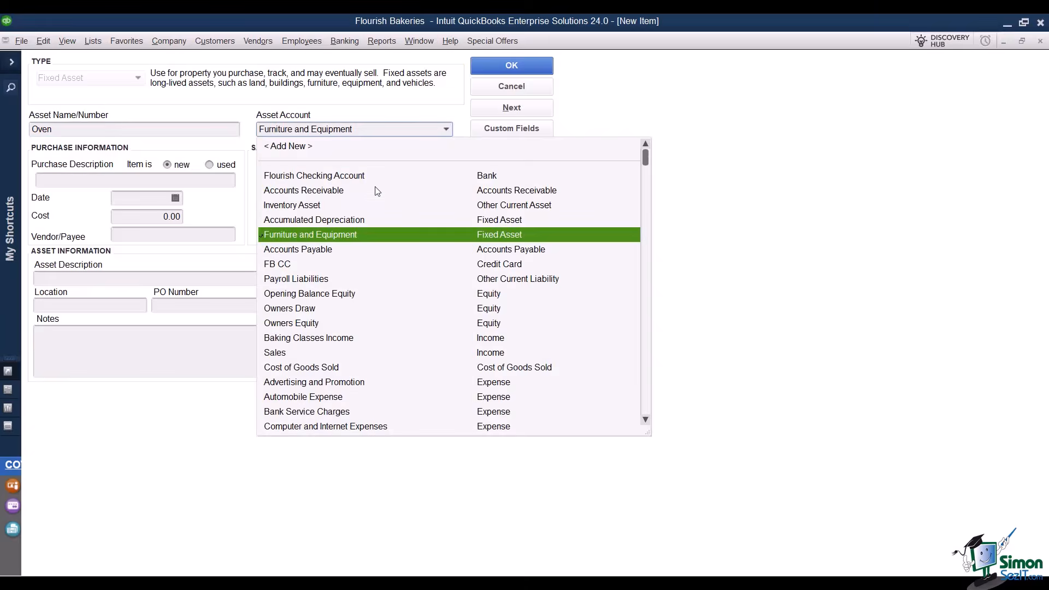
left_click(314, 146)
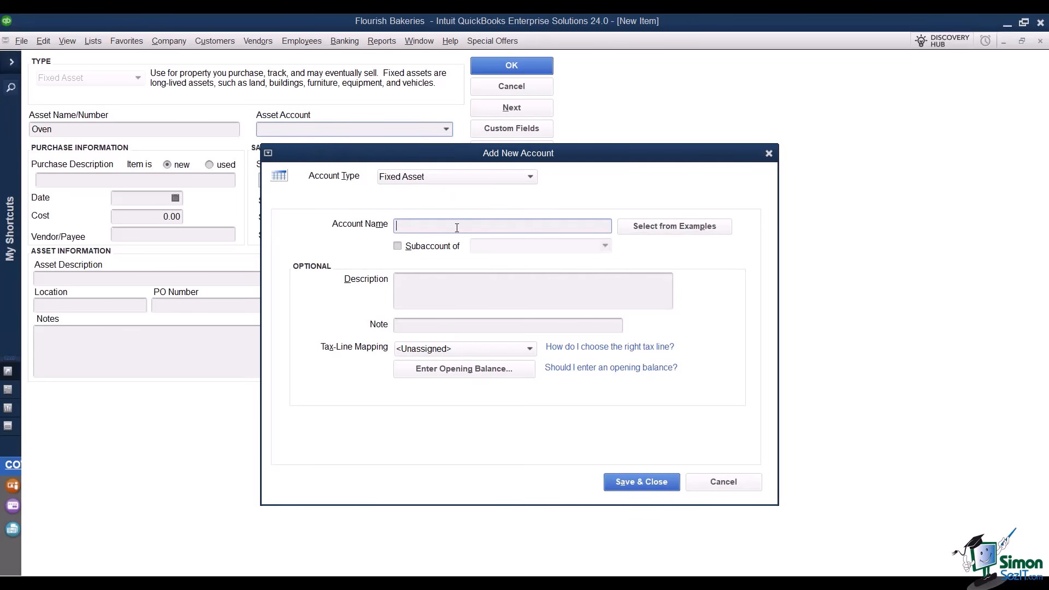
Create account 15-100 Oven as a subaccount of Furniture and Equipment and save it.
type("15-100 Oven")
left_click(399, 247)
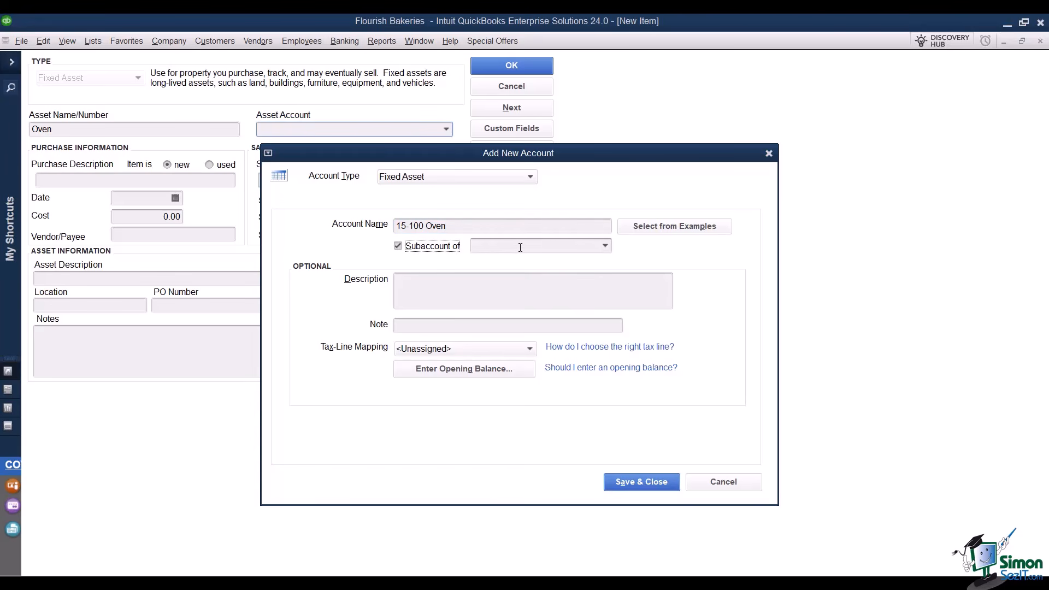
left_click(605, 245)
left_click(545, 307)
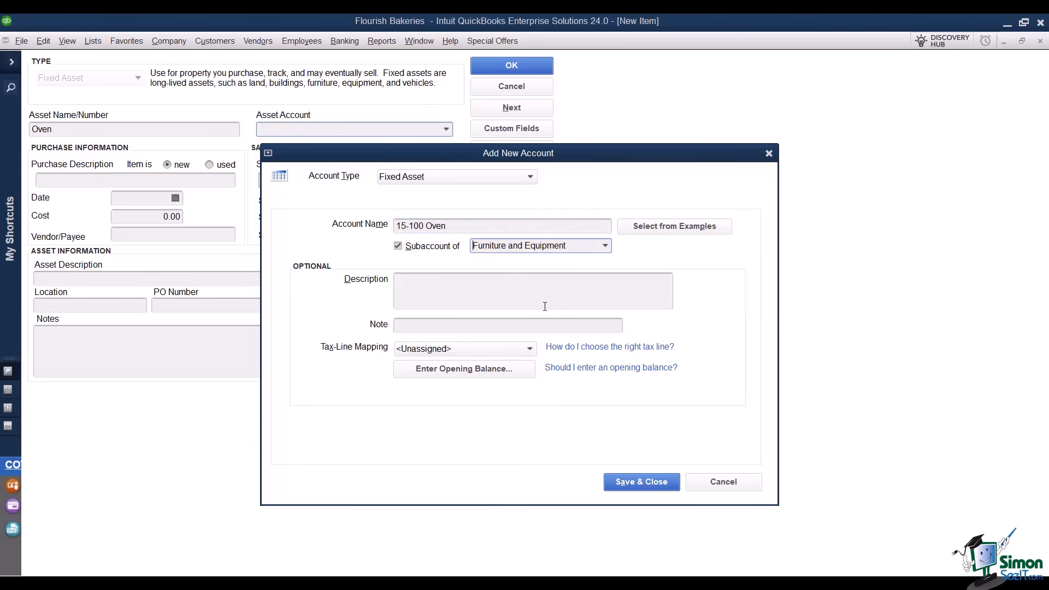
left_click(642, 482)
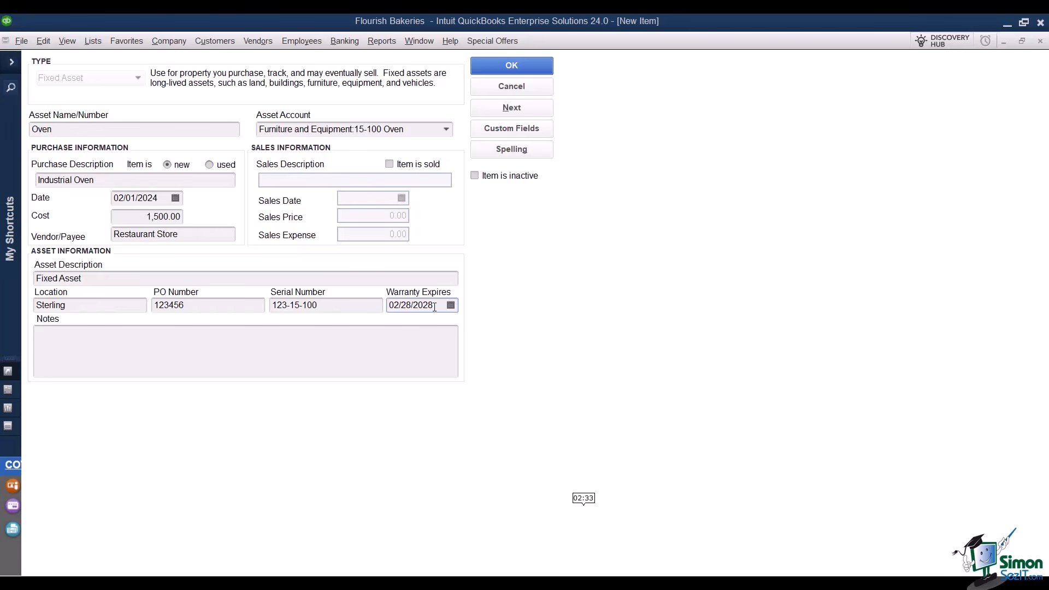
Try the Item is sold and Item is inactive options, leave both unticked, then save Oven and close the form.
left_click(302, 339)
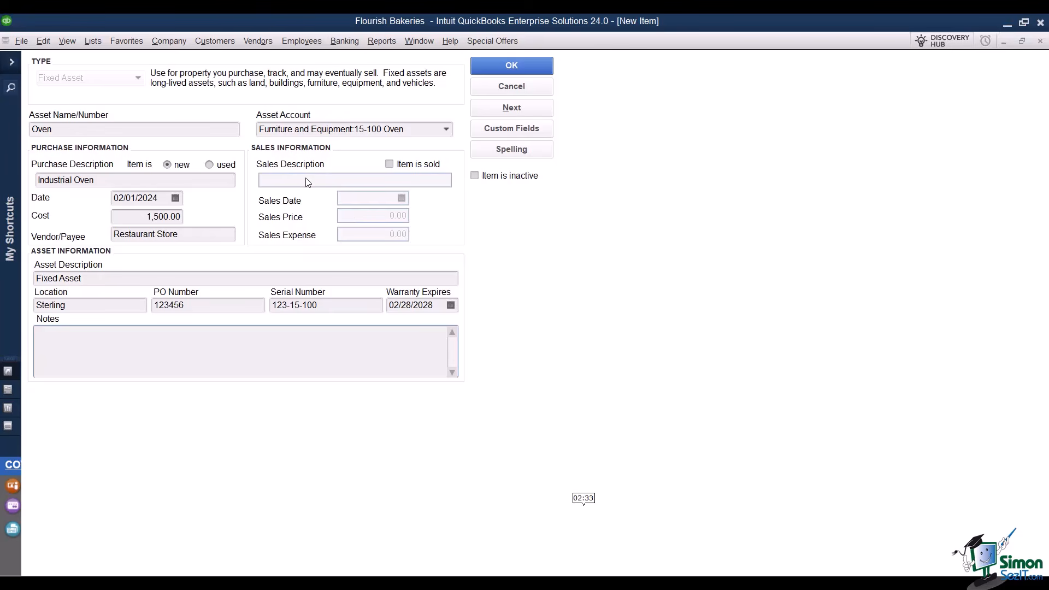
left_click(390, 165)
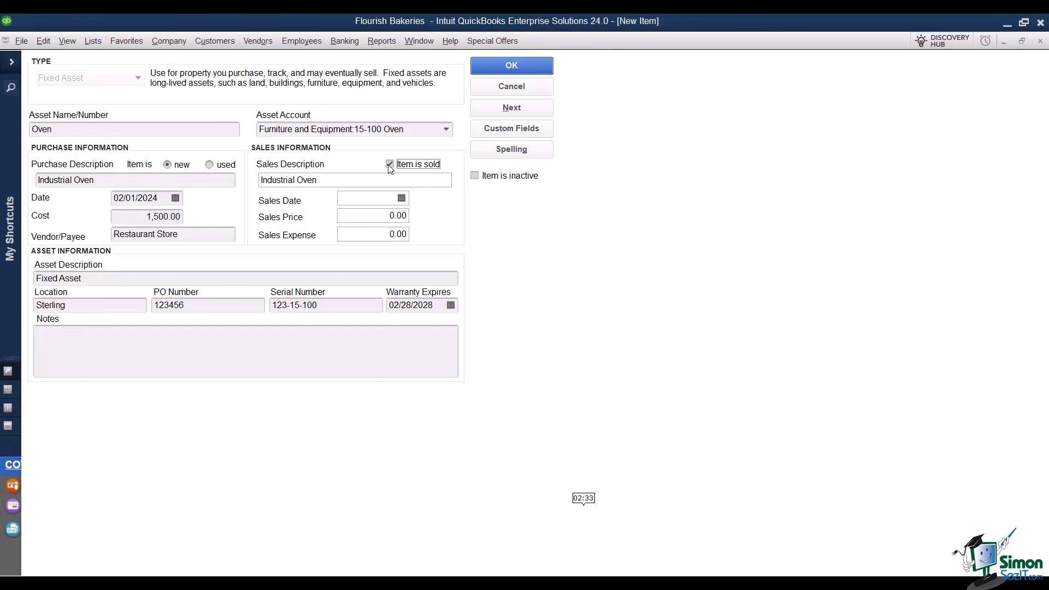
left_click(401, 199)
left_click(402, 201)
left_click(506, 229)
left_click(475, 180)
left_click(476, 177)
left_click(390, 165)
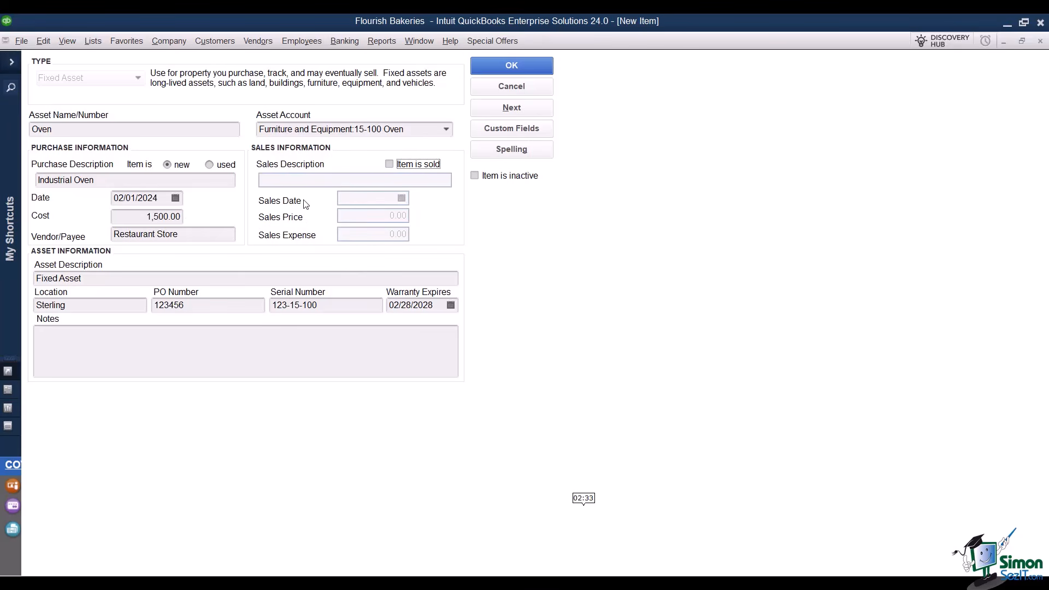
left_click(513, 109)
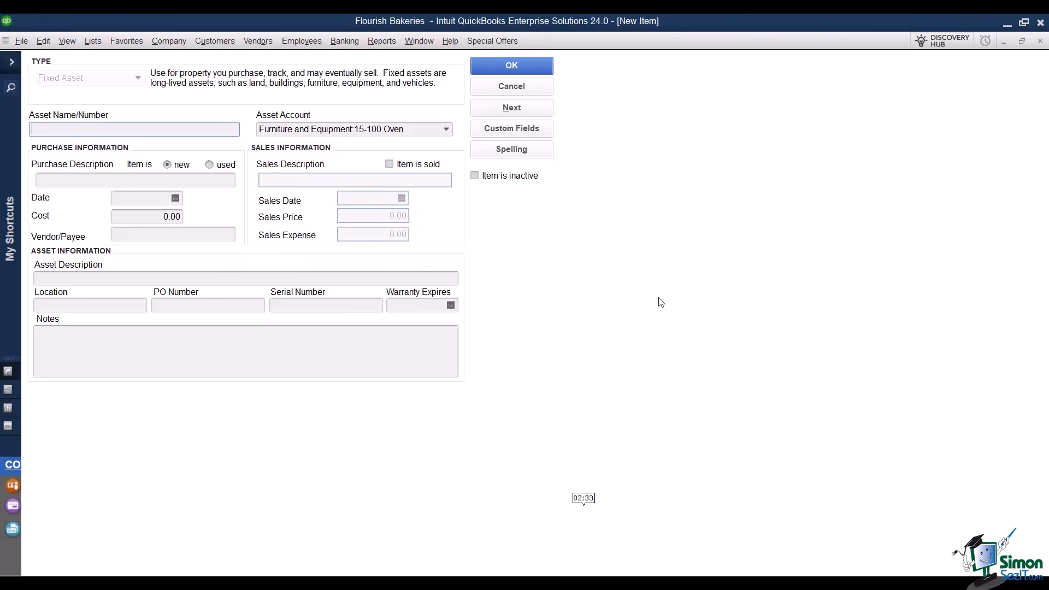
left_click(1042, 44)
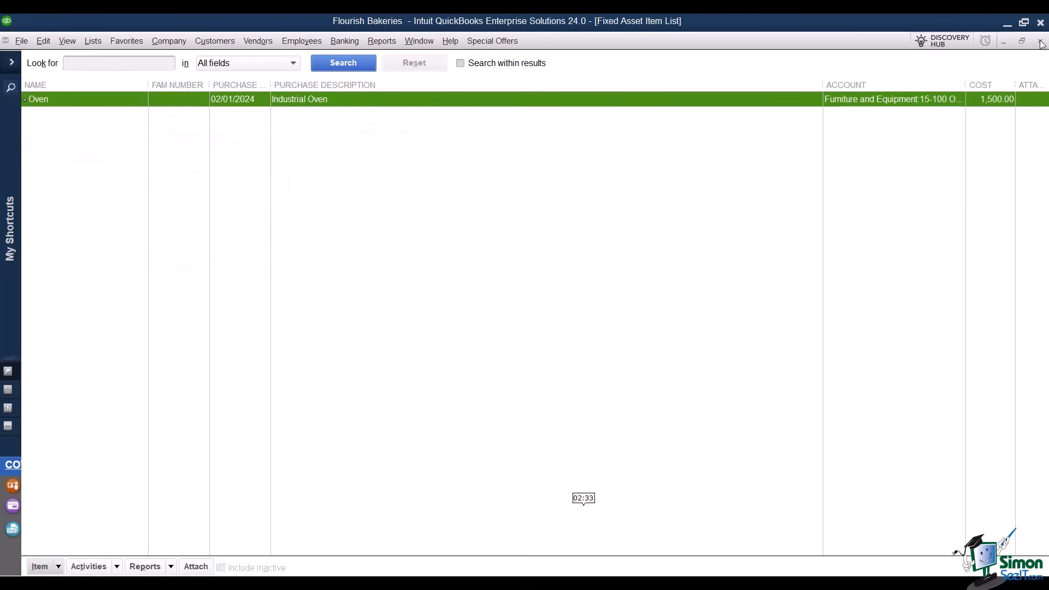
Close the Fixed Asset Item List and open the Vehicle List under Customer & Vendor Profile Lists.
left_click(1040, 43)
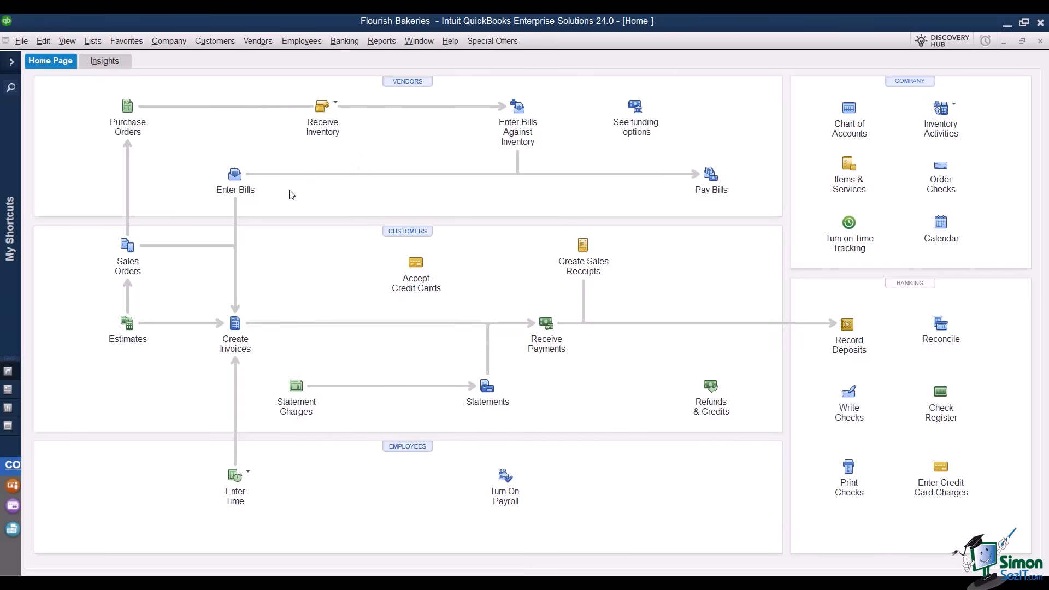
left_click(94, 42)
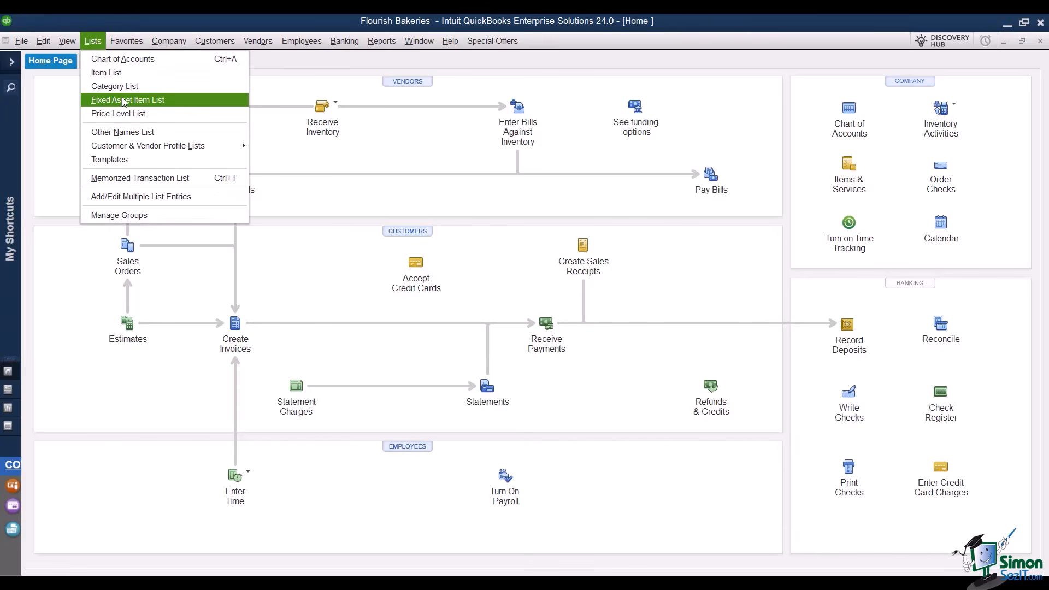
mouse_move(213, 146)
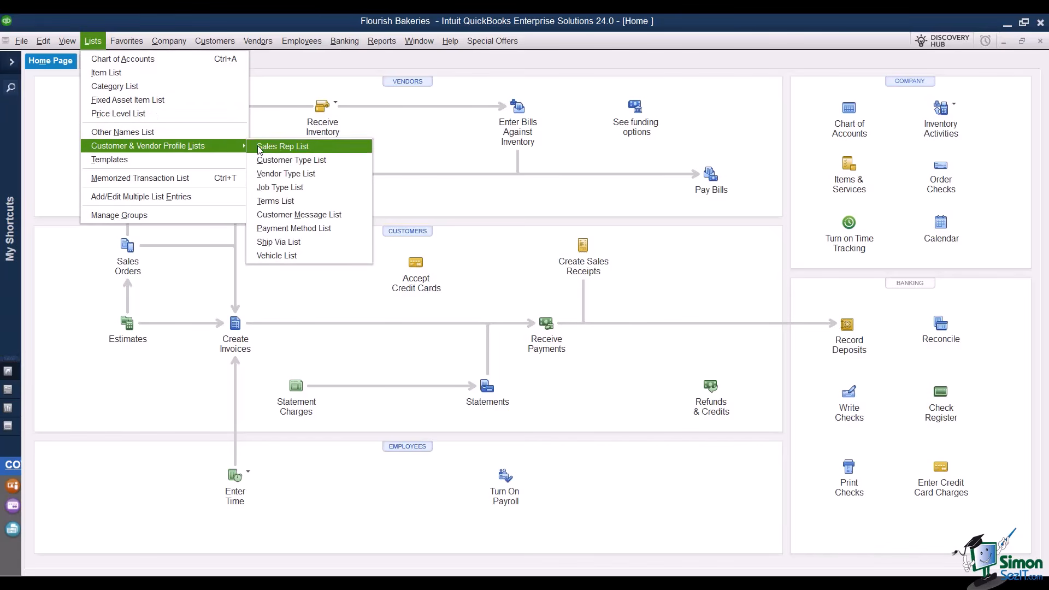
left_click(314, 256)
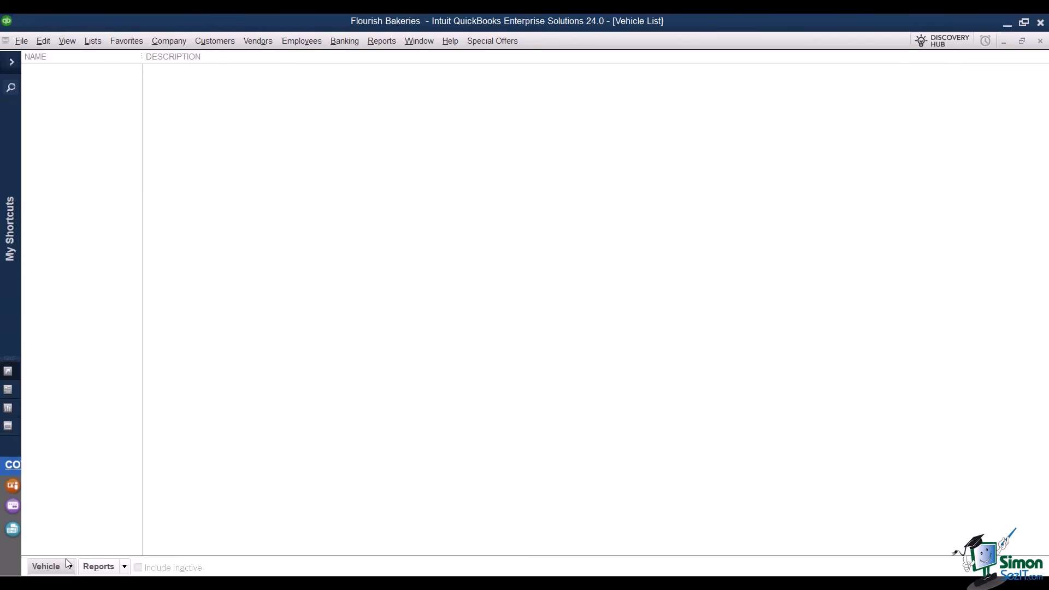
Enter new vehicle AB-100 with the description 'Delivery VAn'.
left_click(47, 566)
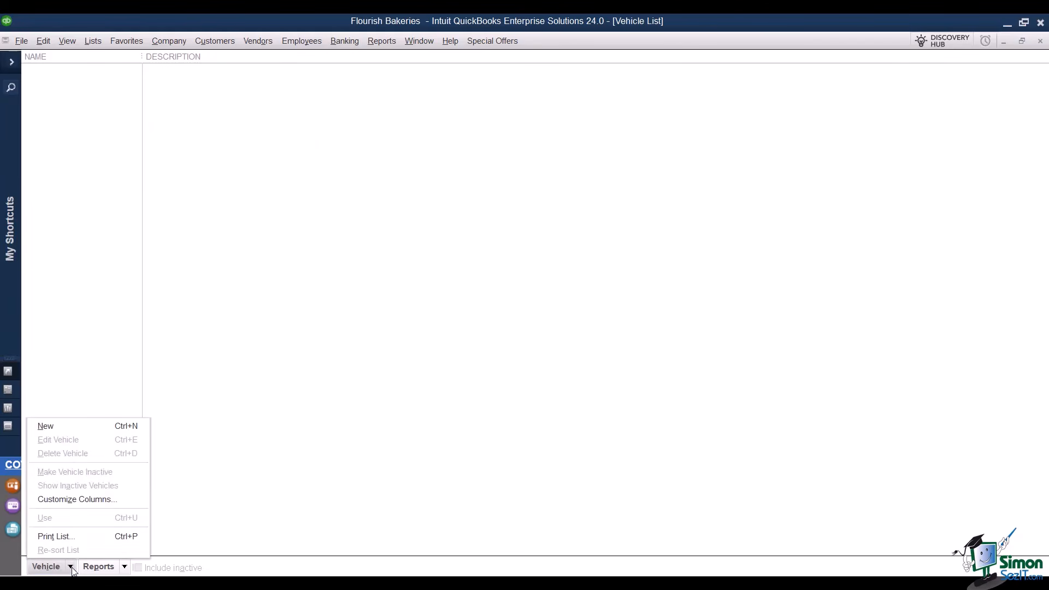
left_click(77, 433)
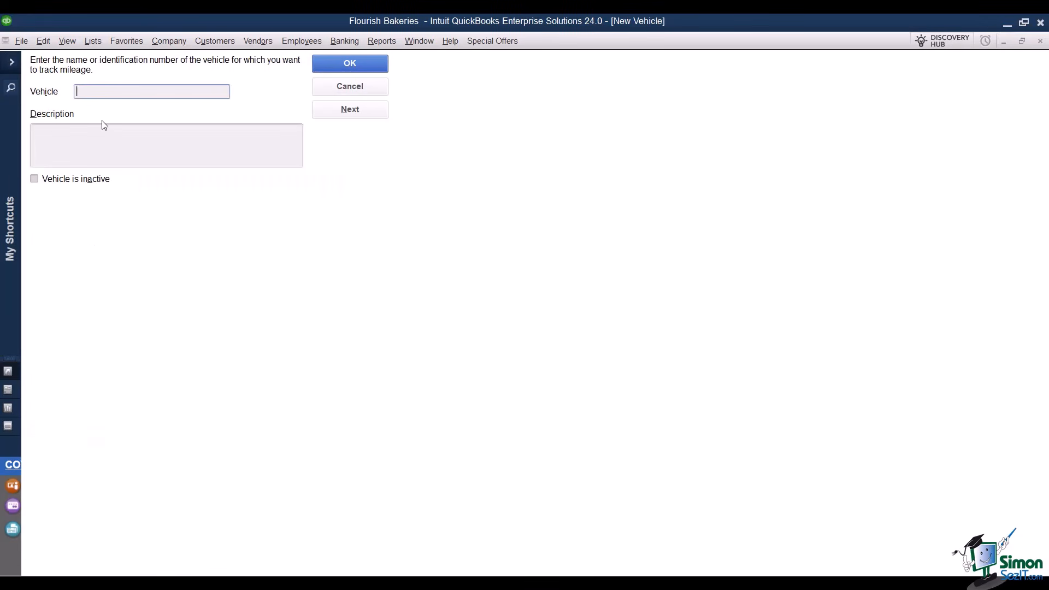
type("AB-100")
left_click(94, 140)
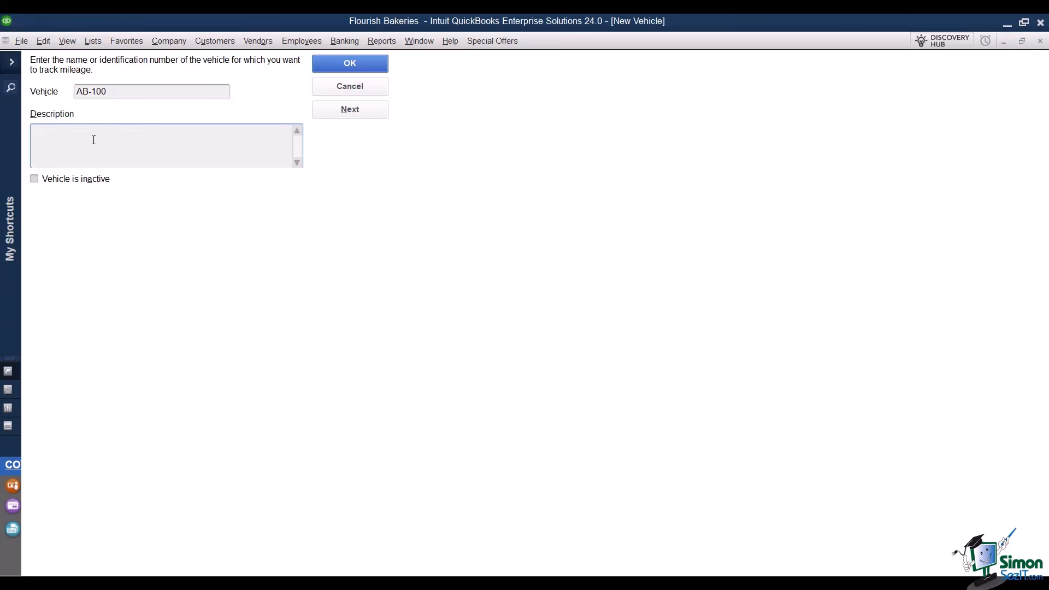
type("Delivery VAn")
Save vehicle AB-100, adding 'VAn' to the dictionary during the spelling check.
left_click(358, 63)
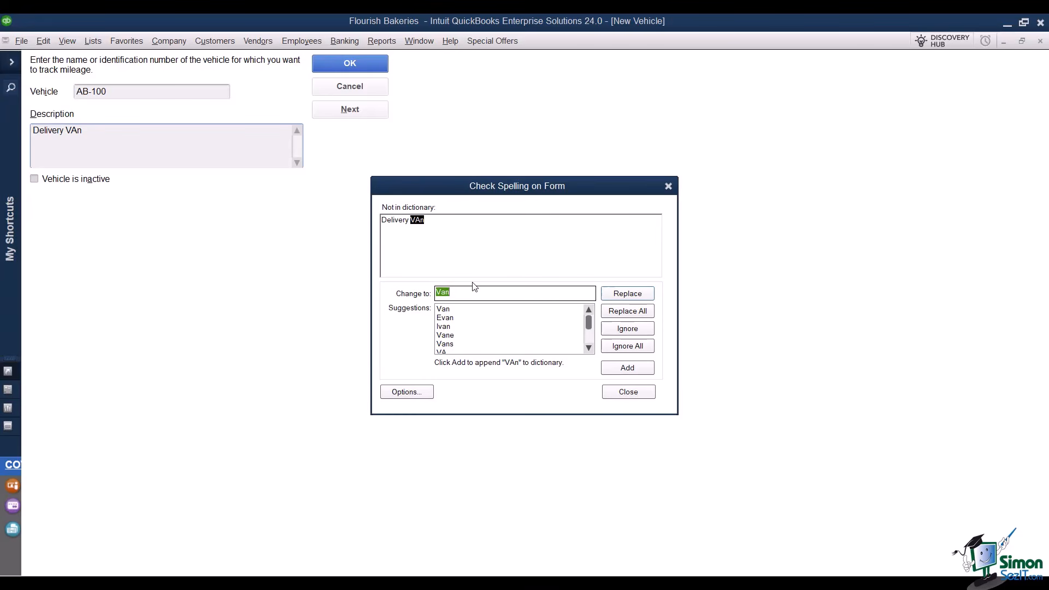
left_click(444, 311)
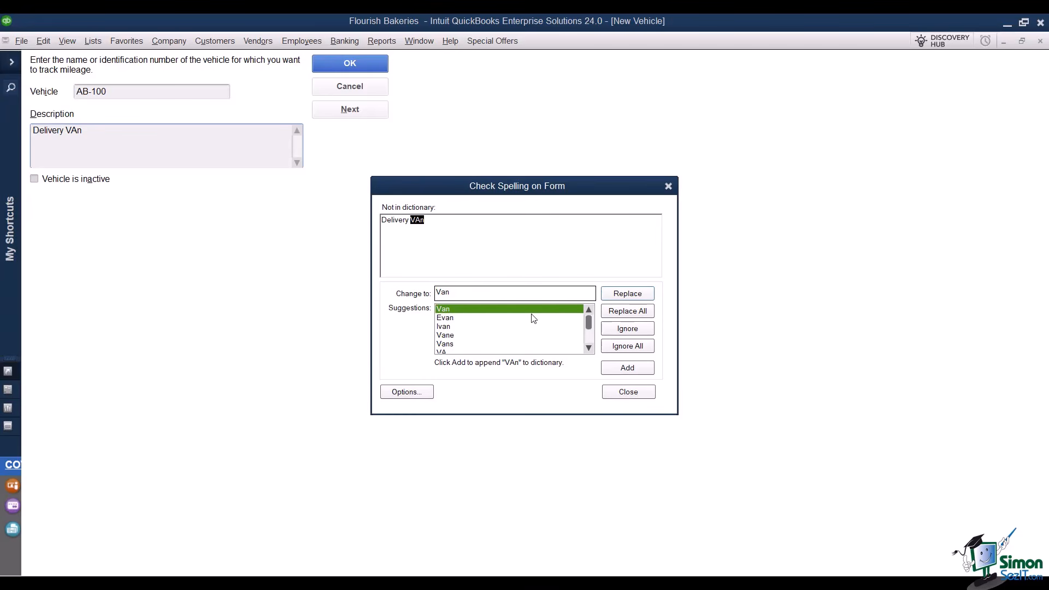
left_click(625, 374)
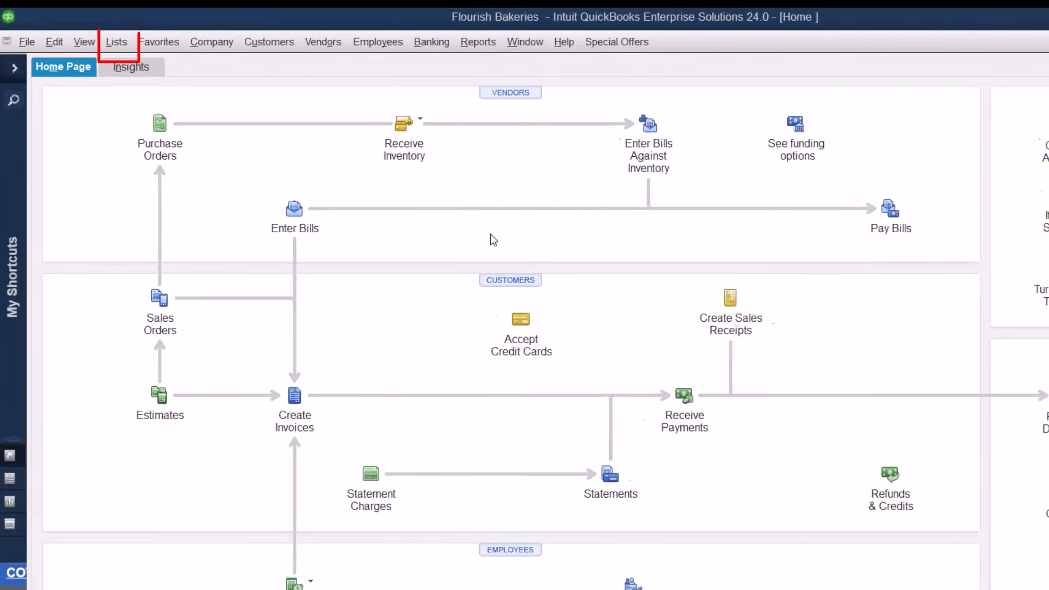
Open the Customer Message List under Customer & Vendor Profile Lists.
left_click(152, 47)
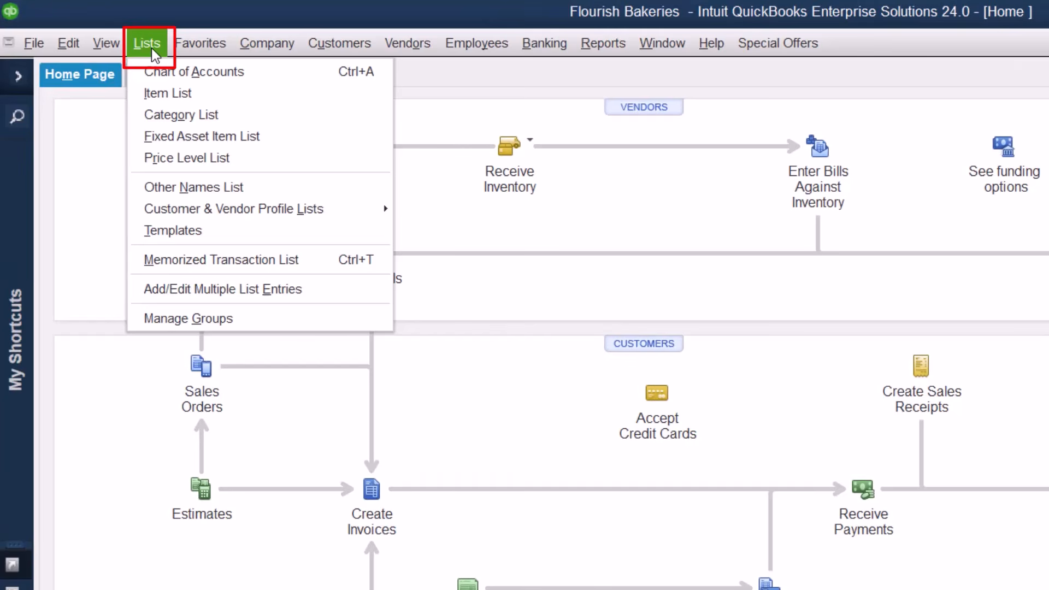
mouse_move(345, 208)
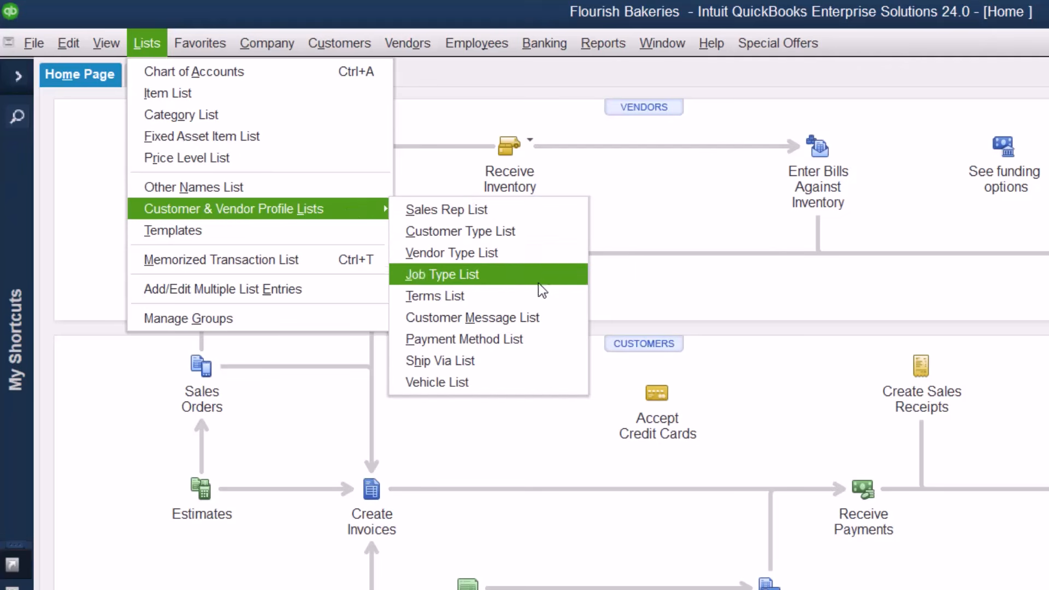
left_click(472, 318)
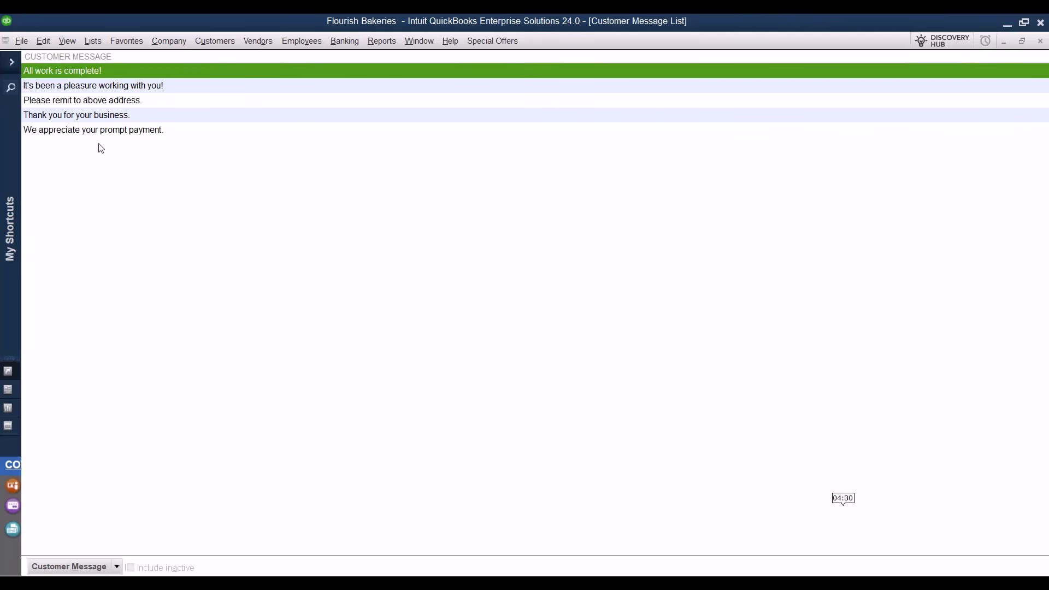
Start a new customer message, then discard it and close the Customer Message List.
left_click(116, 567)
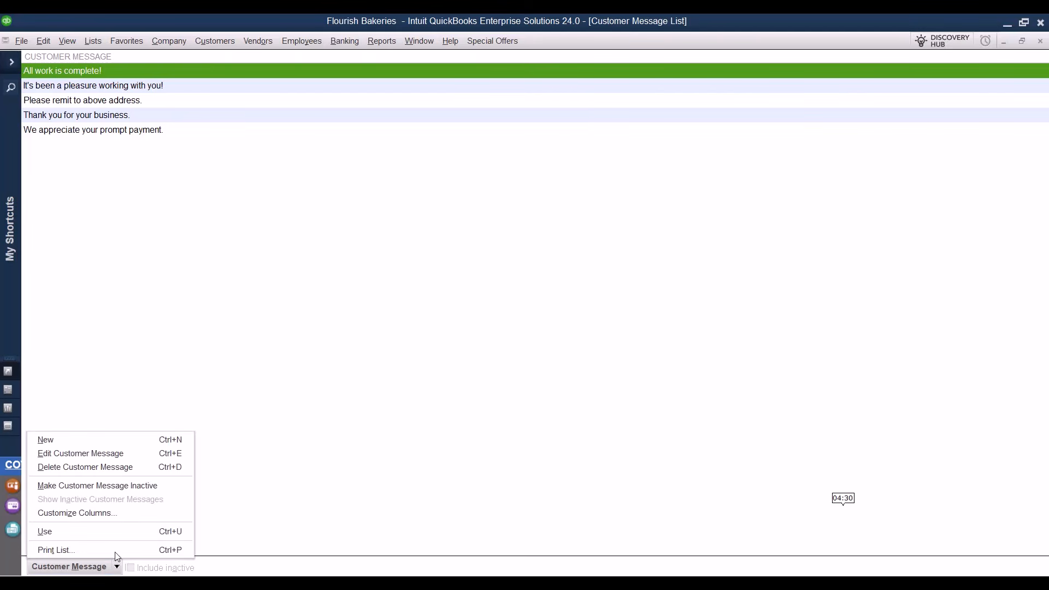
left_click(78, 438)
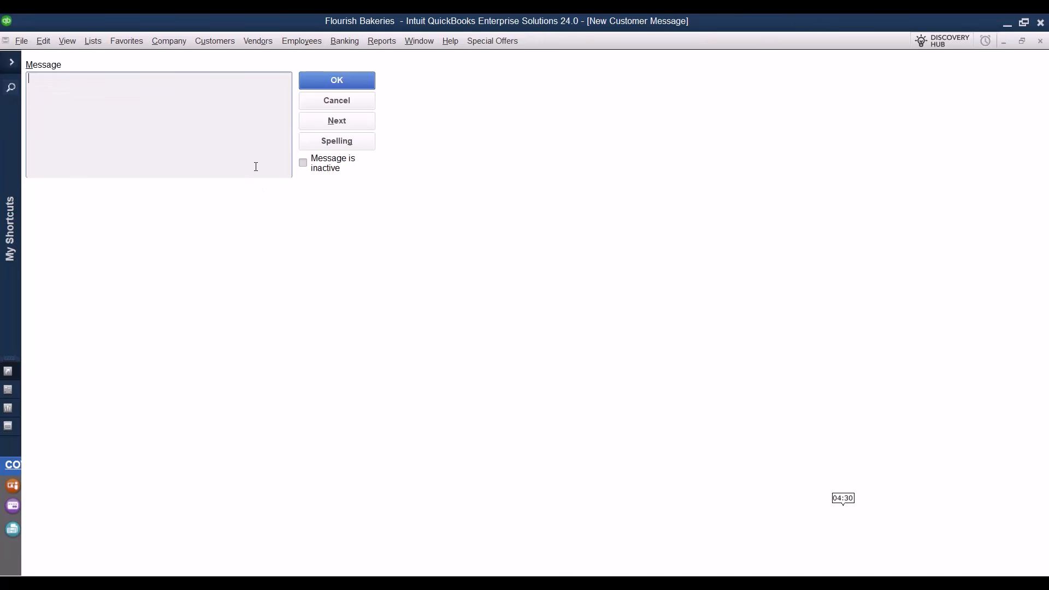
left_click(1040, 42)
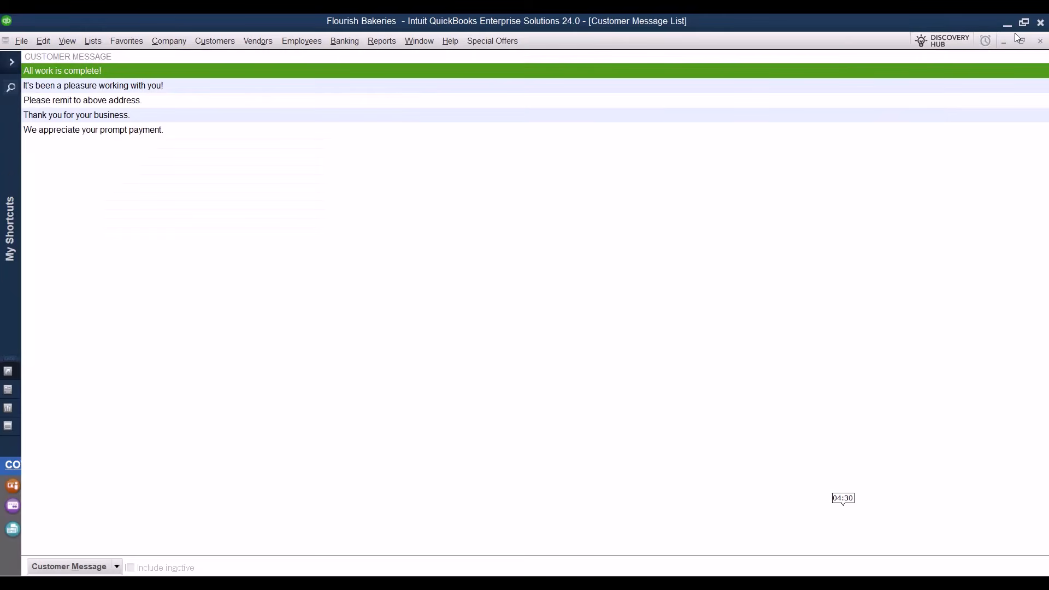
left_click(1041, 43)
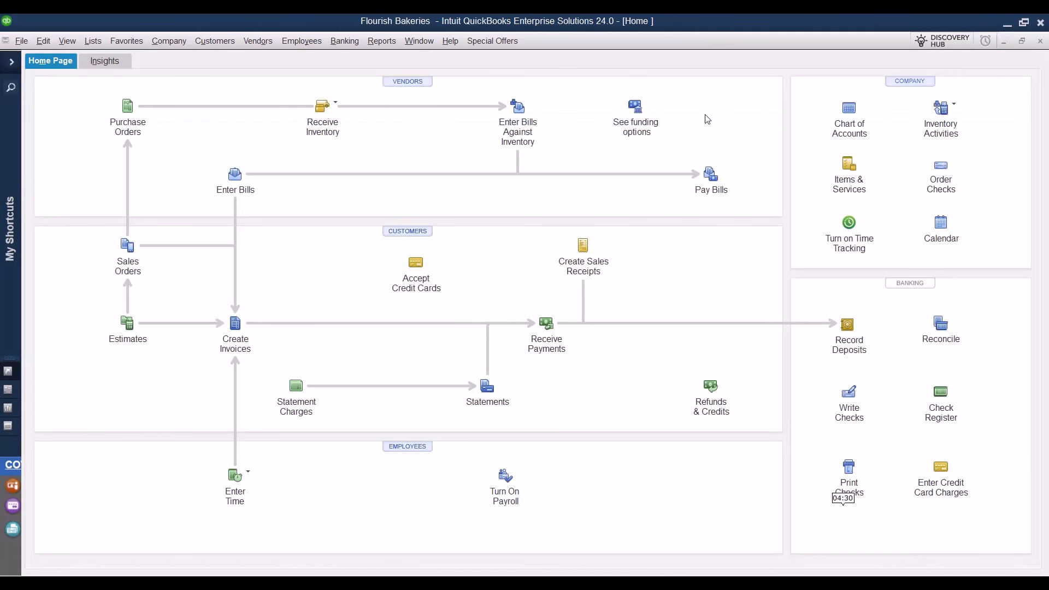
Open the Customer Type List under Customer & Vendor Profile Lists.
left_click(94, 42)
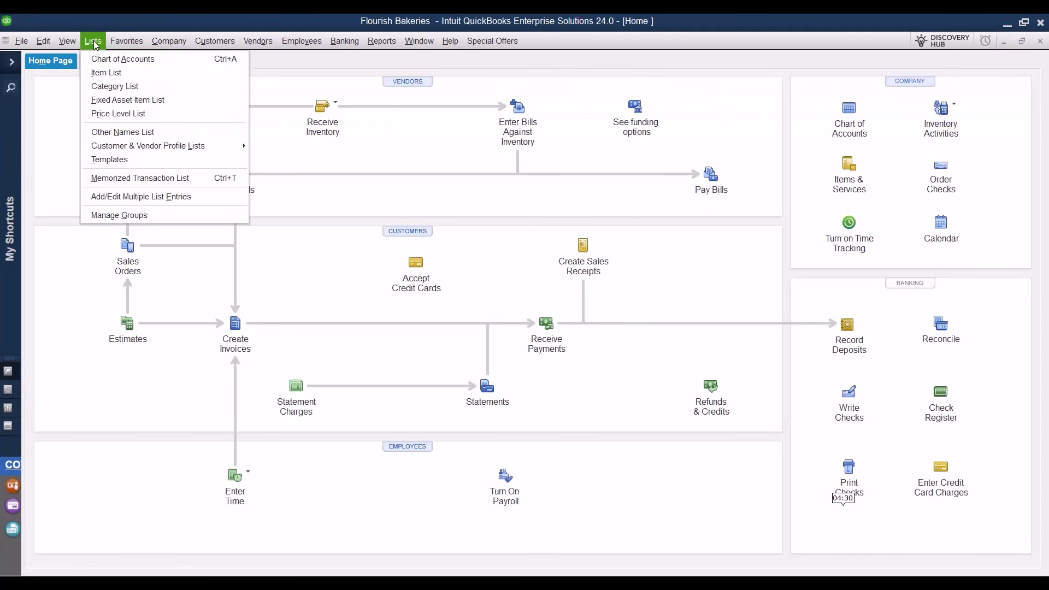
mouse_move(219, 146)
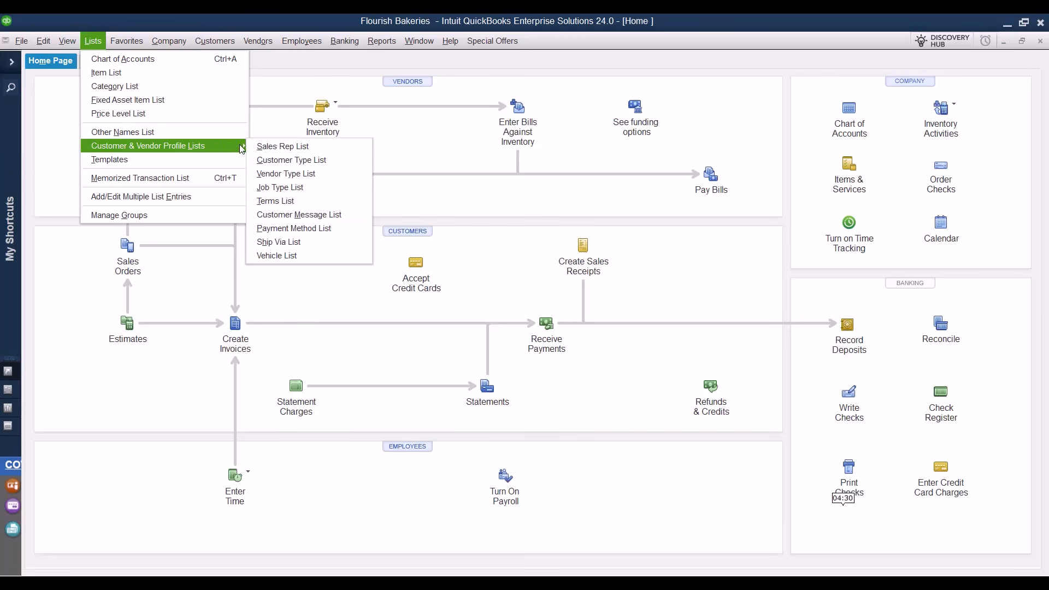
left_click(348, 160)
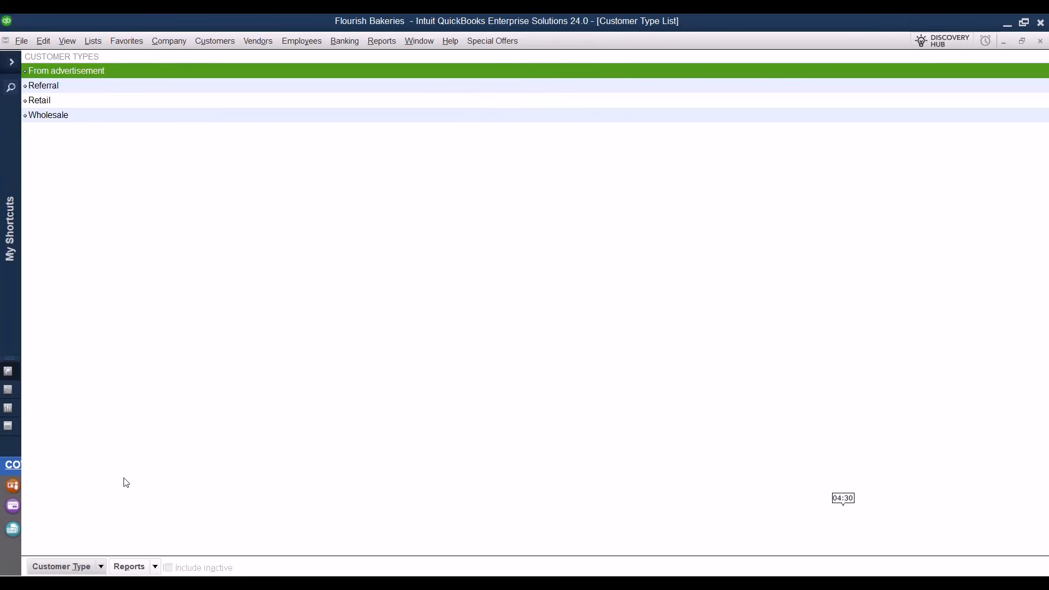
Add a customer type named Residential Users and close the Customer Type List.
key("ctrl+n")
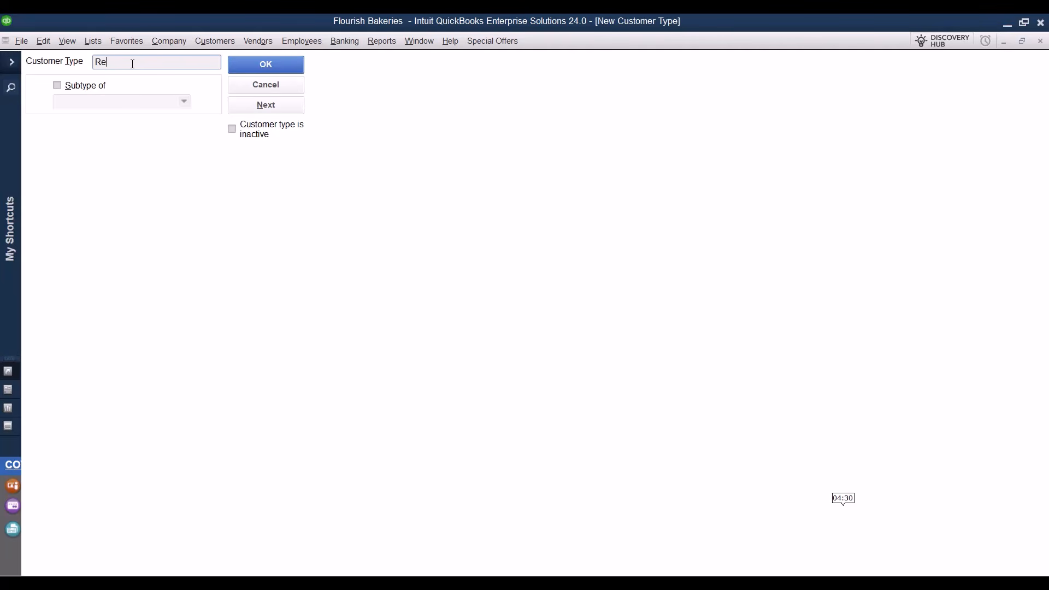
left_click(257, 72)
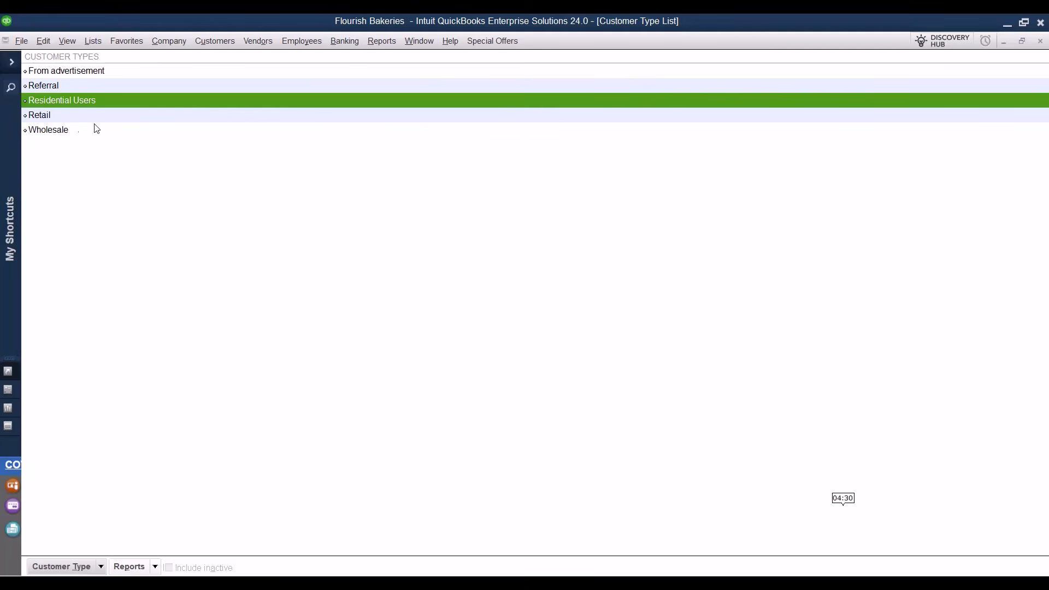
left_click(1041, 41)
Open the Payment Method List and look through its Payment Method actions menu.
left_click(100, 40)
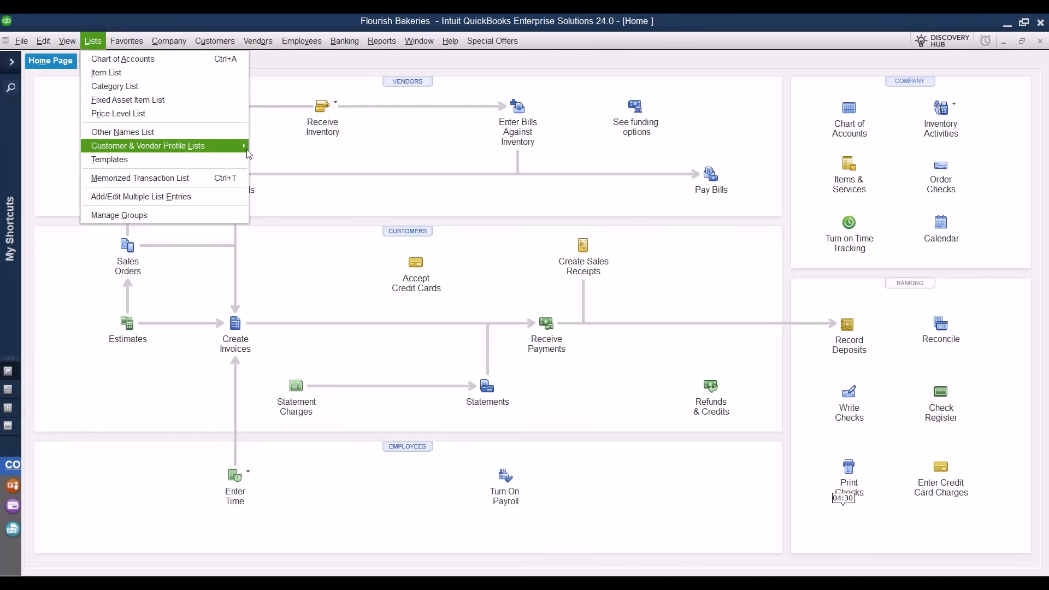
mouse_move(235, 147)
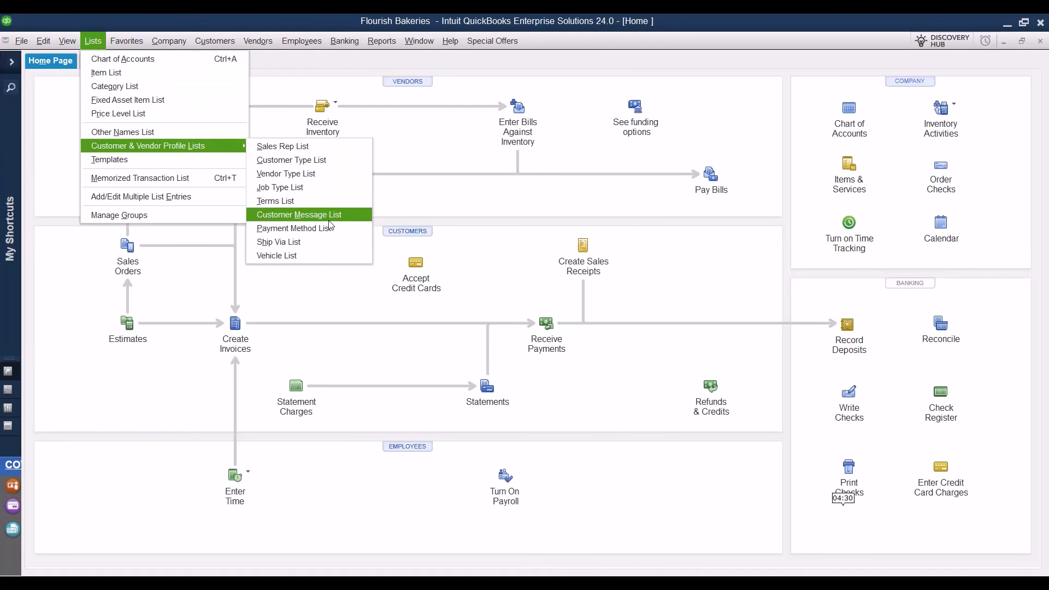
left_click(306, 228)
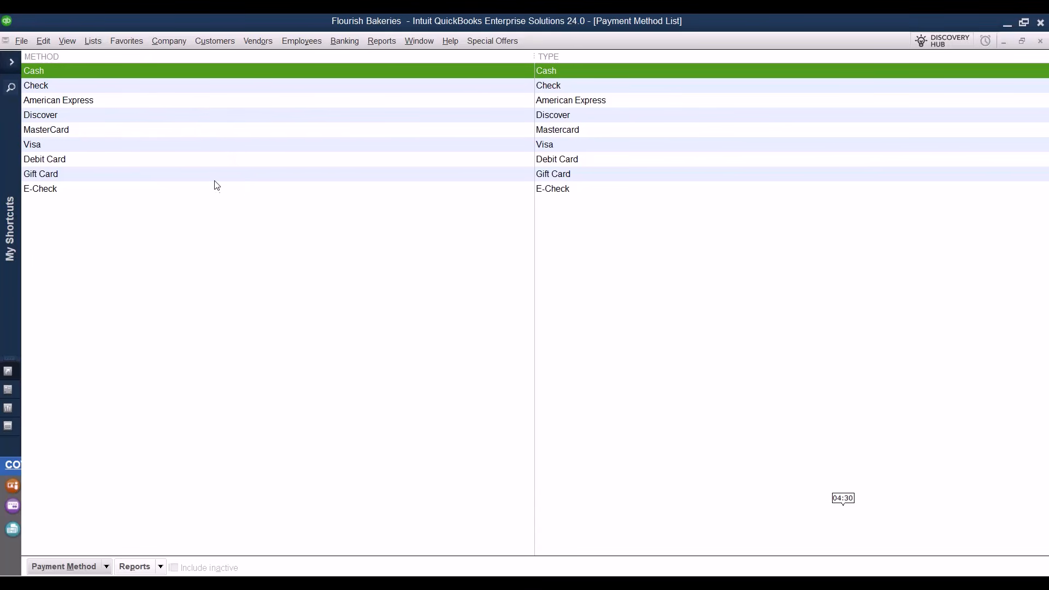
left_click(107, 566)
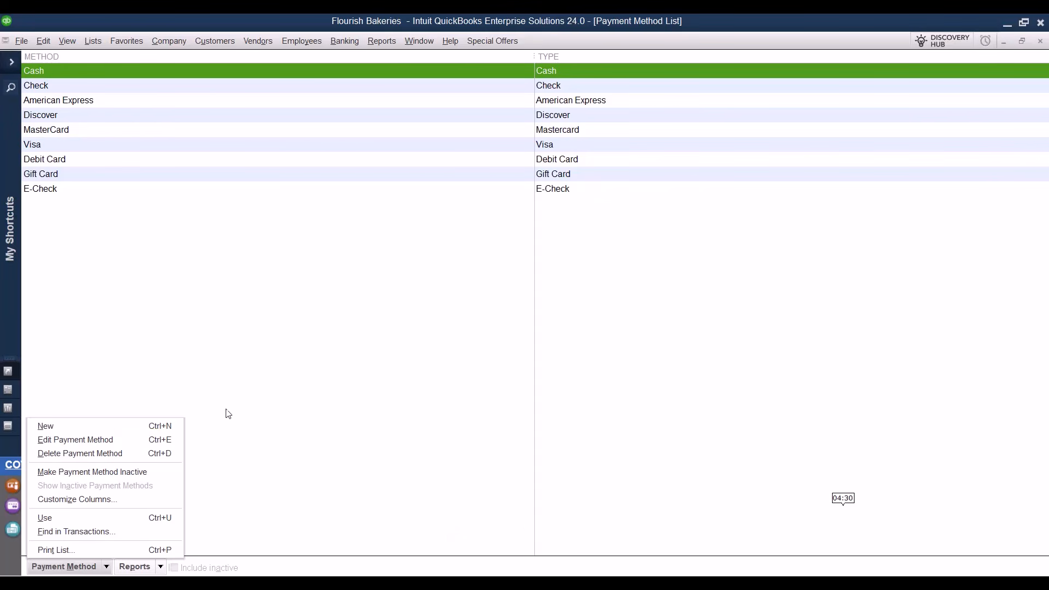
left_click(285, 395)
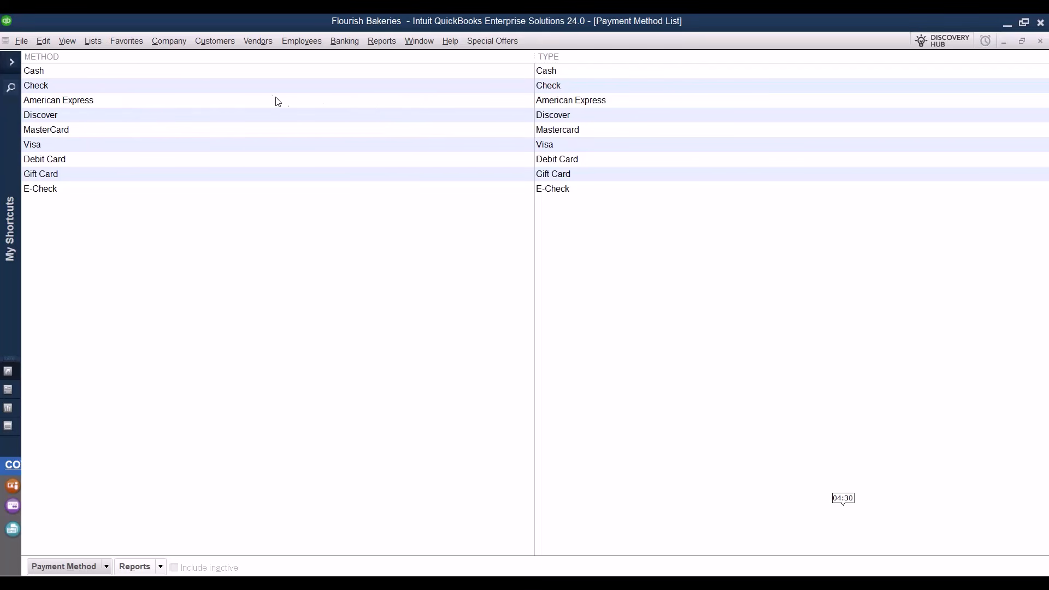
Make American Express inactive, show inactive methods, reactivate it, and close the list.
right_click(123, 104)
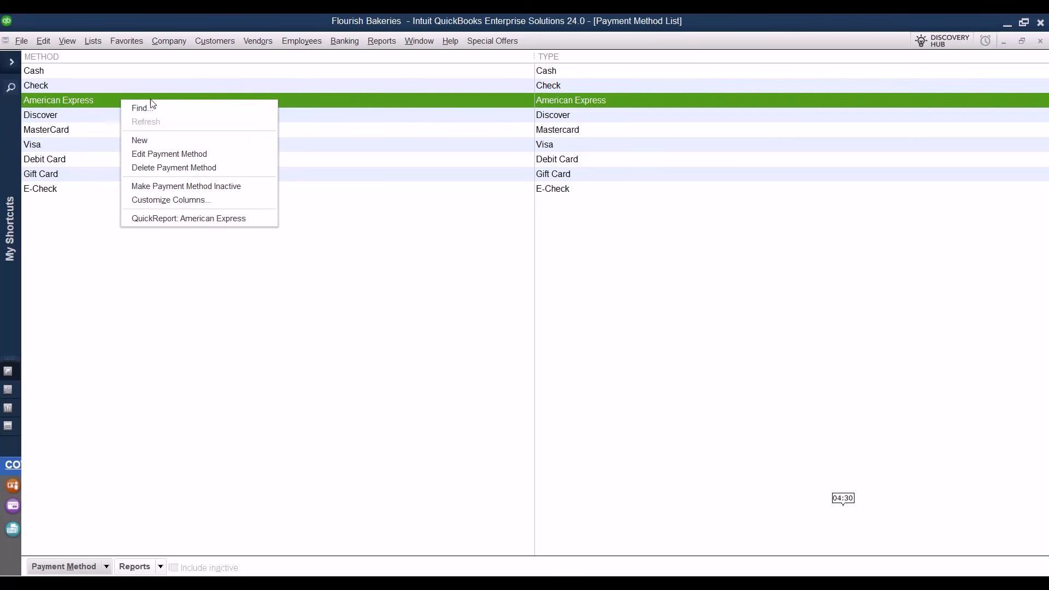
left_click(256, 189)
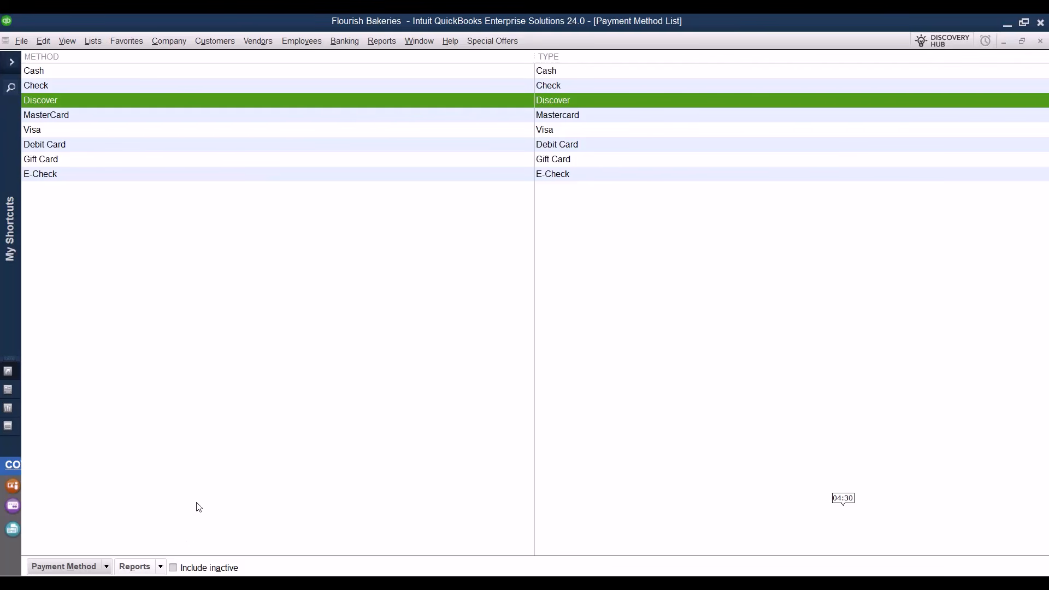
left_click(174, 568)
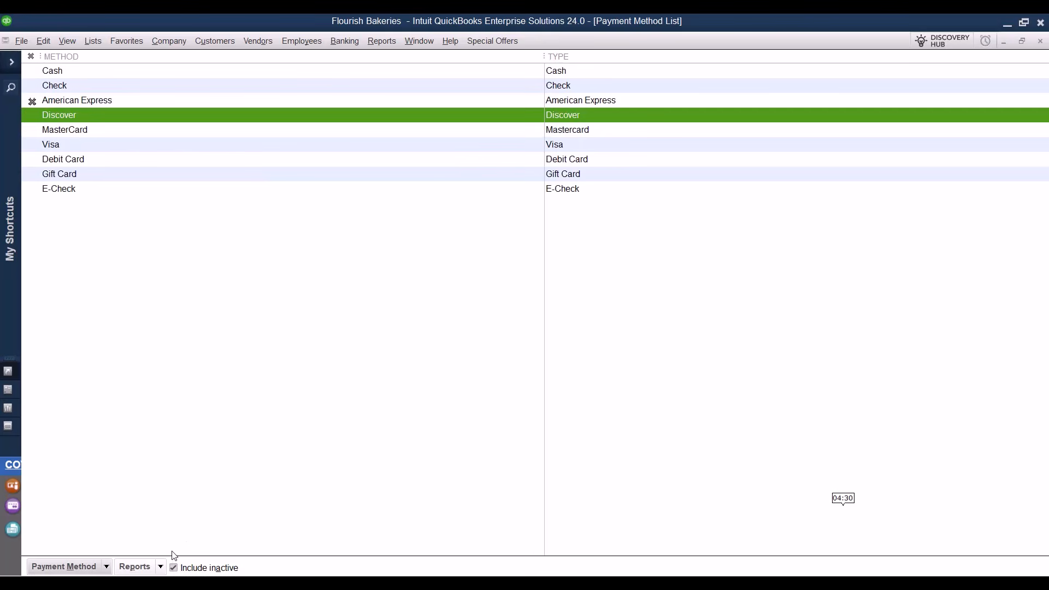
right_click(172, 102)
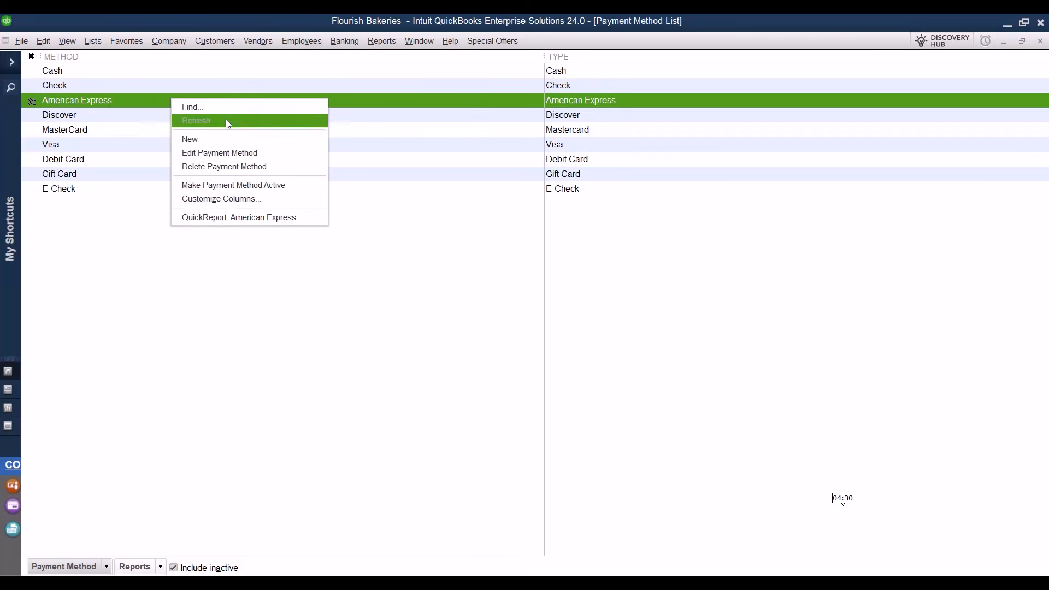
left_click(290, 187)
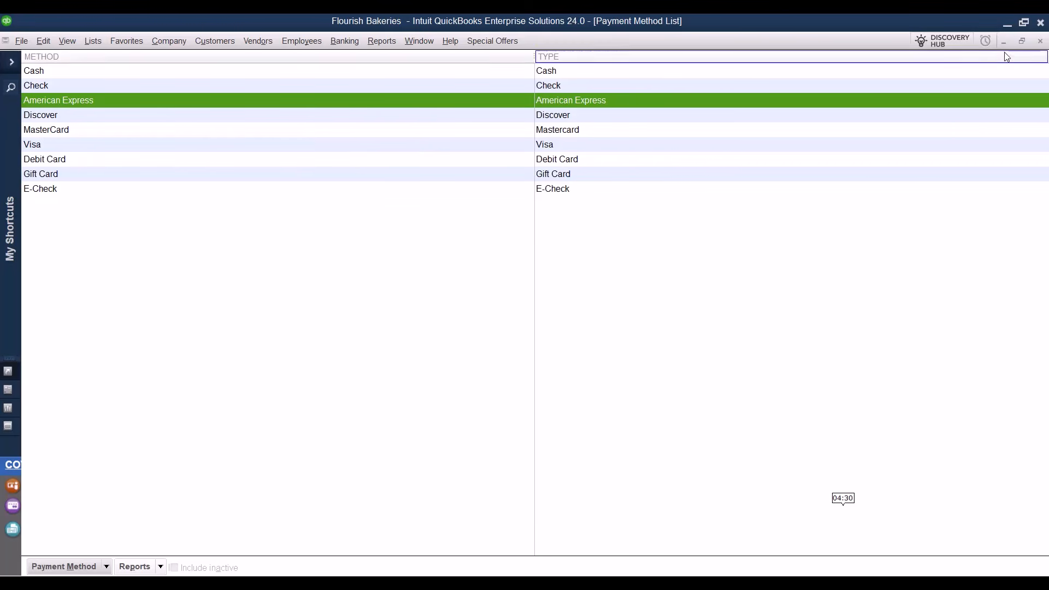
left_click(1042, 42)
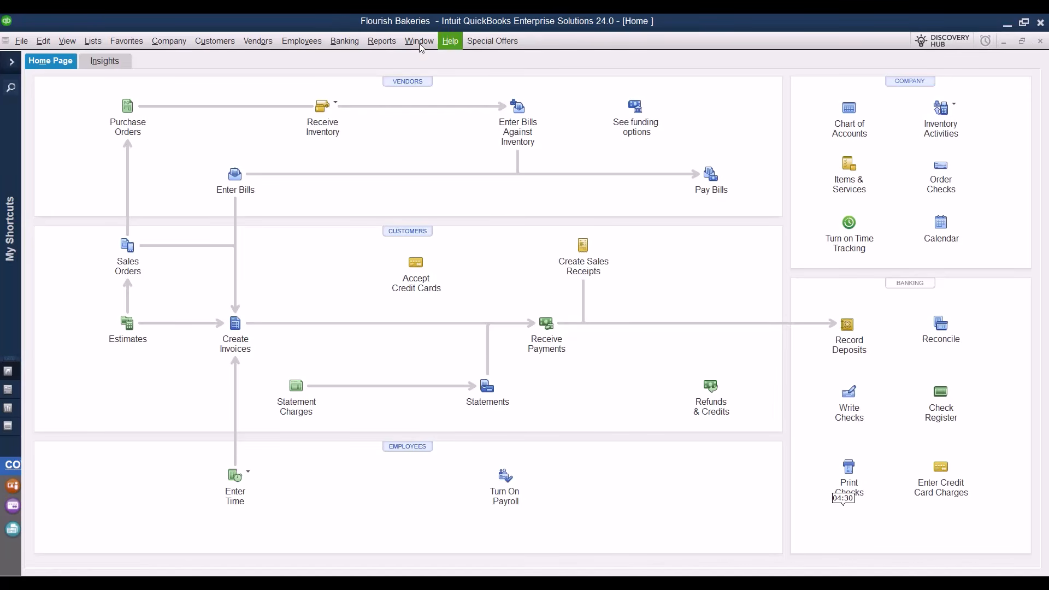
left_click(93, 41)
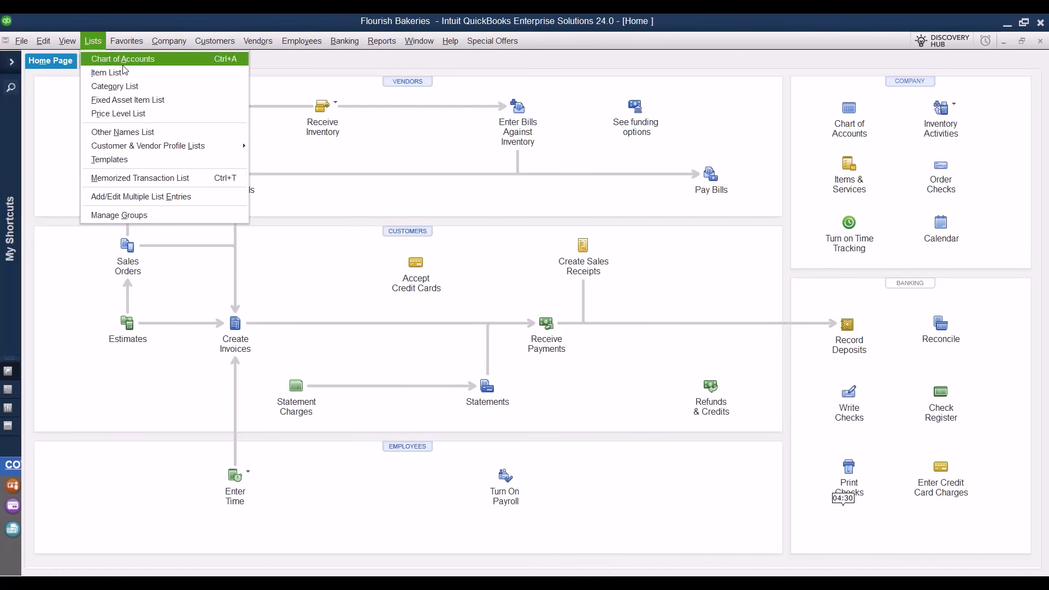
mouse_move(213, 146)
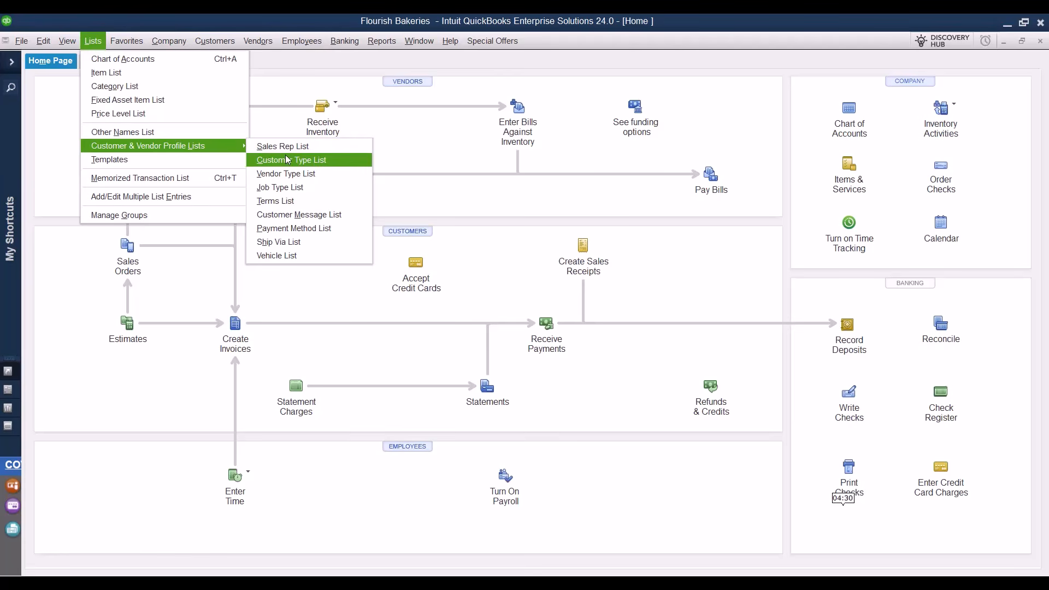
left_click(328, 201)
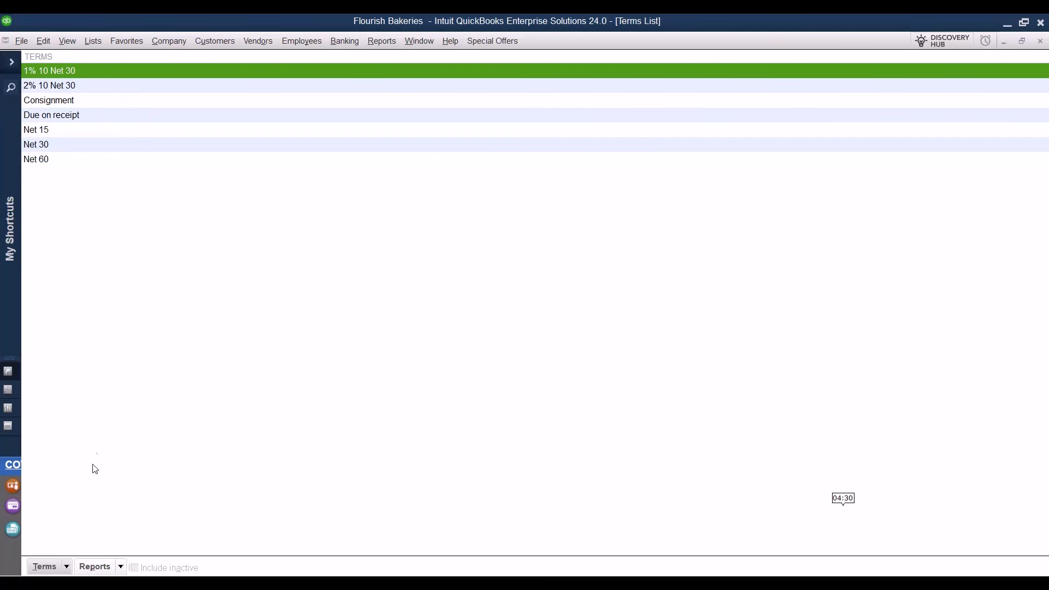
left_click(67, 565)
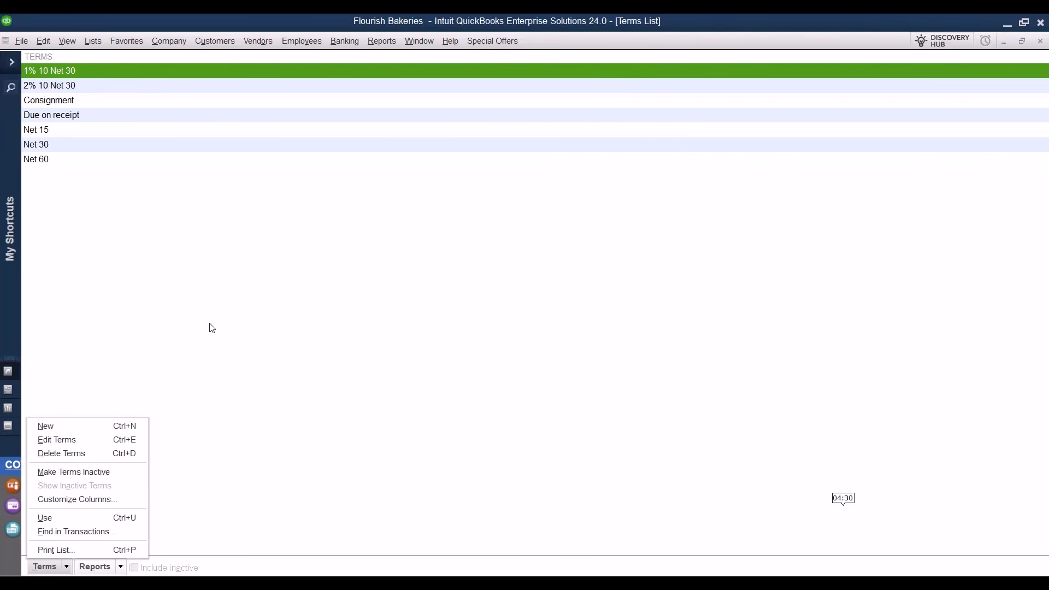
left_click(255, 300)
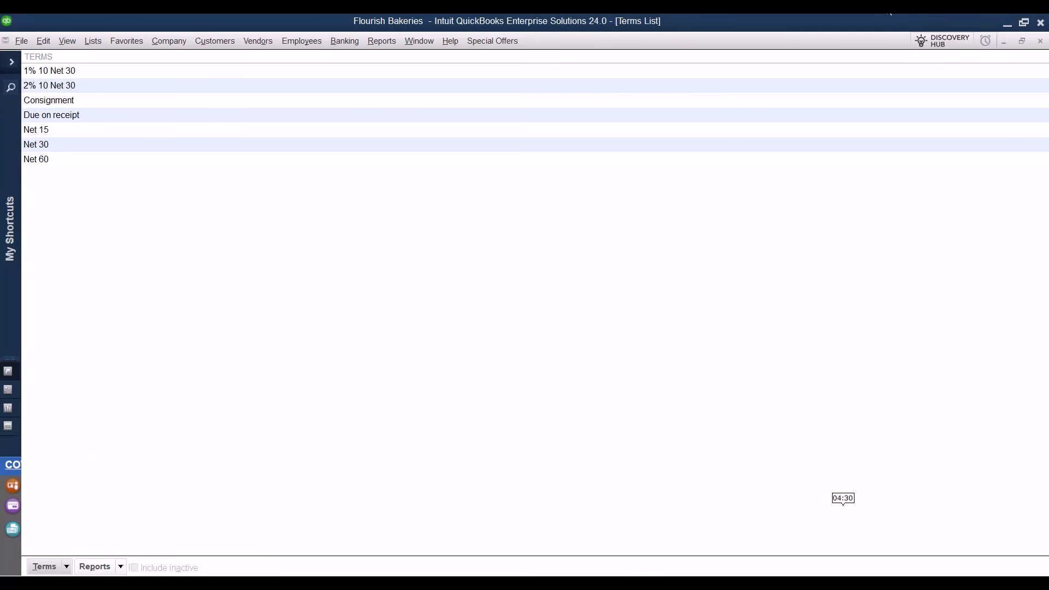
left_click(1041, 42)
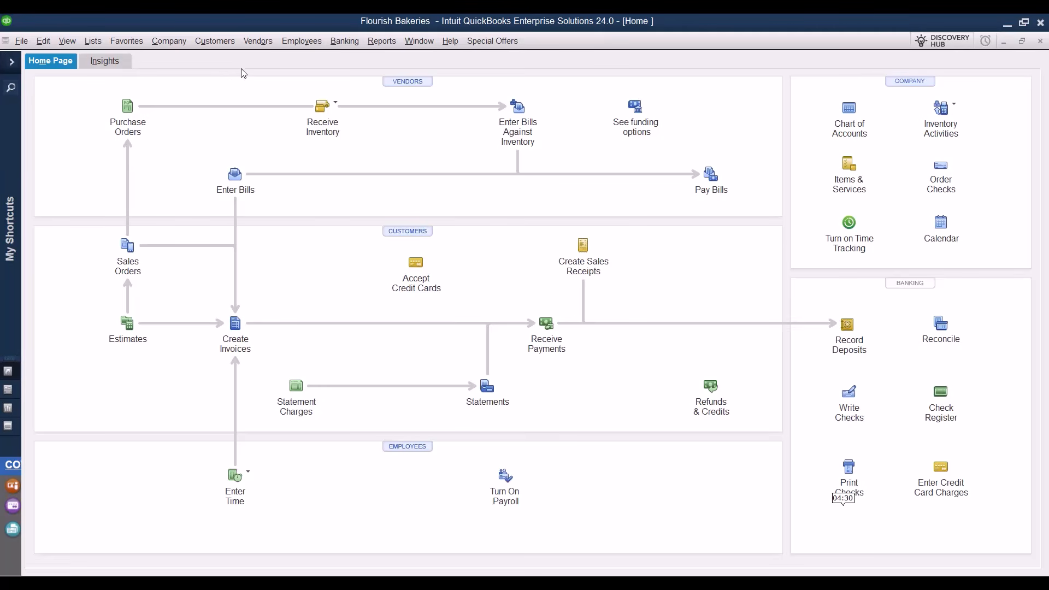
Open the Vendor Type List from the Lists menu.
left_click(91, 42)
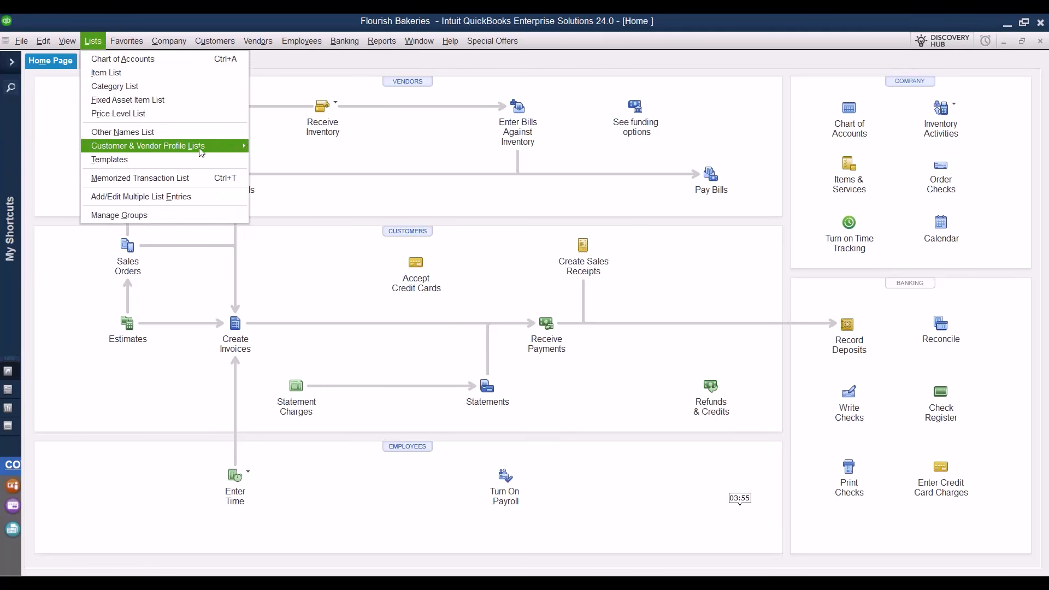
mouse_move(201, 151)
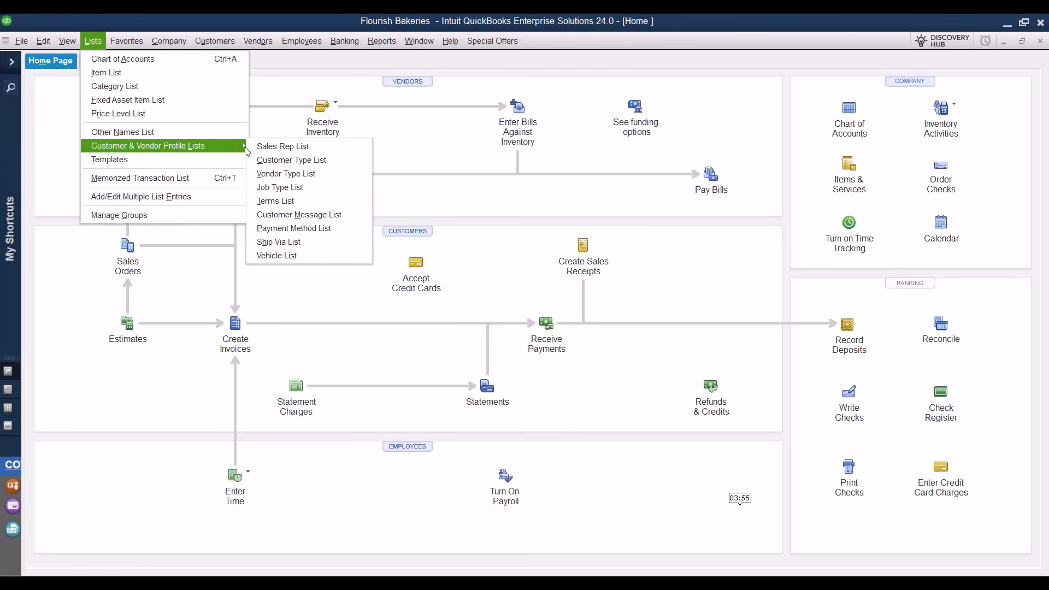
left_click(339, 179)
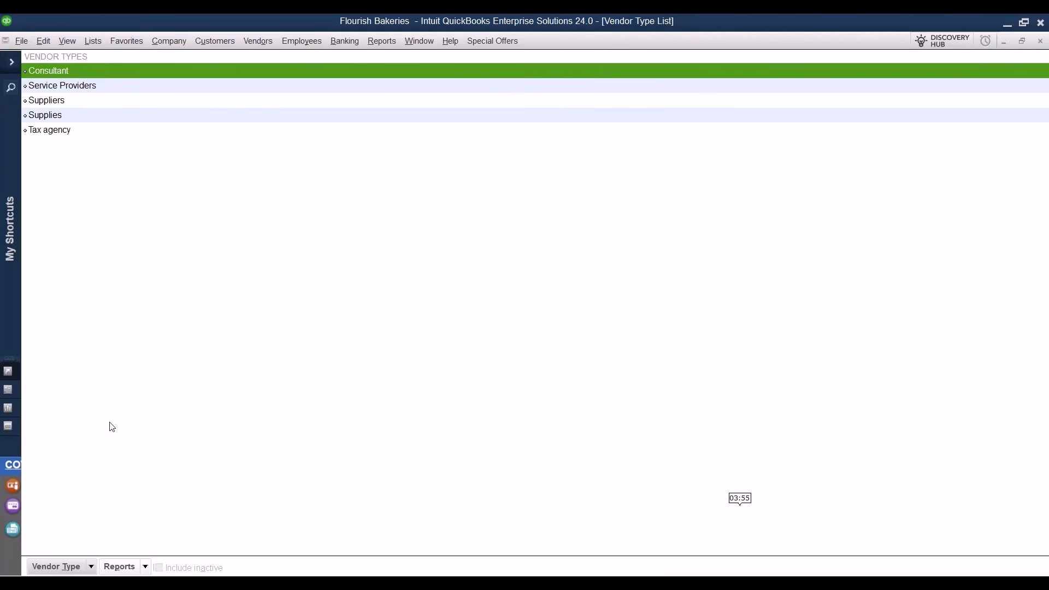
Add vendor type Business Operations with Office supplies as its subtype, then close the list.
left_click(92, 567)
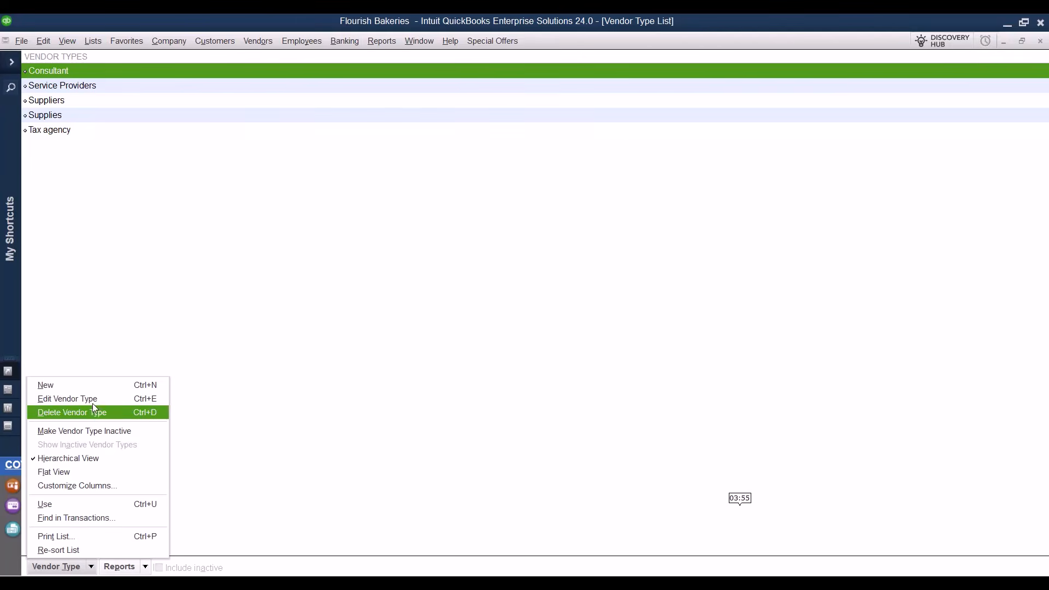
left_click(91, 387)
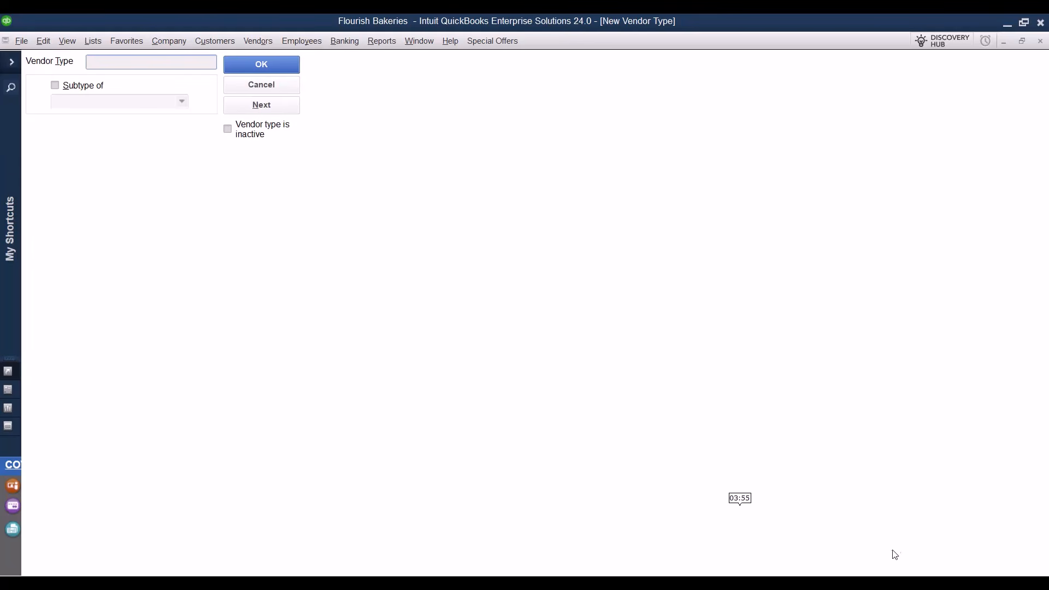
type("Business Operations")
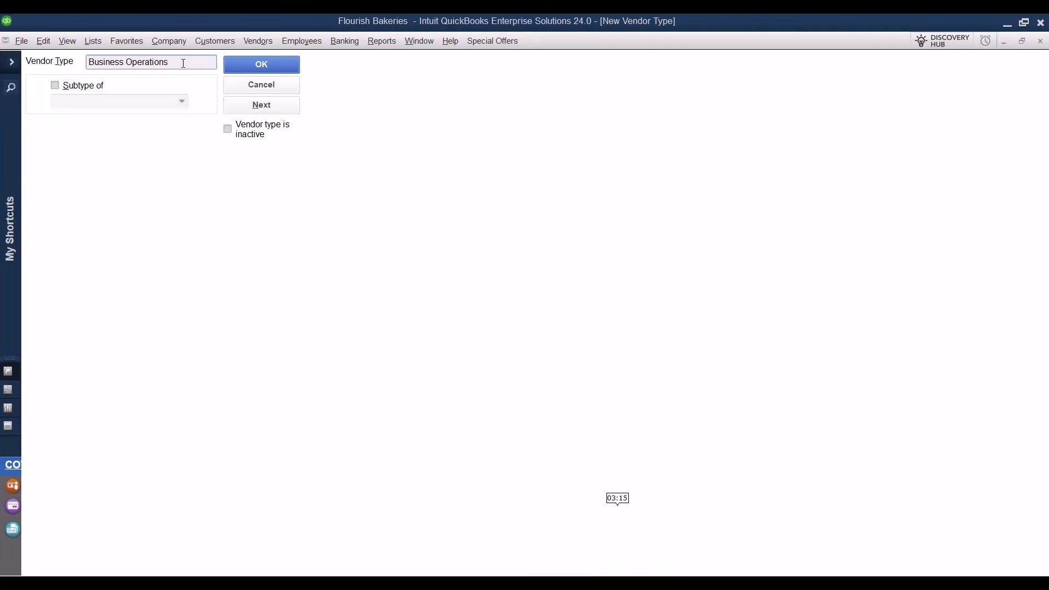
left_click(256, 106)
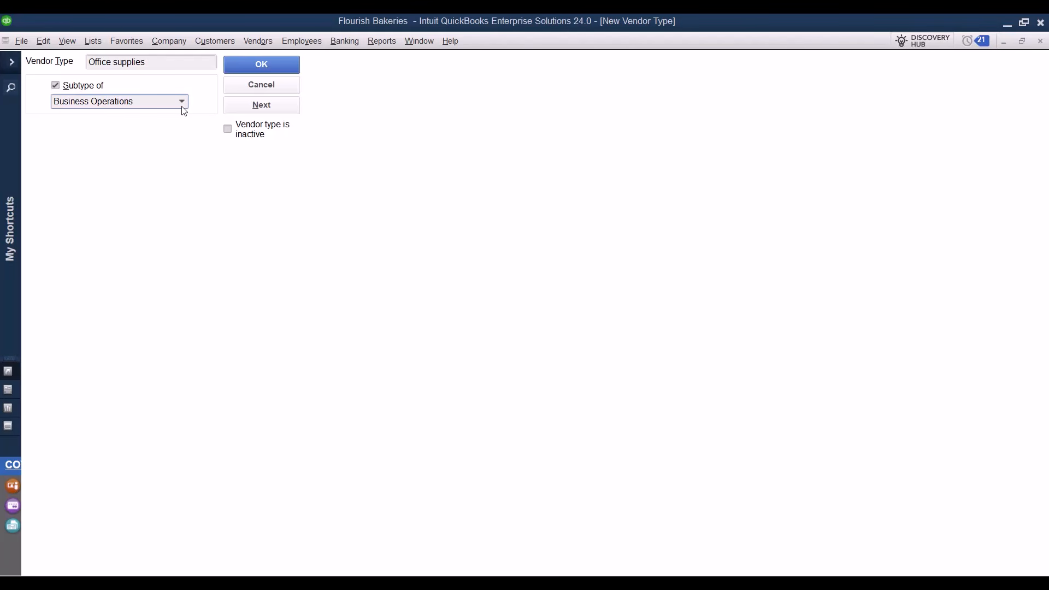
left_click(259, 71)
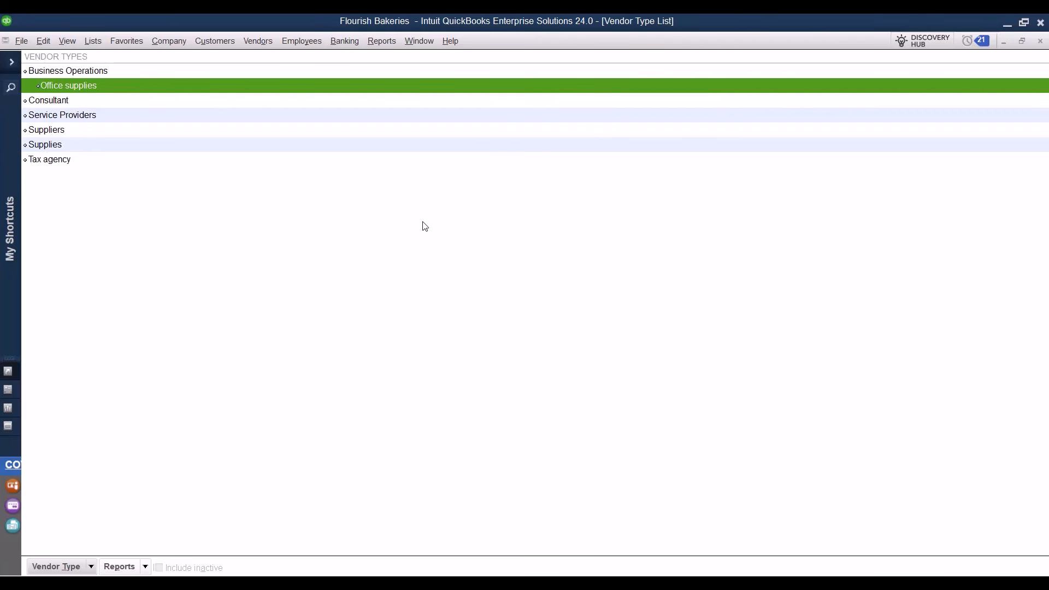
left_click(1040, 42)
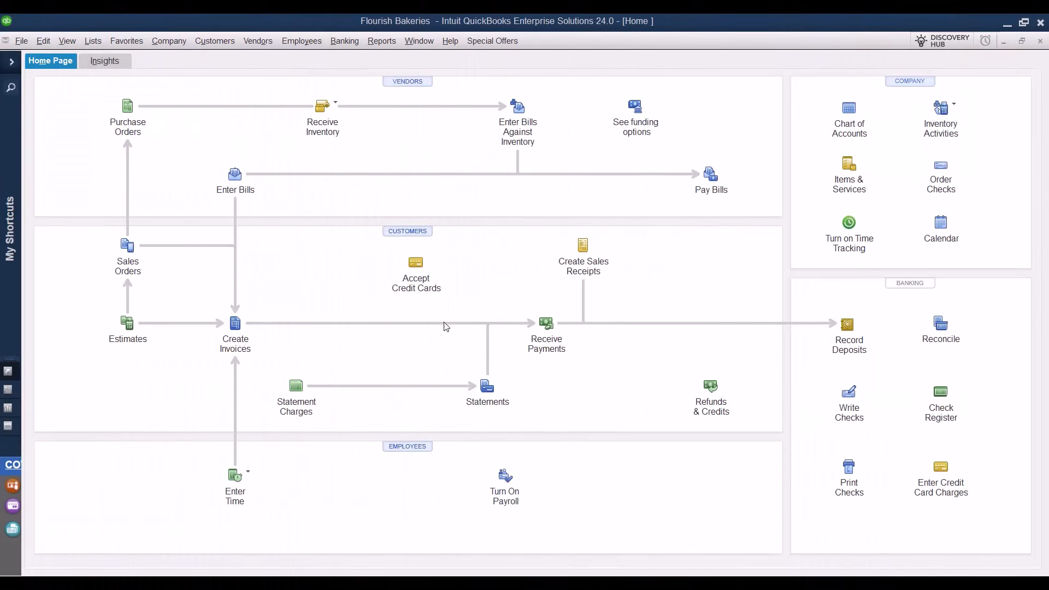
Open the Customer Center and check the Show, Filter By and Date transaction dropdowns.
left_click(424, 233)
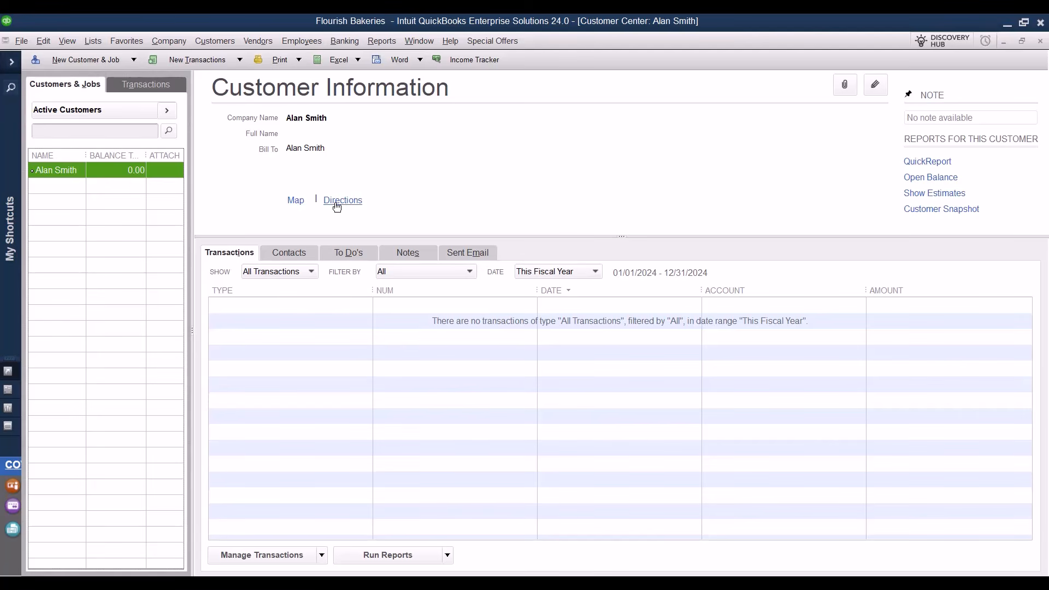
left_click(310, 272)
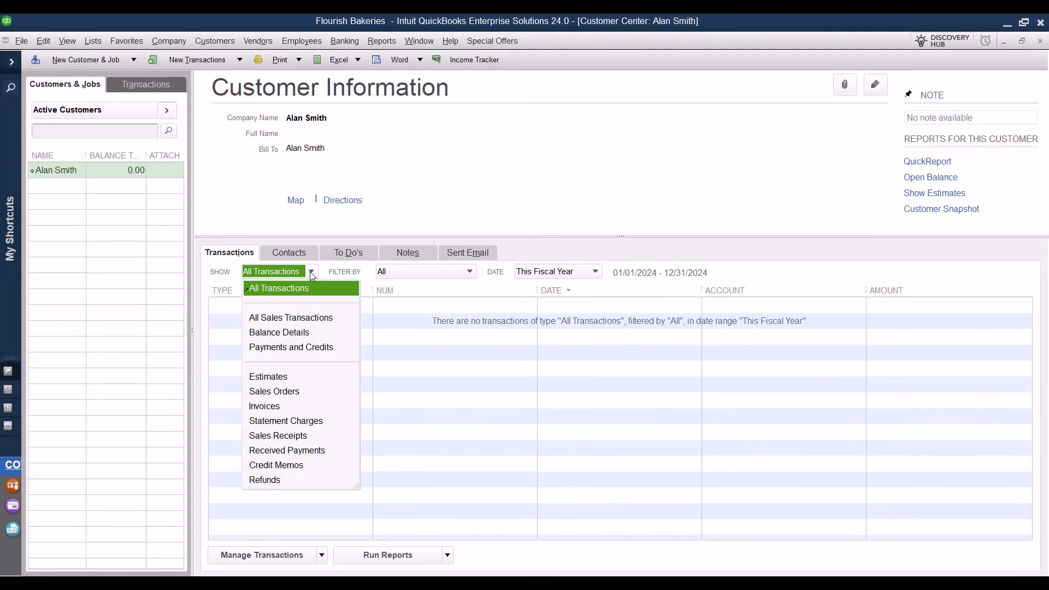
left_click(468, 272)
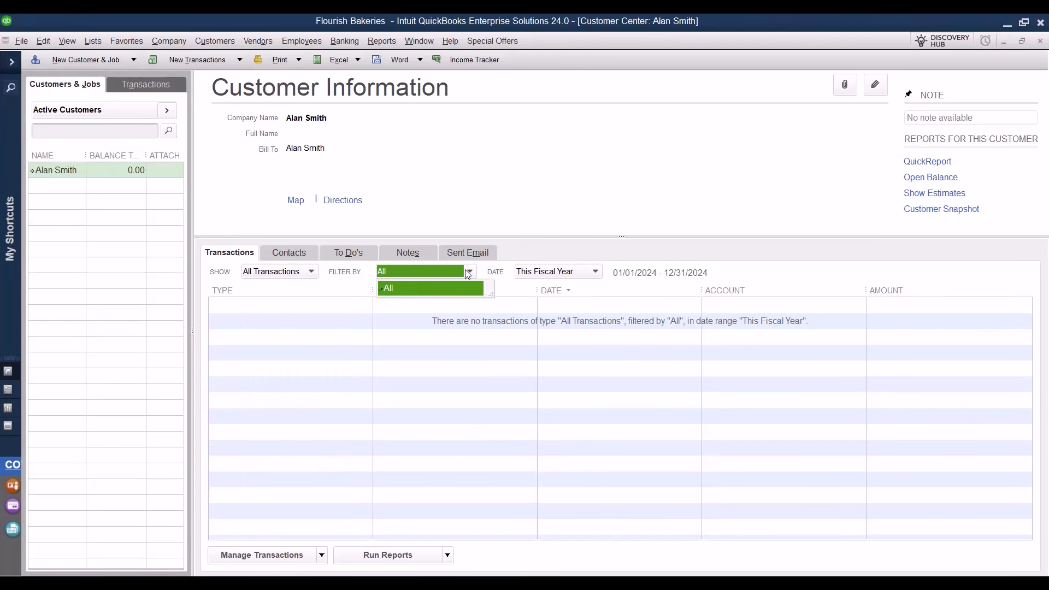
left_click(564, 273)
left_click(563, 273)
left_click(296, 271)
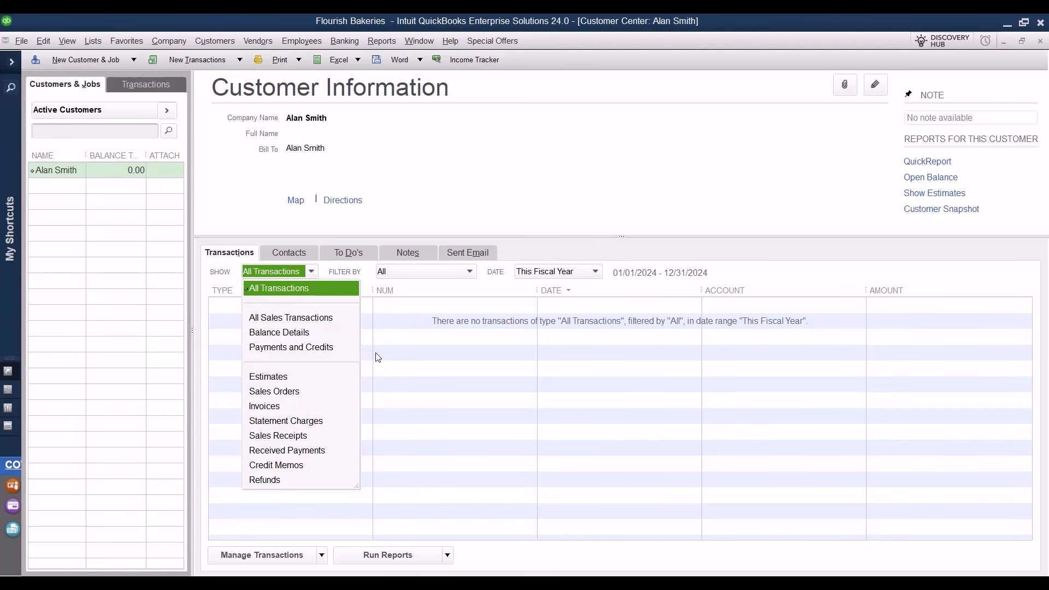
left_click(528, 208)
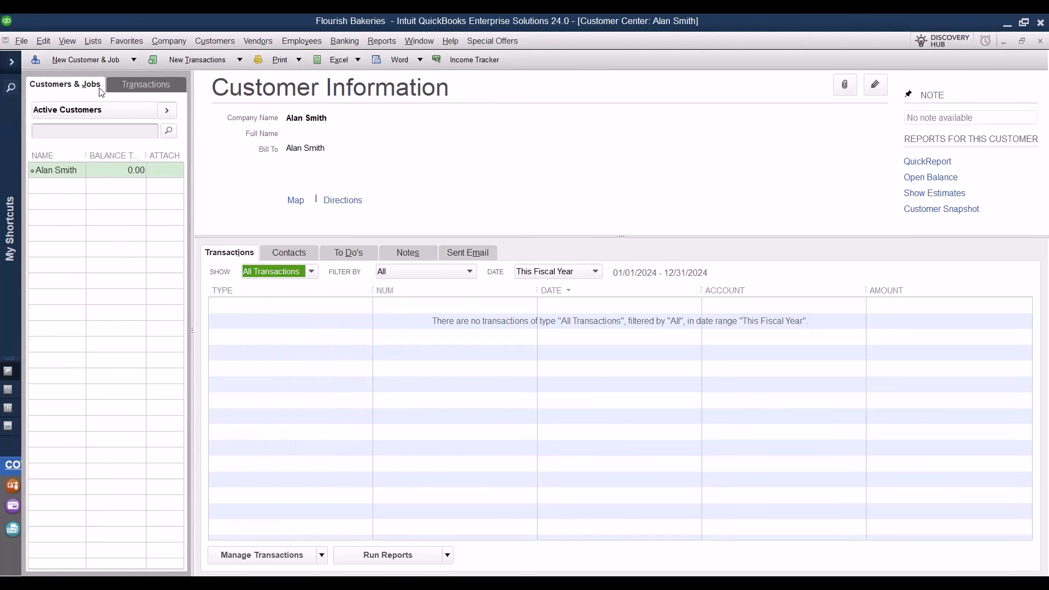
Enter a new customer with a 100.00 opening balance, copying the billing address to Ship To 1.
left_click(133, 60)
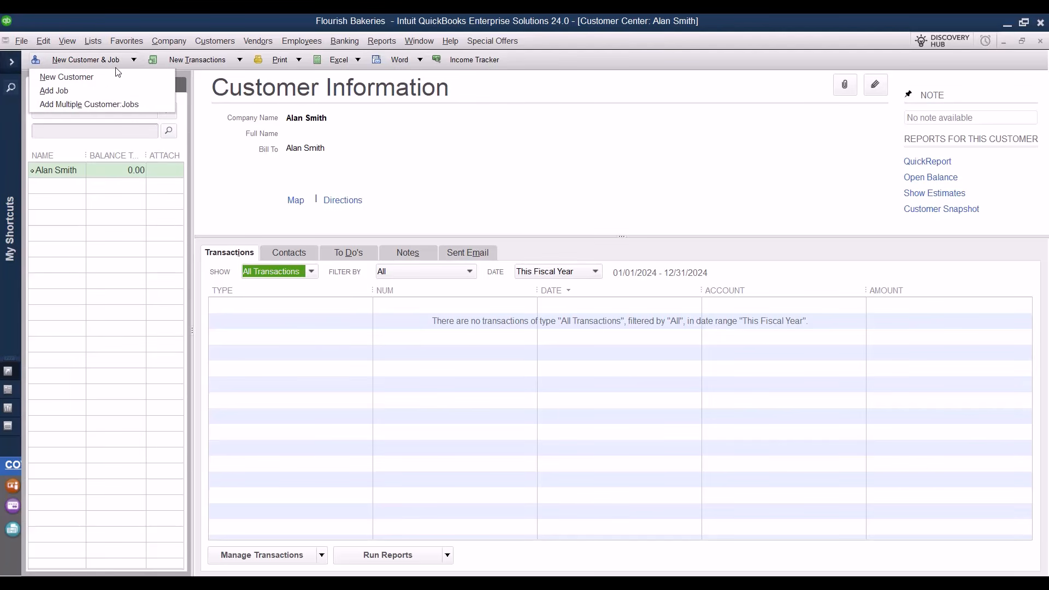
left_click(109, 83)
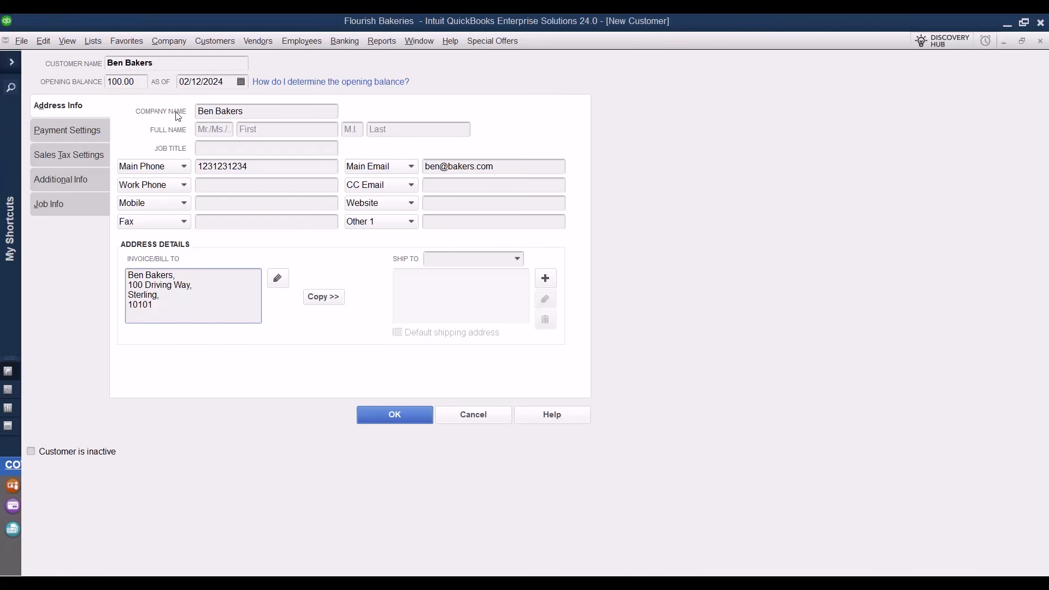
left_click(323, 297)
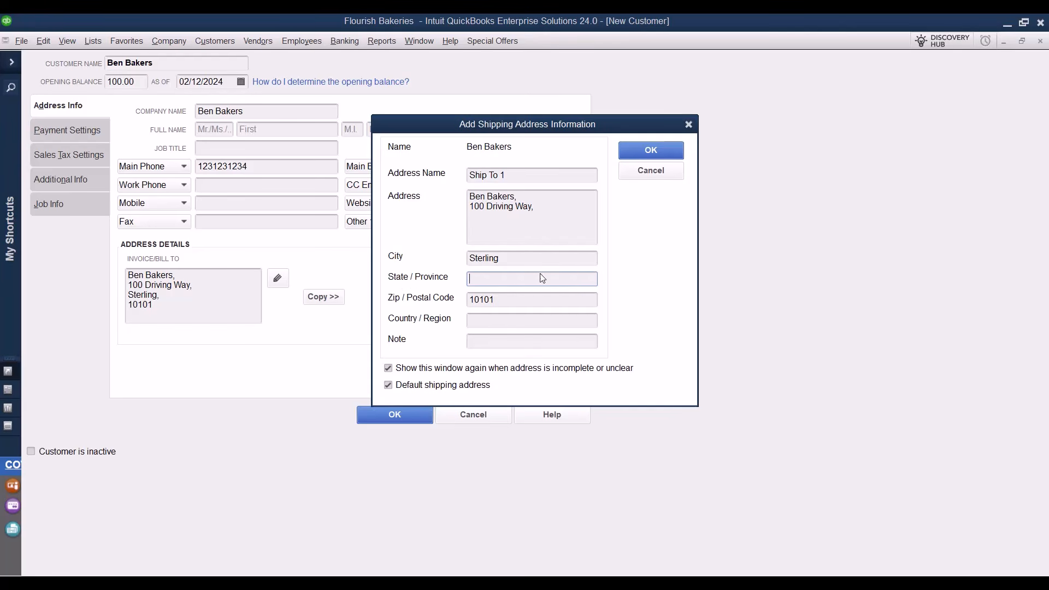
left_click(664, 147)
left_click(635, 176)
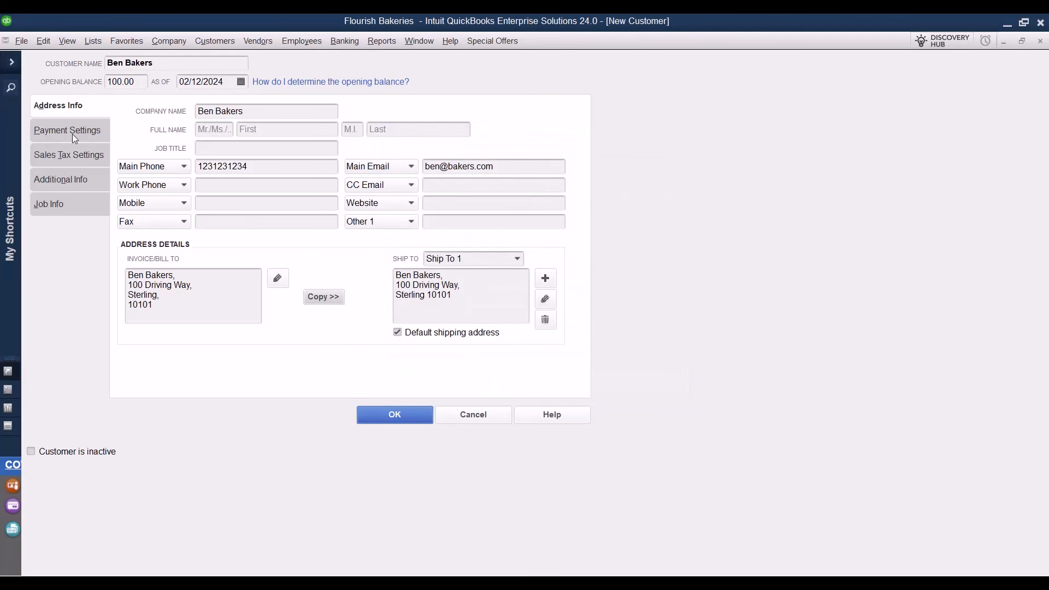
In Payment Settings, set preferred payment method to Check and payment terms to Net 15.
left_click(68, 204)
left_click(66, 107)
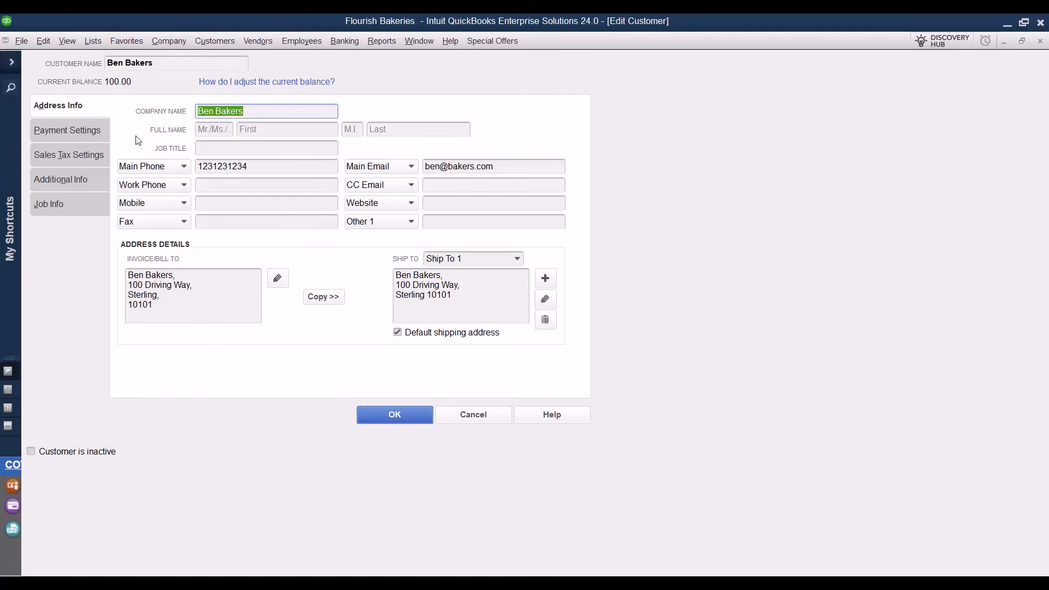
left_click(66, 135)
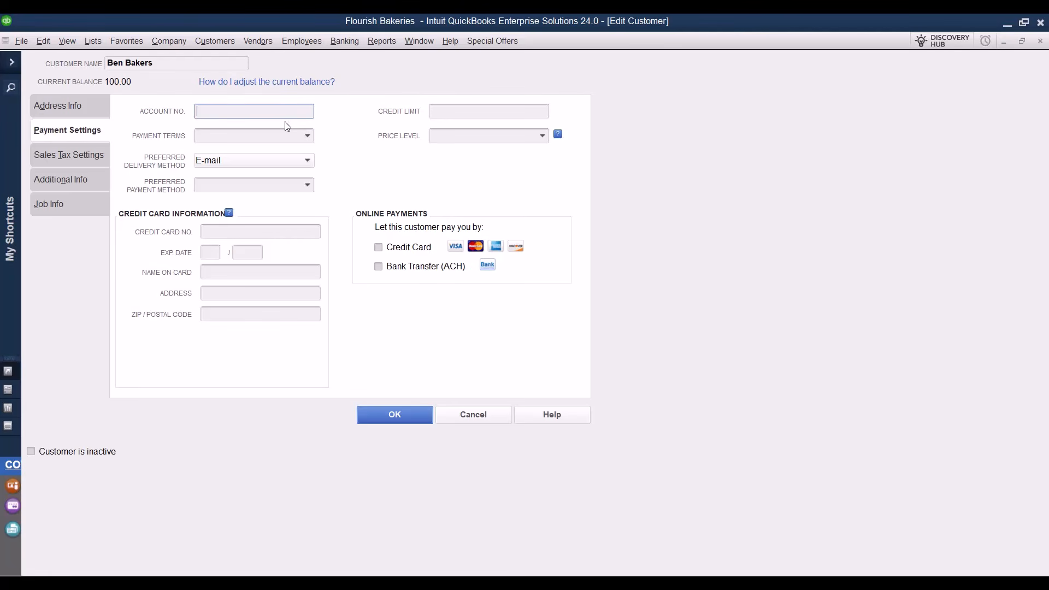
left_click(309, 136)
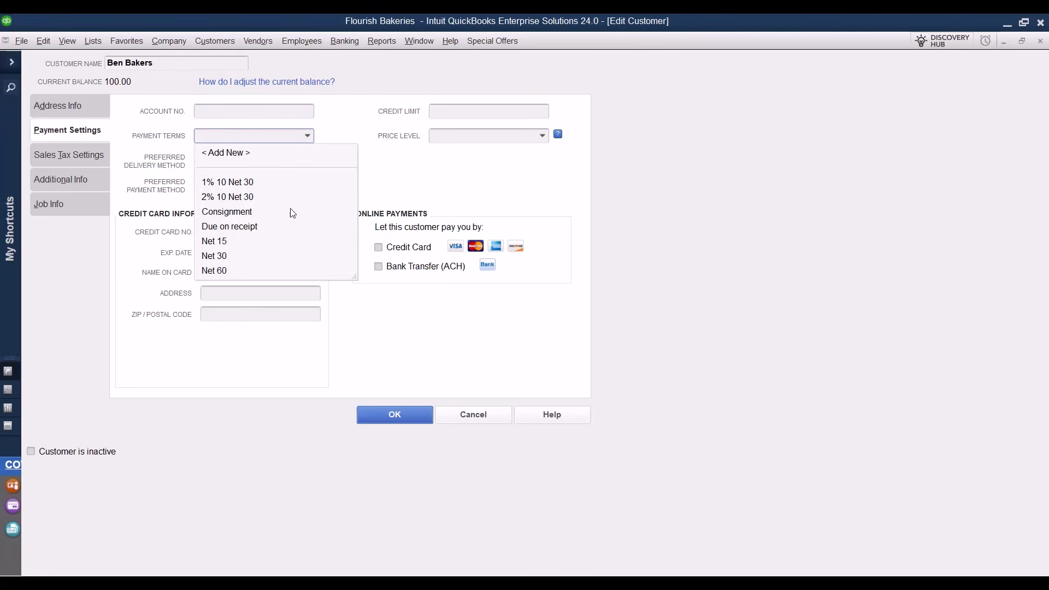
left_click(344, 139)
left_click(307, 186)
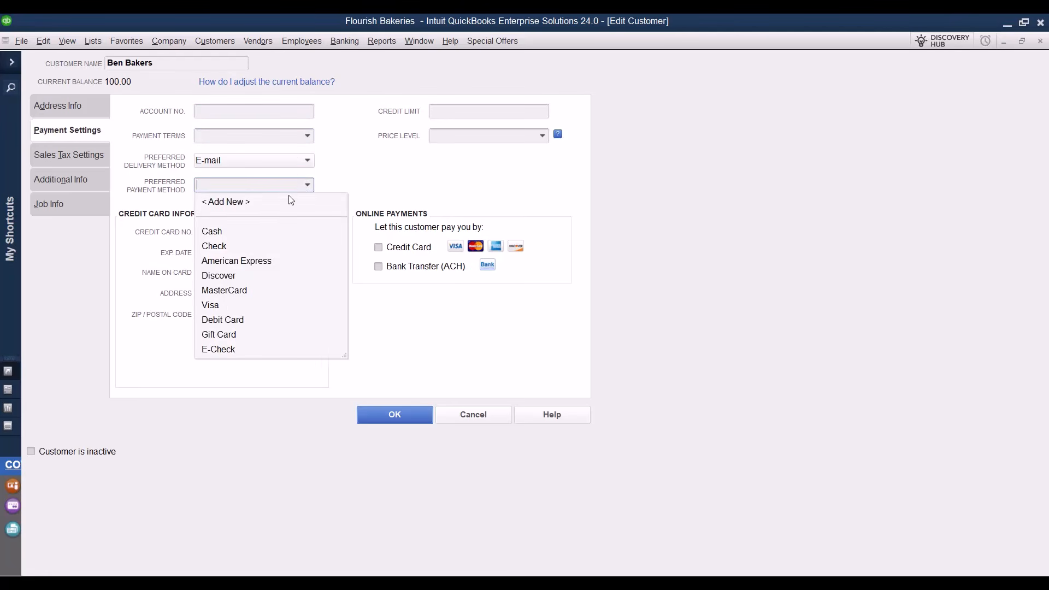
left_click(231, 250)
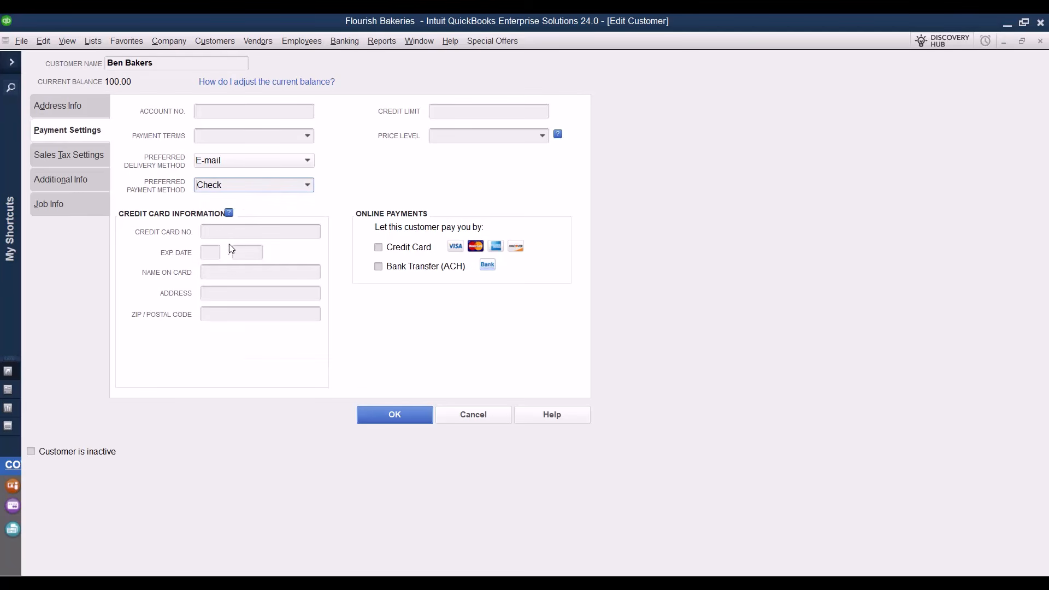
left_click(293, 136)
left_click(305, 141)
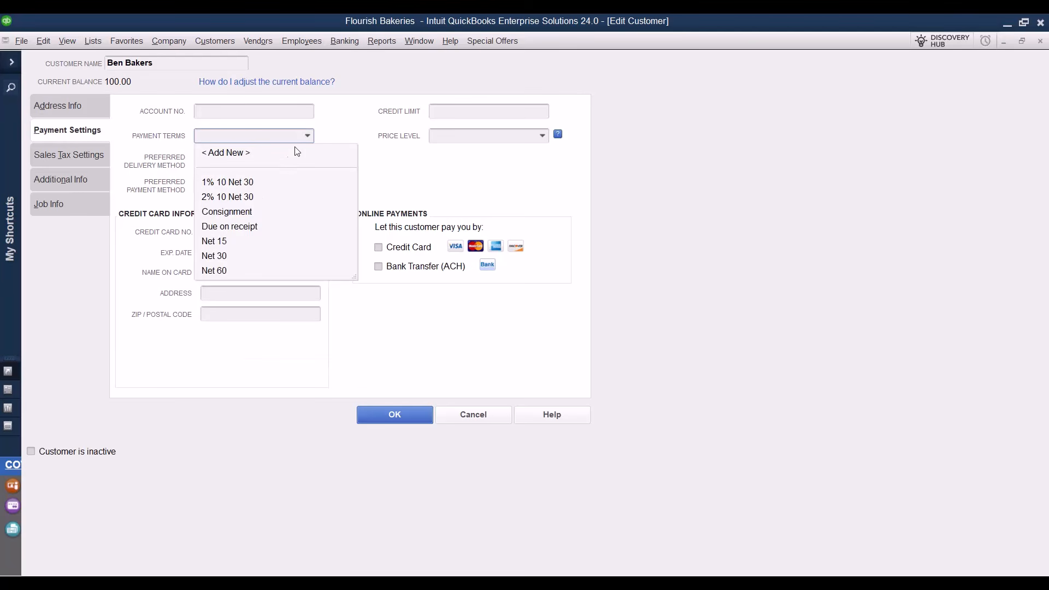
left_click(226, 241)
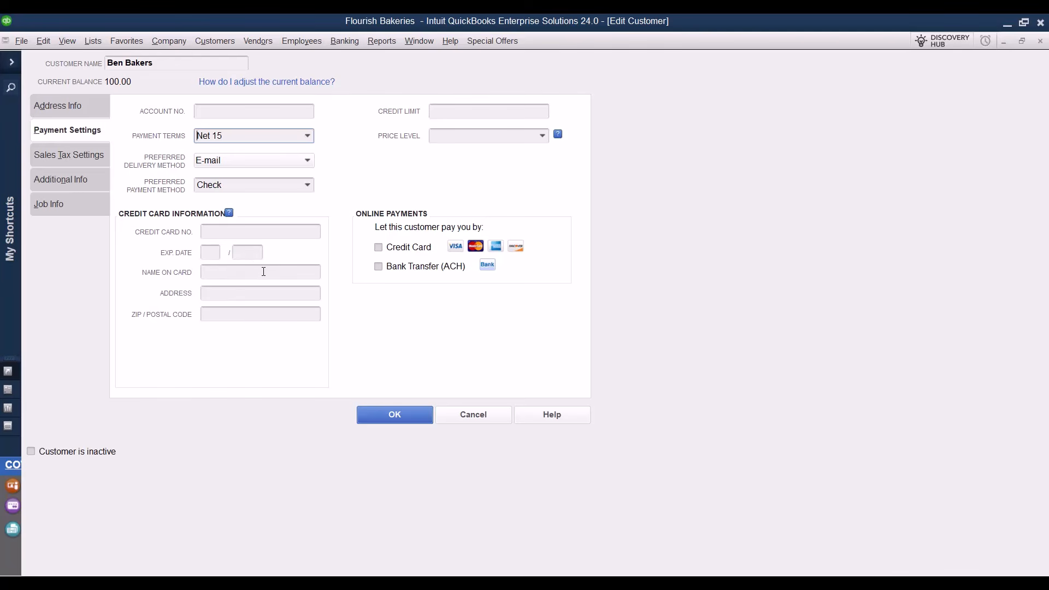
left_click(77, 158)
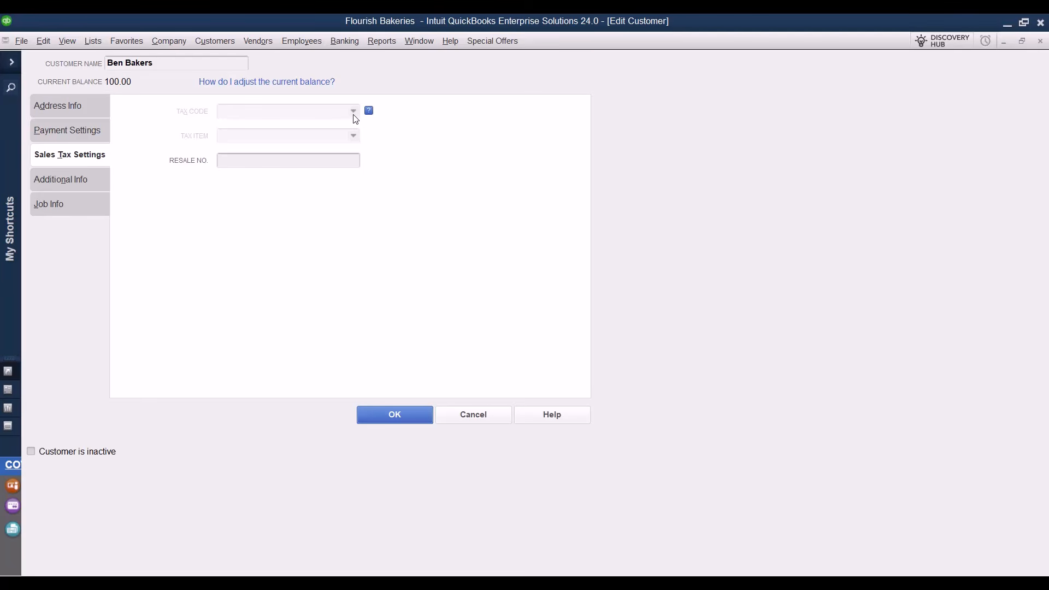
Create a Restaurant customer type, assign it in Additional Info, and save the customer.
left_click(93, 178)
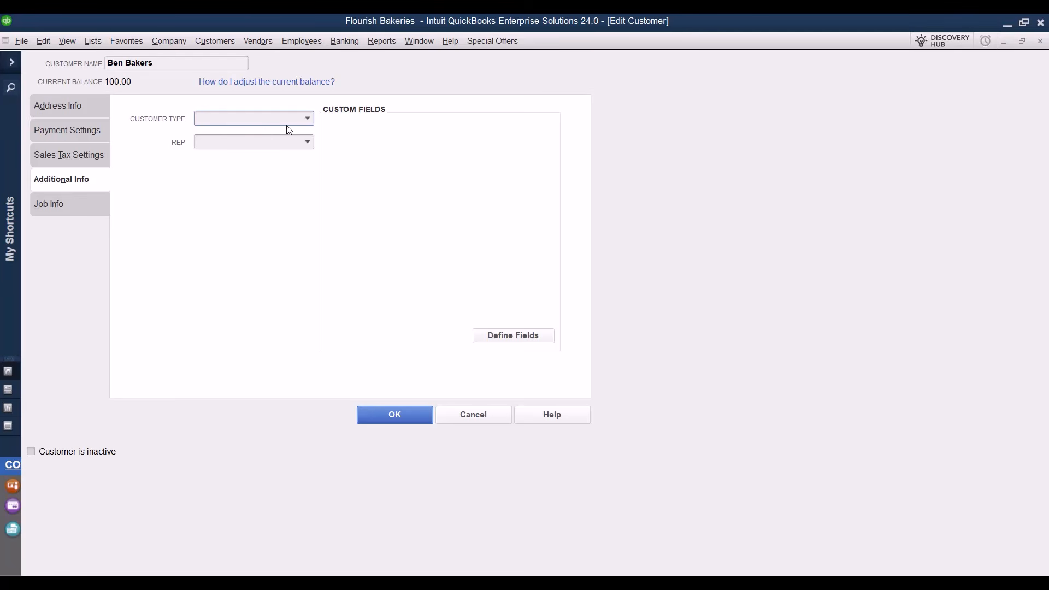
left_click(307, 119)
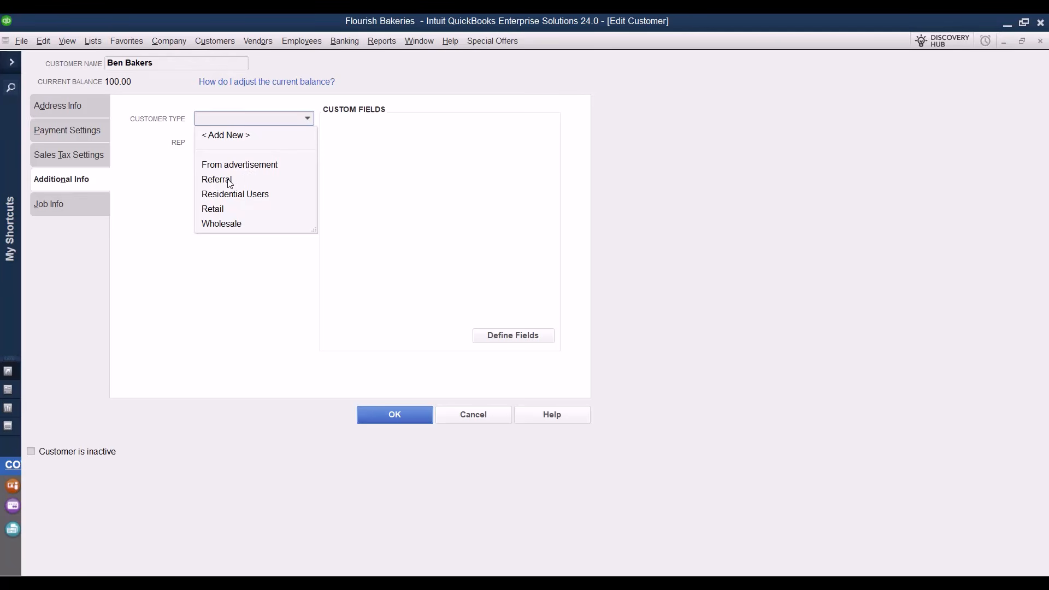
left_click(236, 142)
type("Restaurant")
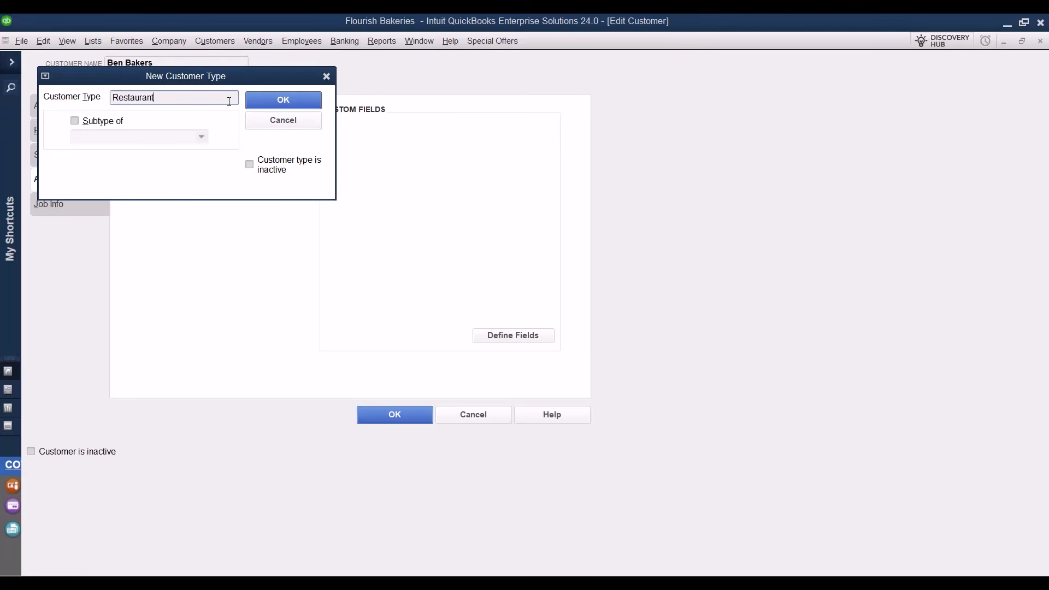
left_click(283, 99)
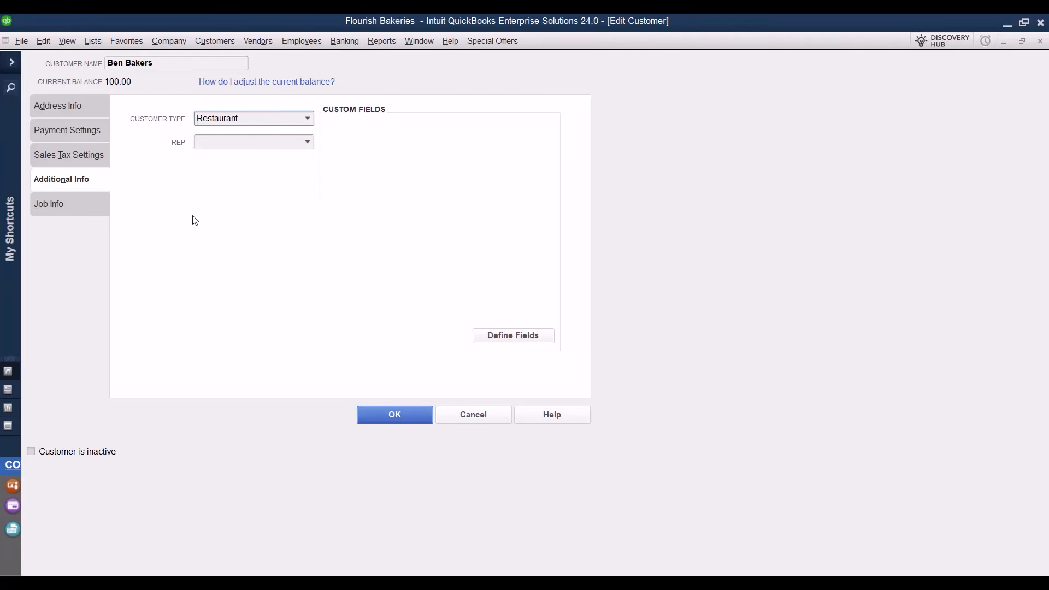
left_click(389, 418)
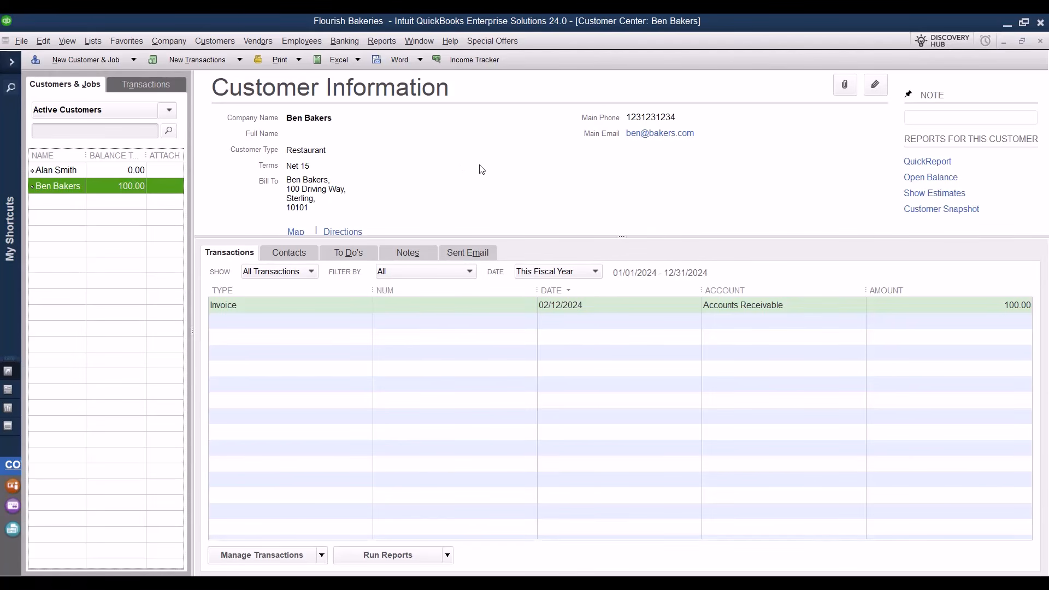
Add a primary contact titled Manager Sales with a work phone number to the customer.
left_click(298, 257)
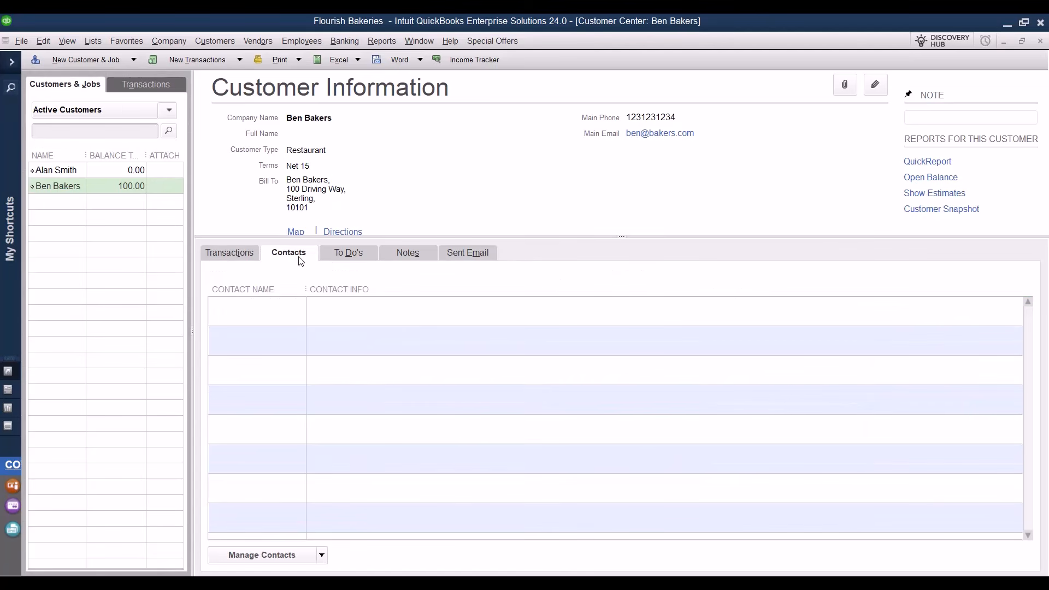
left_click(271, 554)
left_click(235, 510)
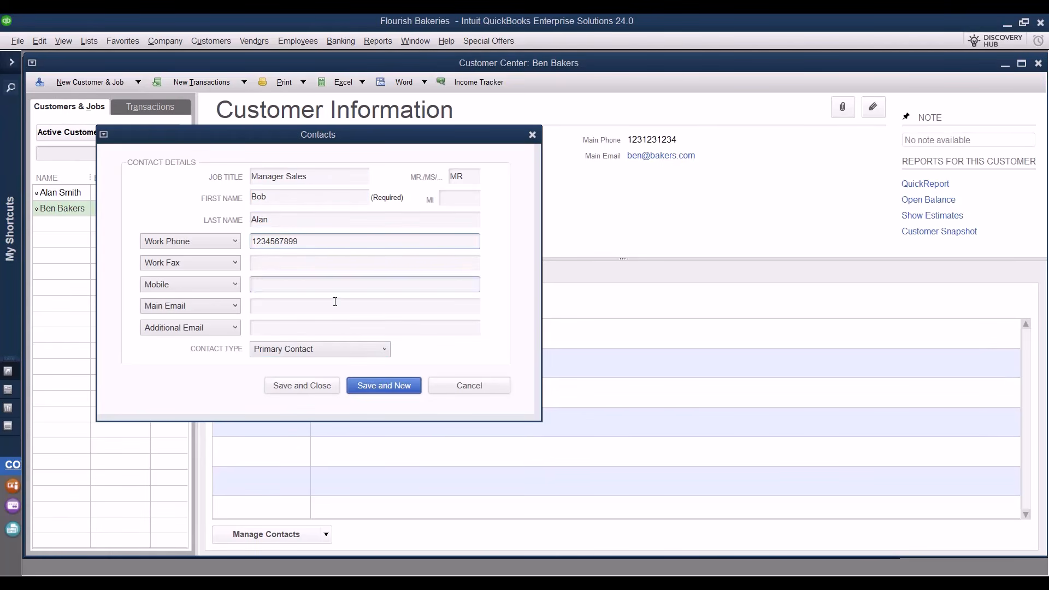
left_click(378, 351)
left_click(378, 352)
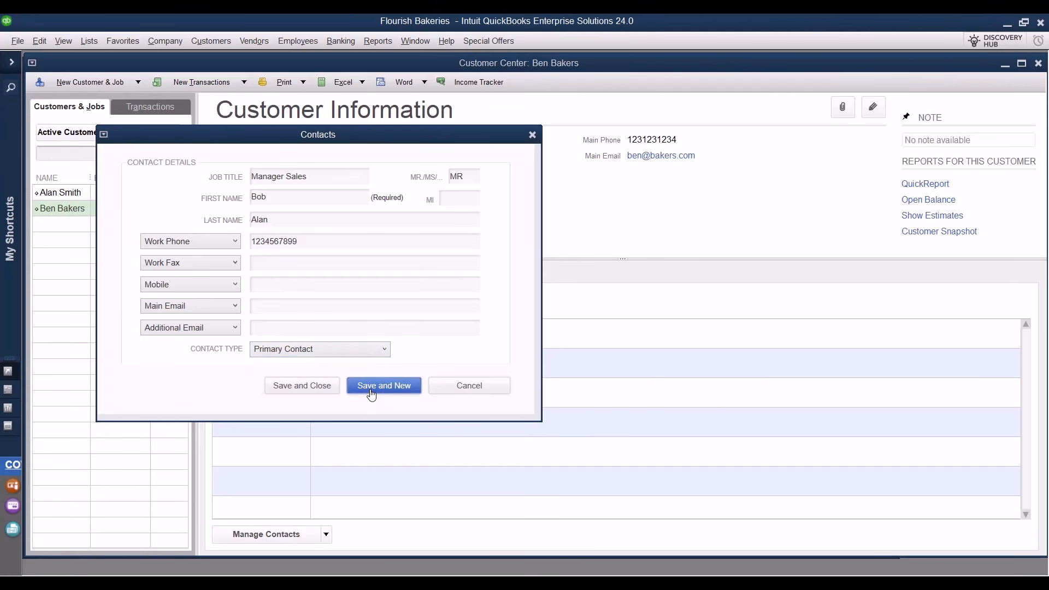
left_click(317, 386)
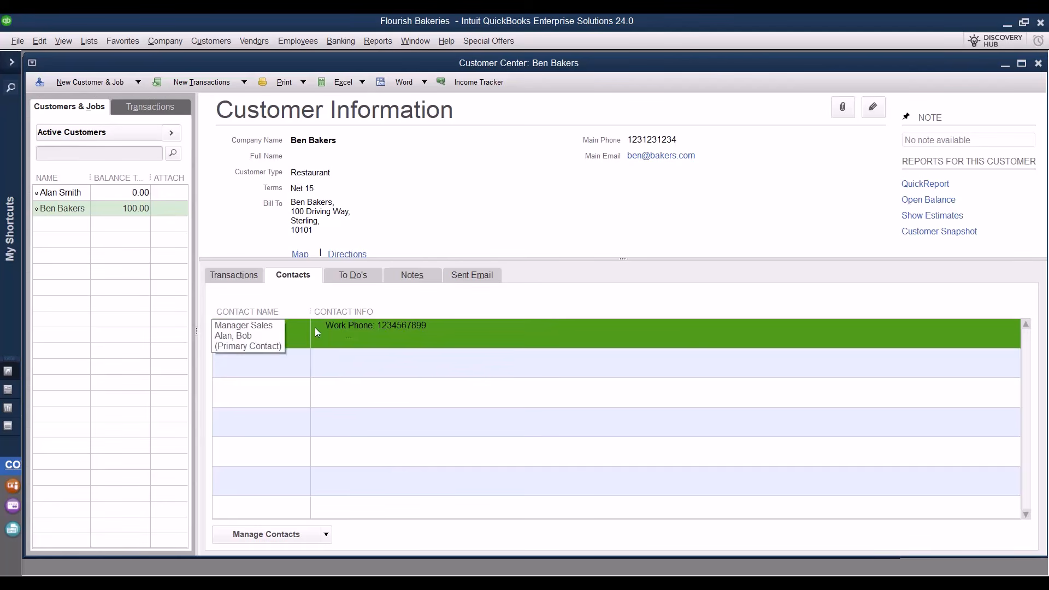
Add a Medium-priority Email to-do for 02/12/2024: Send an email for open invoices.
left_click(361, 275)
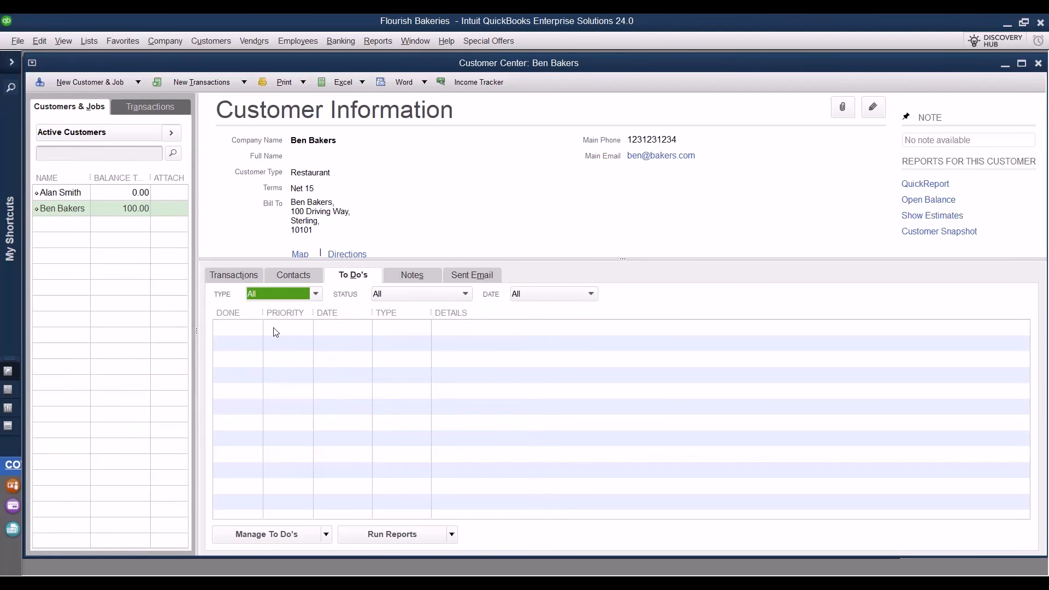
left_click(309, 535)
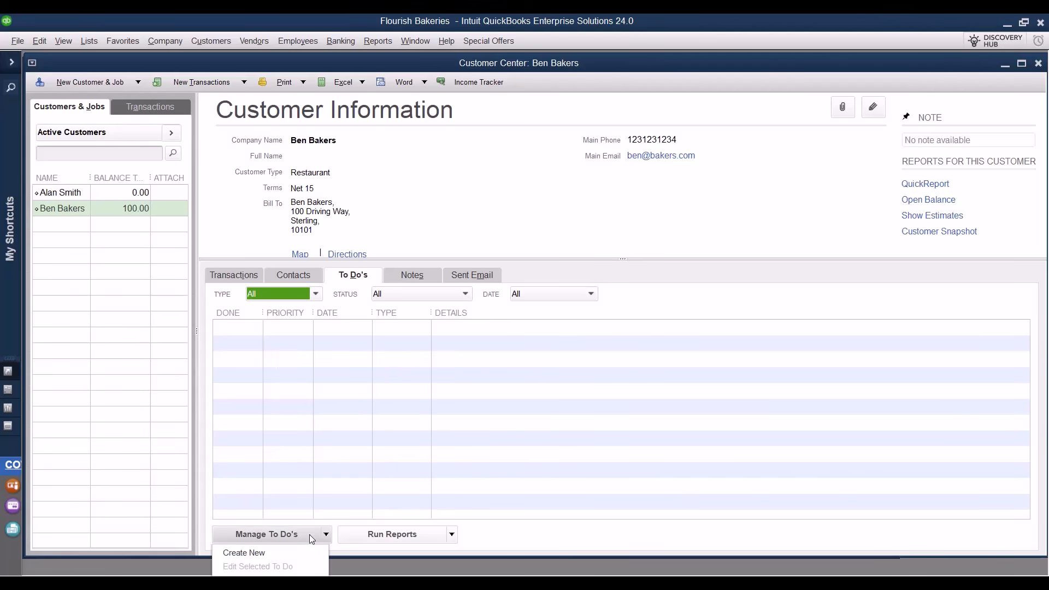
left_click(274, 553)
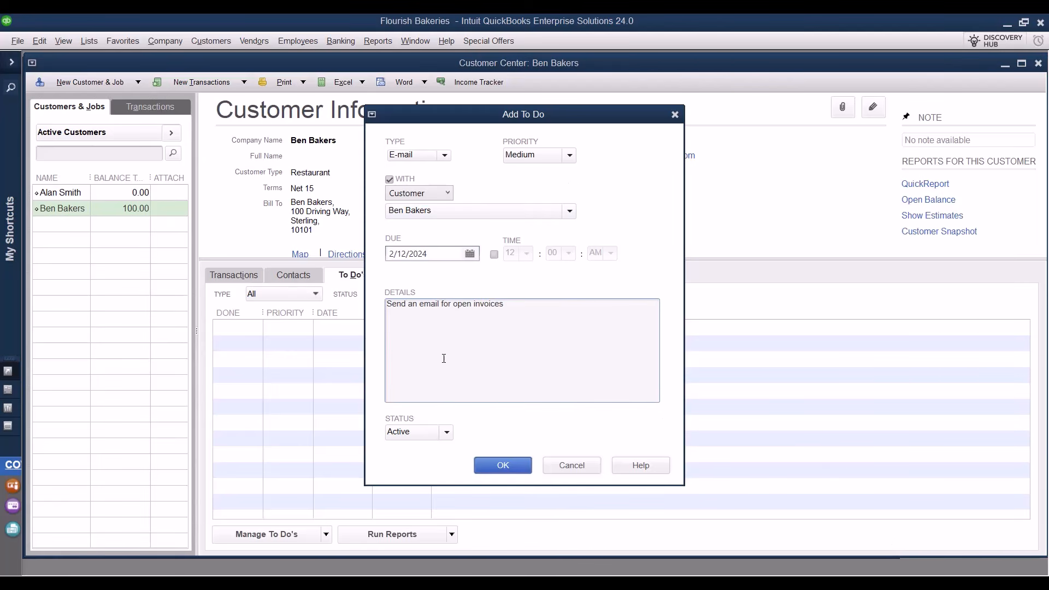
left_click(502, 465)
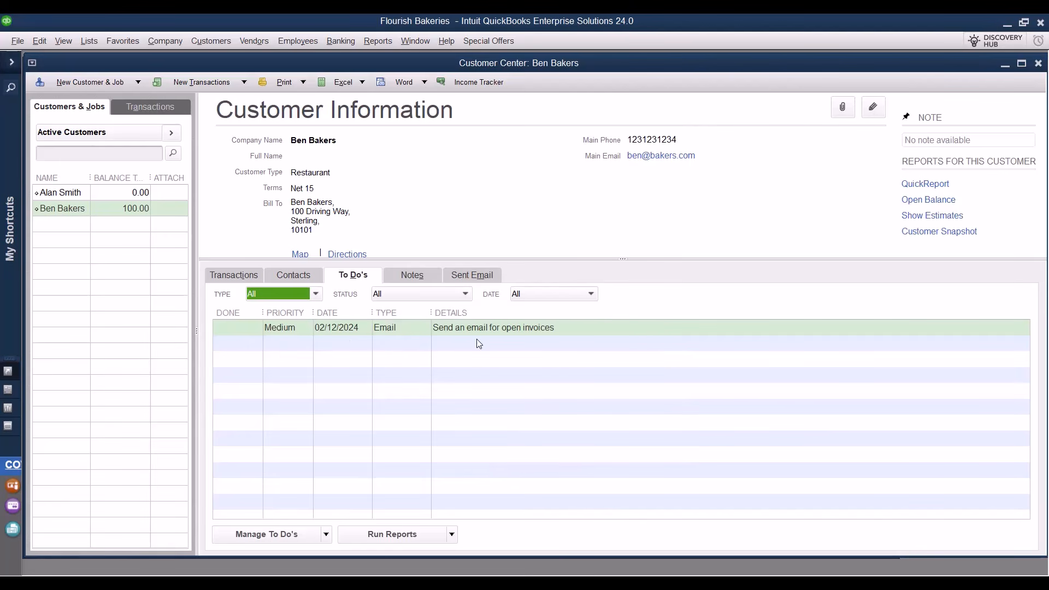
left_click(412, 275)
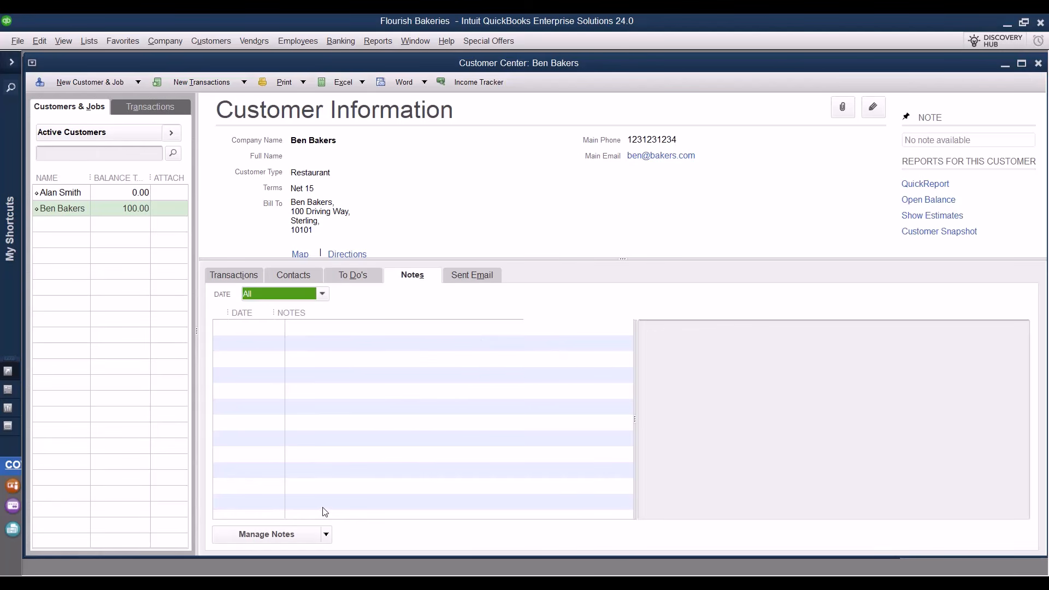
Add the note 'Please send payment against open invoices at the earliest.' to the customer.
left_click(306, 533)
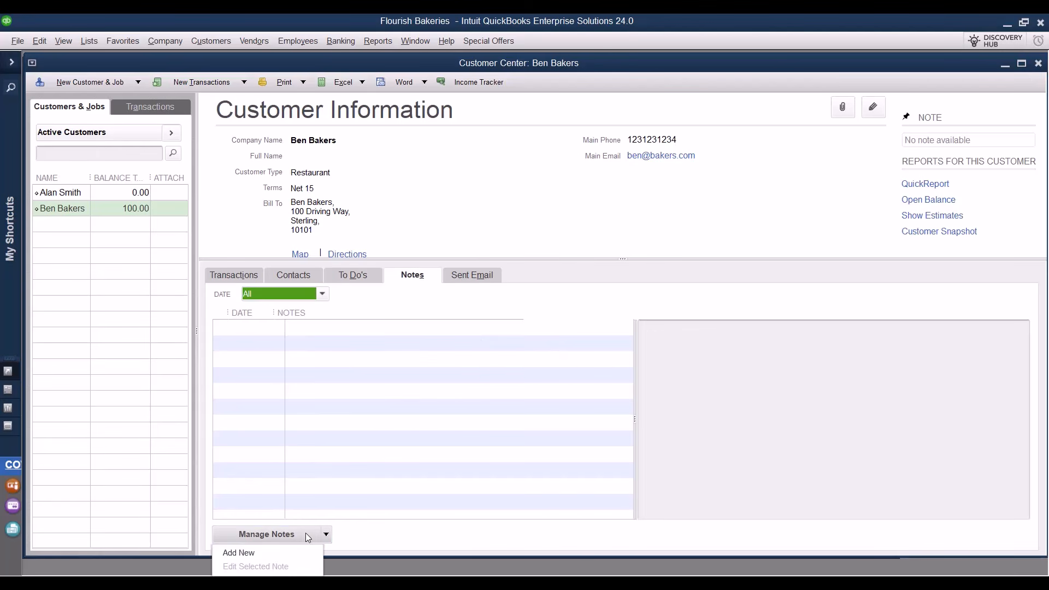
left_click(270, 553)
type("Please send payment against open invoices at the earliest.")
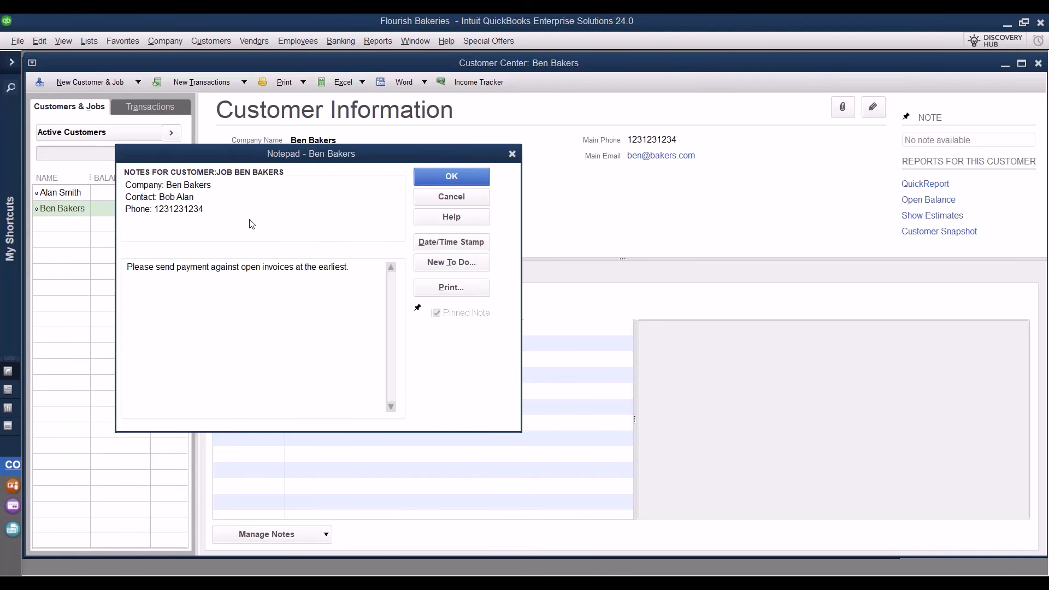
left_click(450, 177)
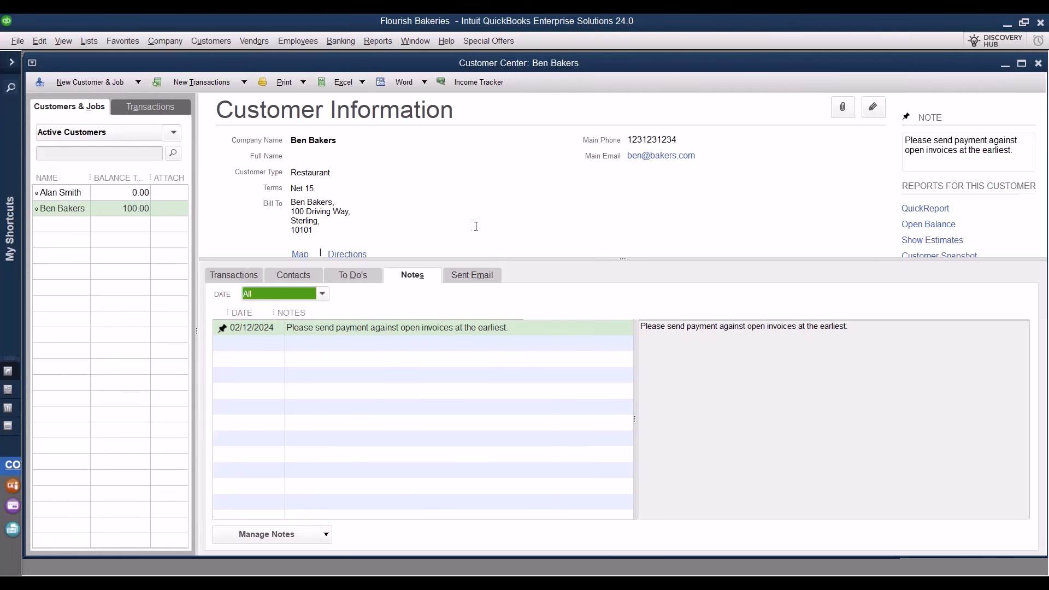
left_click(207, 44)
left_click(238, 60)
Close the Customer Center, maximize Home, and select Restaurant Store in the Vendor Center.
left_click(1037, 64)
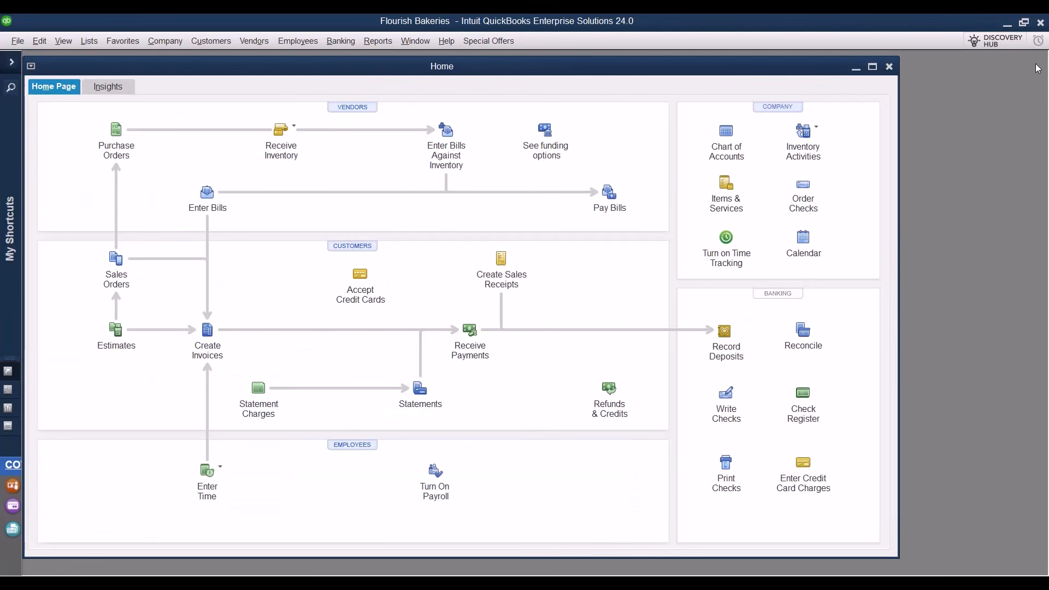
left_click(873, 67)
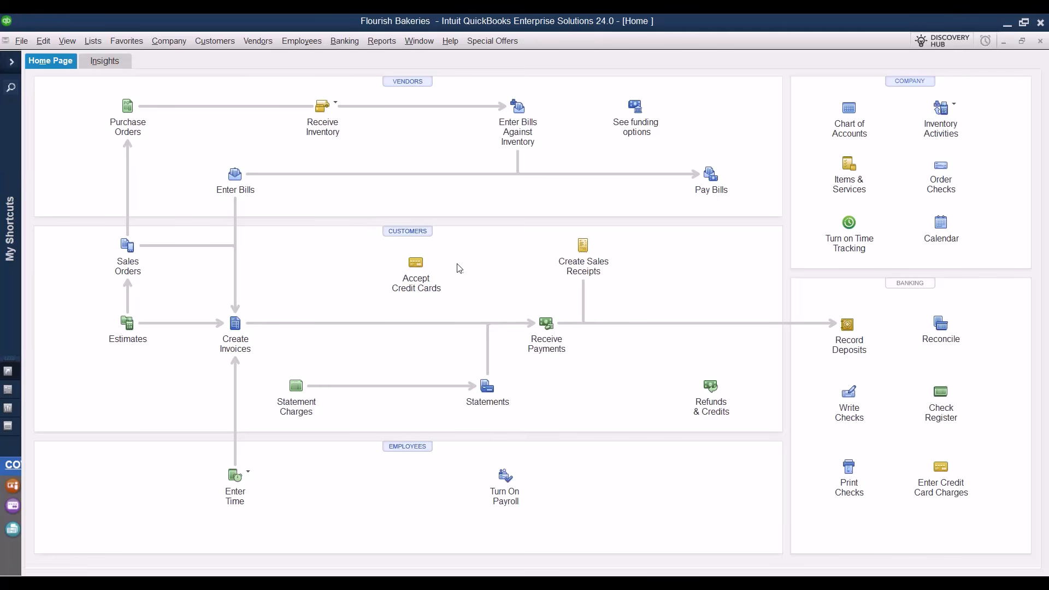
left_click(426, 85)
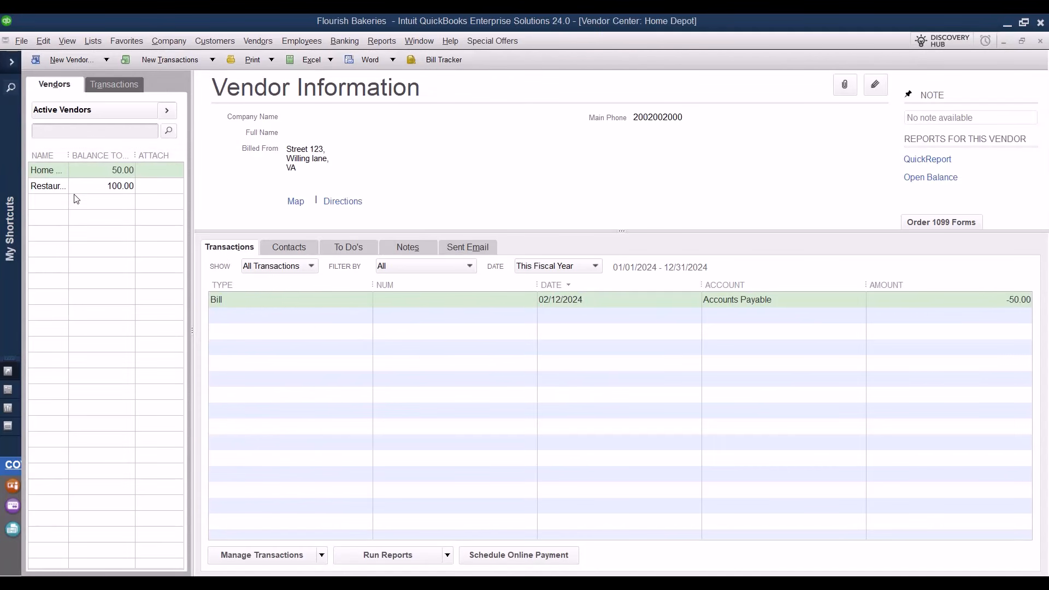
left_click_drag(69, 156, 113, 157)
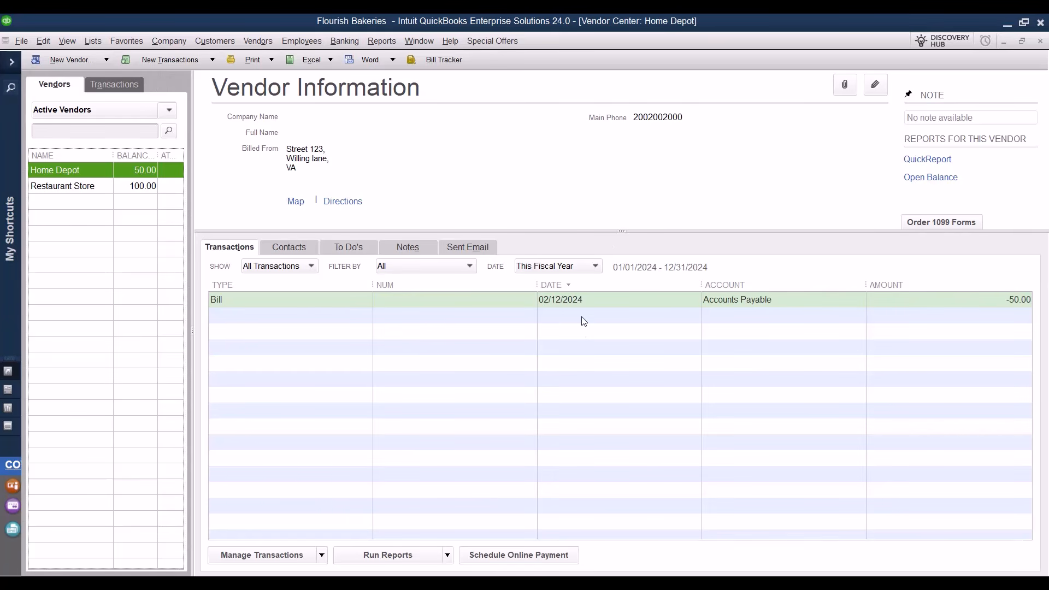
left_click(60, 186)
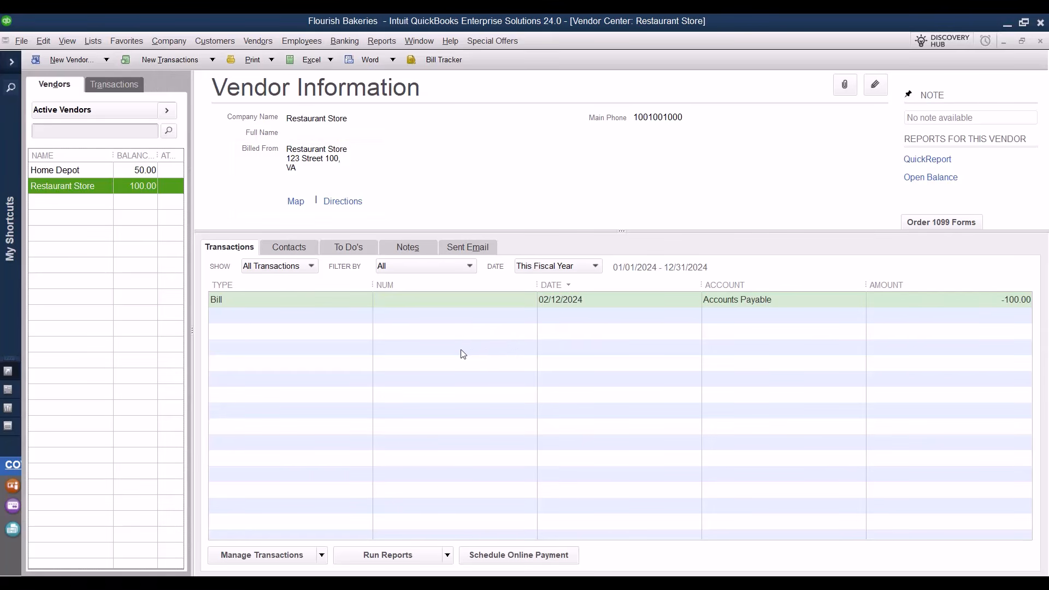
Review Restaurant Store's transaction filters, keeping All transactions and This Fiscal Year.
left_click(304, 269)
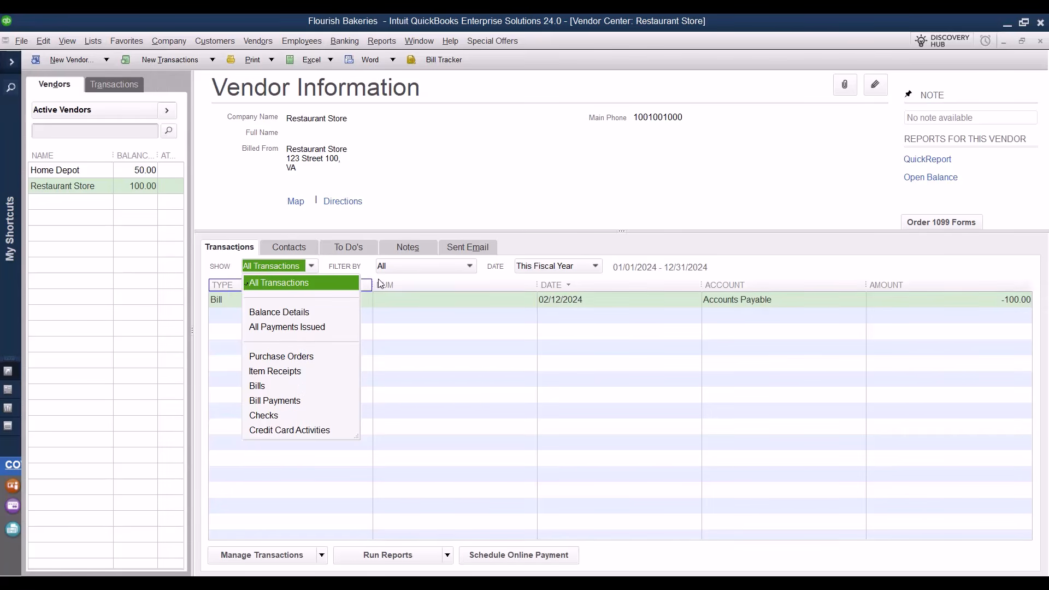
left_click(431, 278)
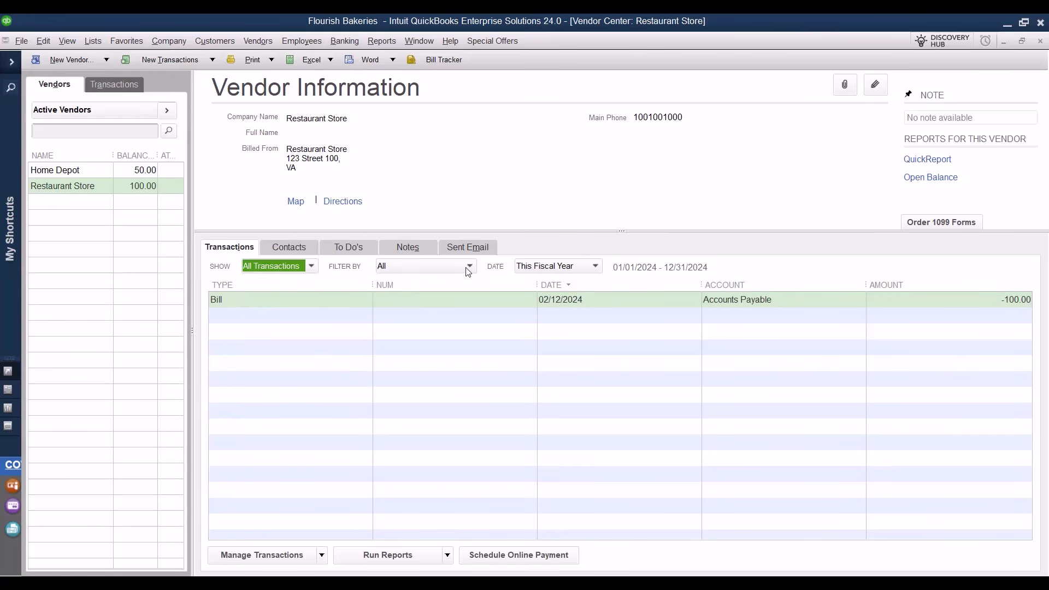
left_click(594, 268)
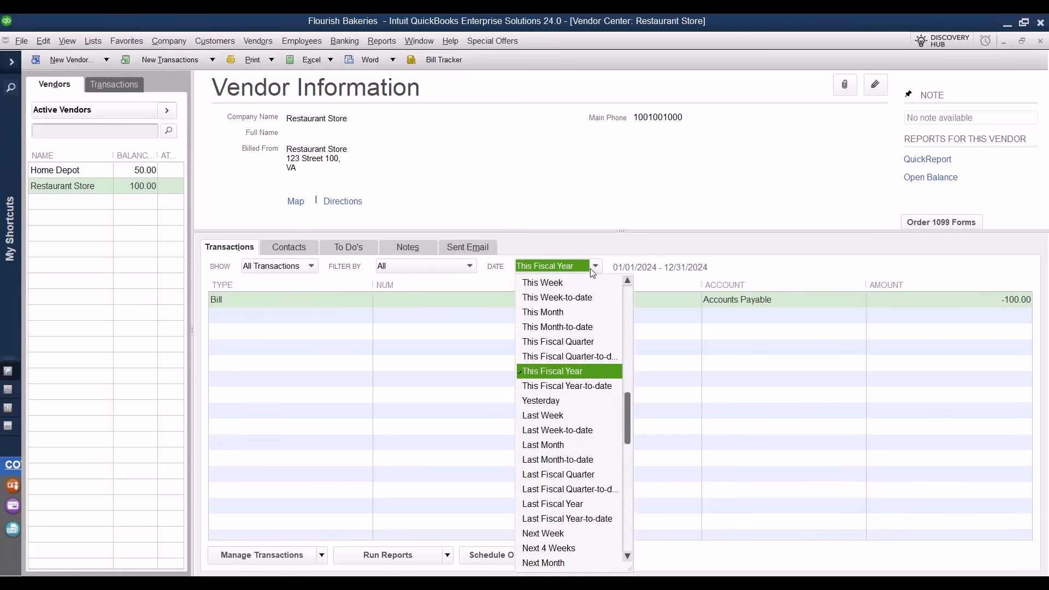
left_click(761, 268)
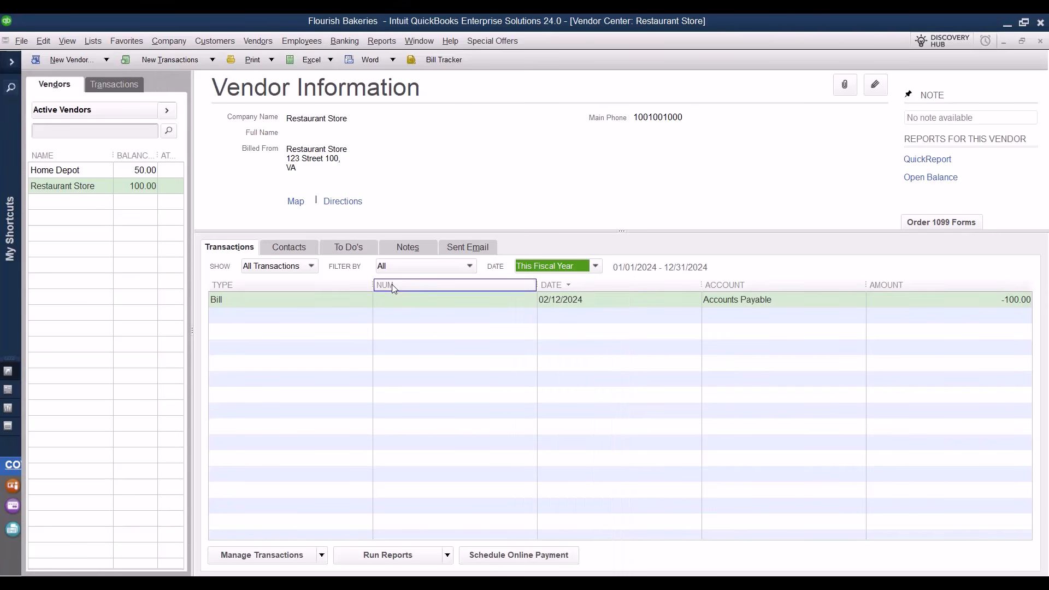
Add a pinned note dated 02/12/2024 to Restaurant Store via the Notes tab.
left_click(302, 253)
left_click(364, 251)
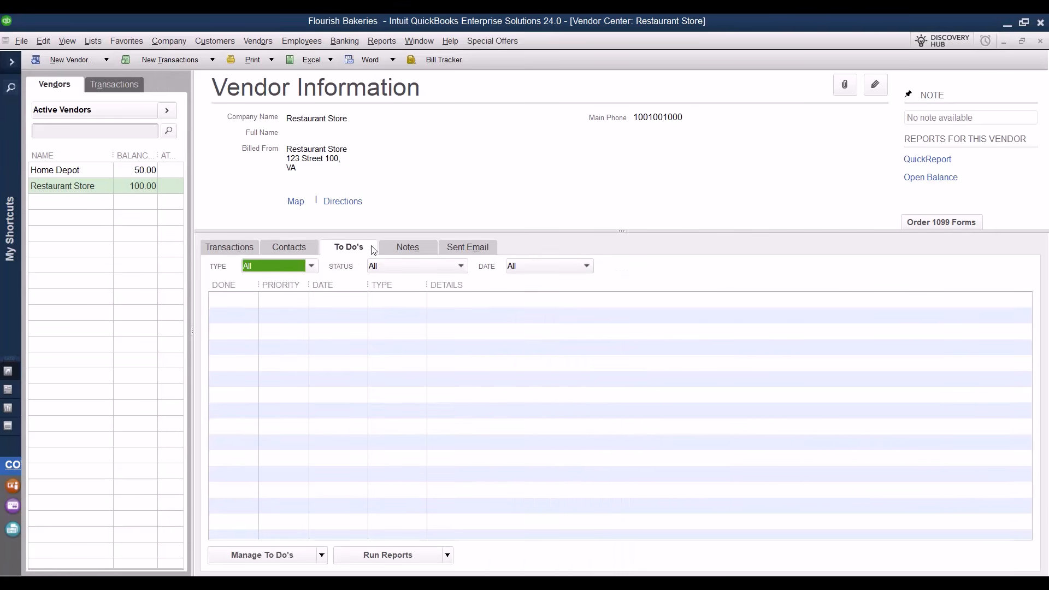
left_click(425, 249)
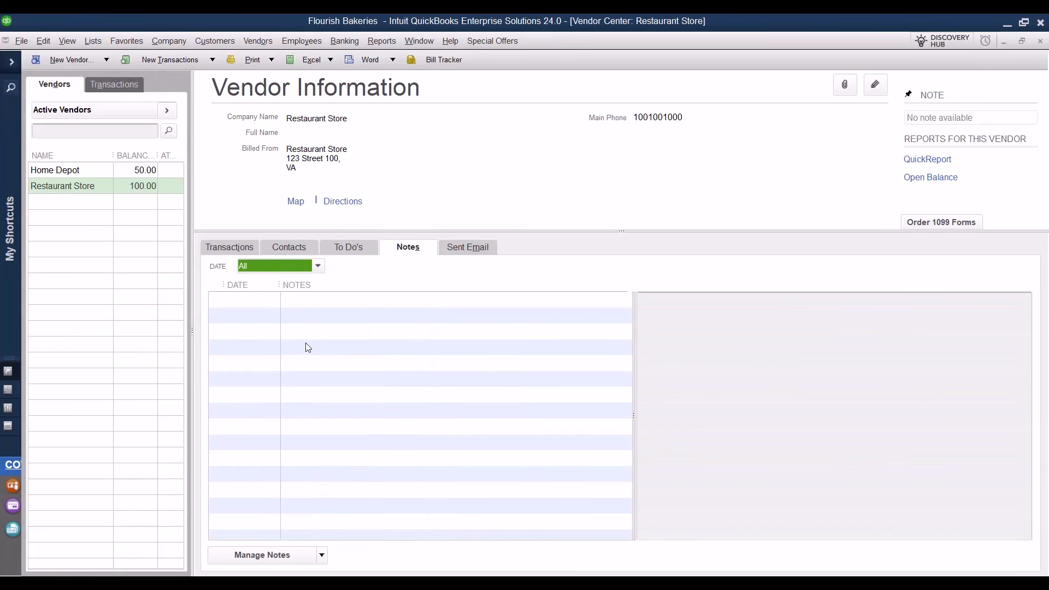
left_click(319, 554)
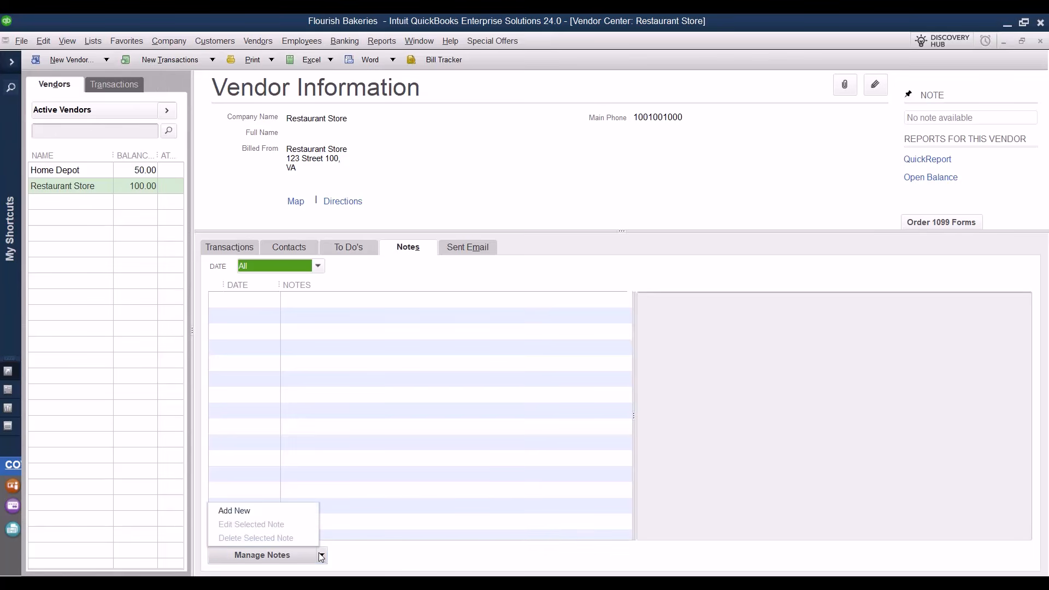
left_click(268, 506)
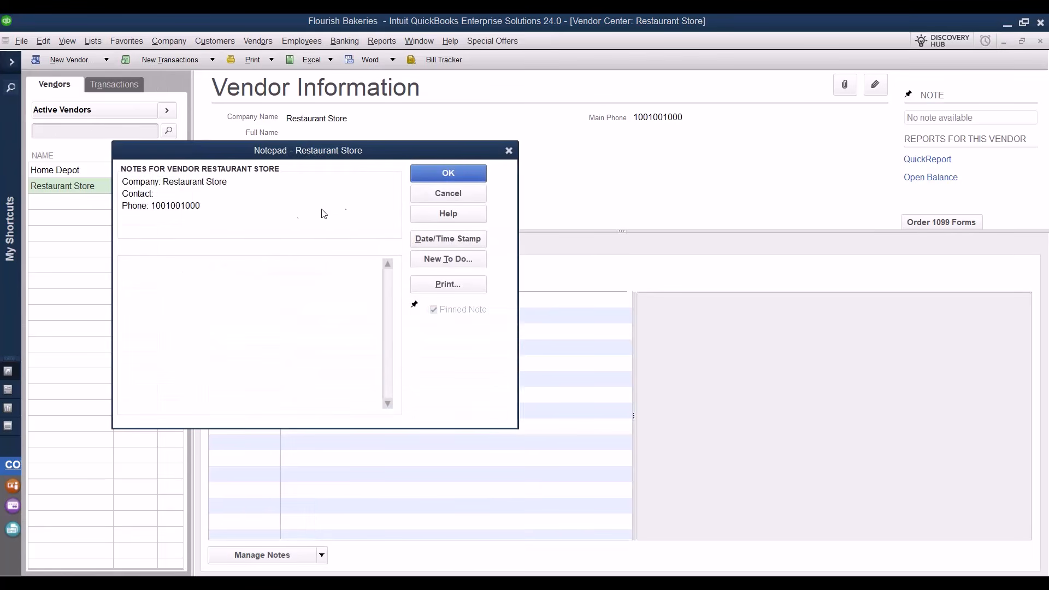
left_click(448, 173)
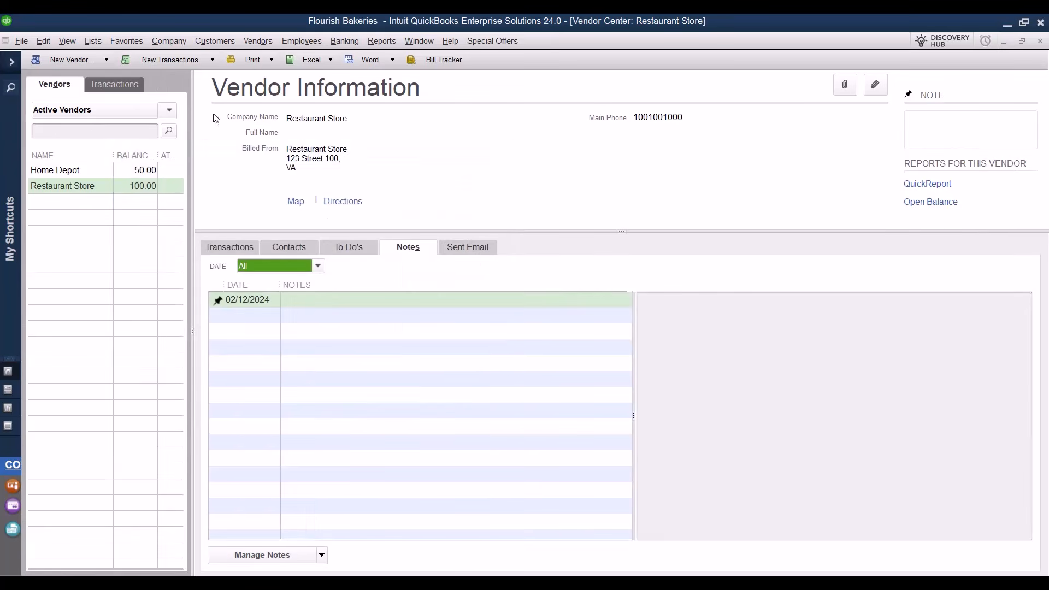
left_click(69, 61)
Start a blank New Vendor form and browse its opening balance, payment terms and credit limit fields.
left_click(73, 76)
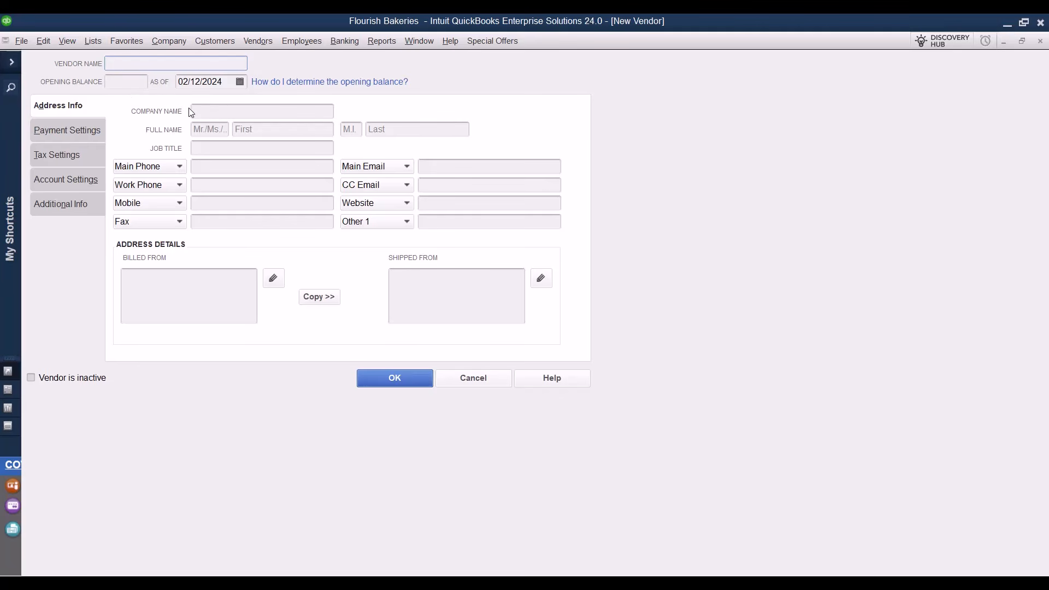
left_click(129, 82)
left_click(70, 132)
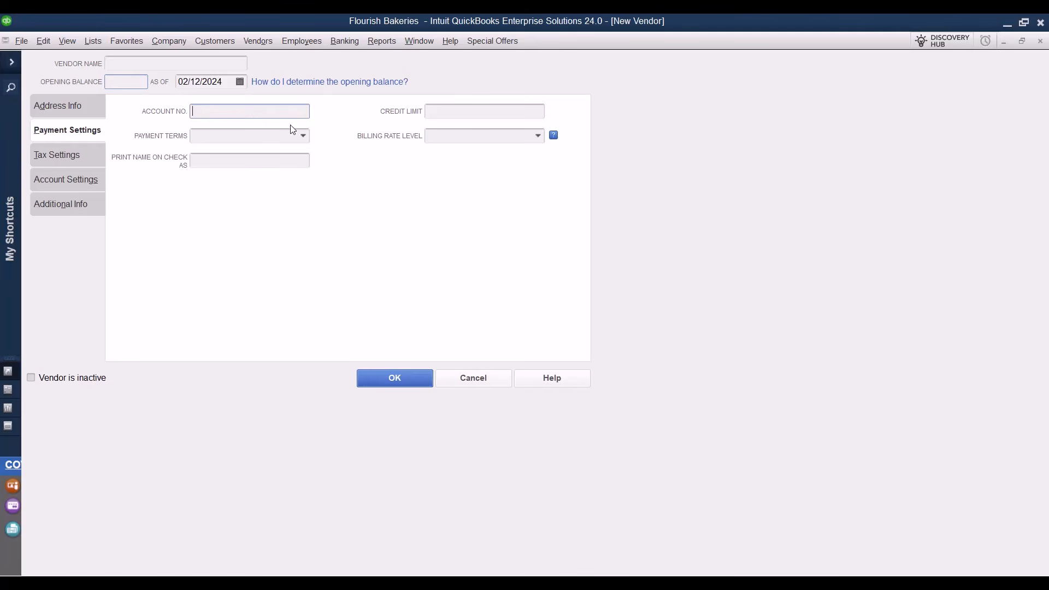
left_click(303, 138)
left_click(304, 138)
left_click(471, 113)
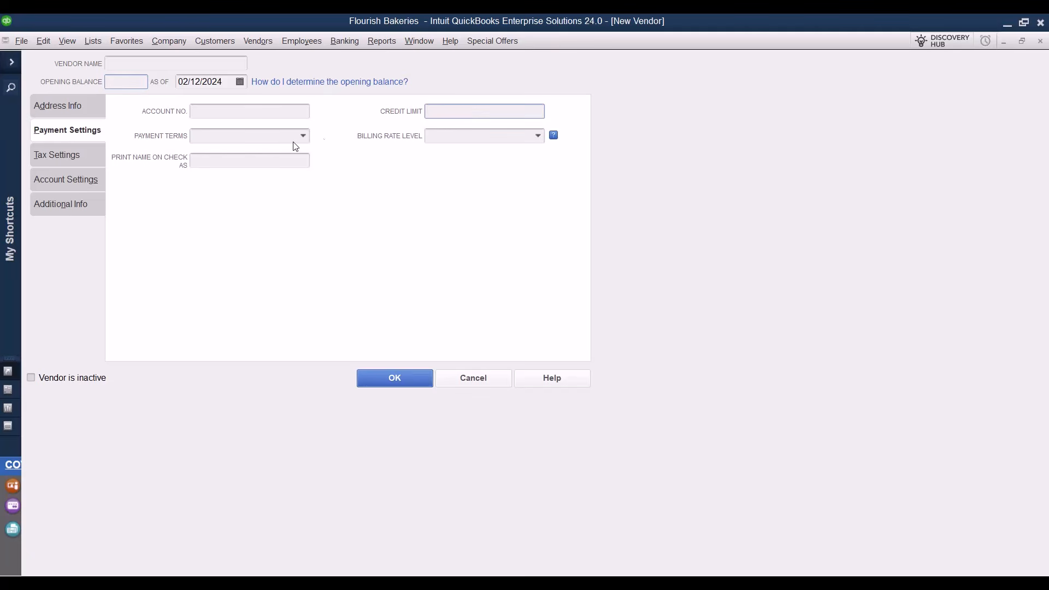
In Tax Settings, toggle Vendor eligible for 1099 on and off, leaving it cleared.
left_click(58, 157)
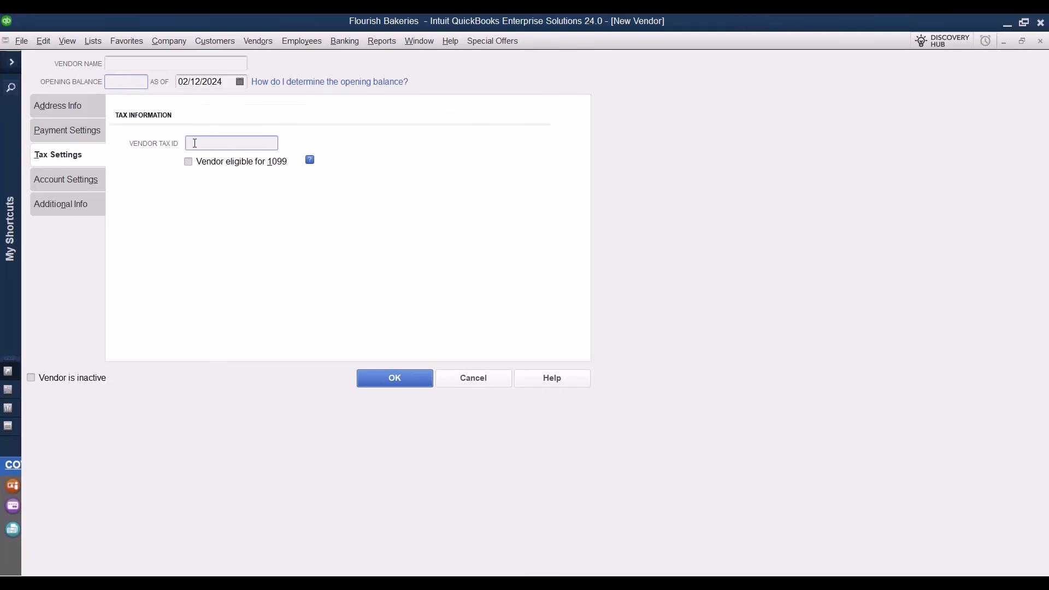
left_click(189, 163)
left_click(189, 163)
left_click(189, 162)
left_click(189, 163)
Browse the expense account prefill and vendor type lists unchanged, then close the form unsaved.
left_click(70, 183)
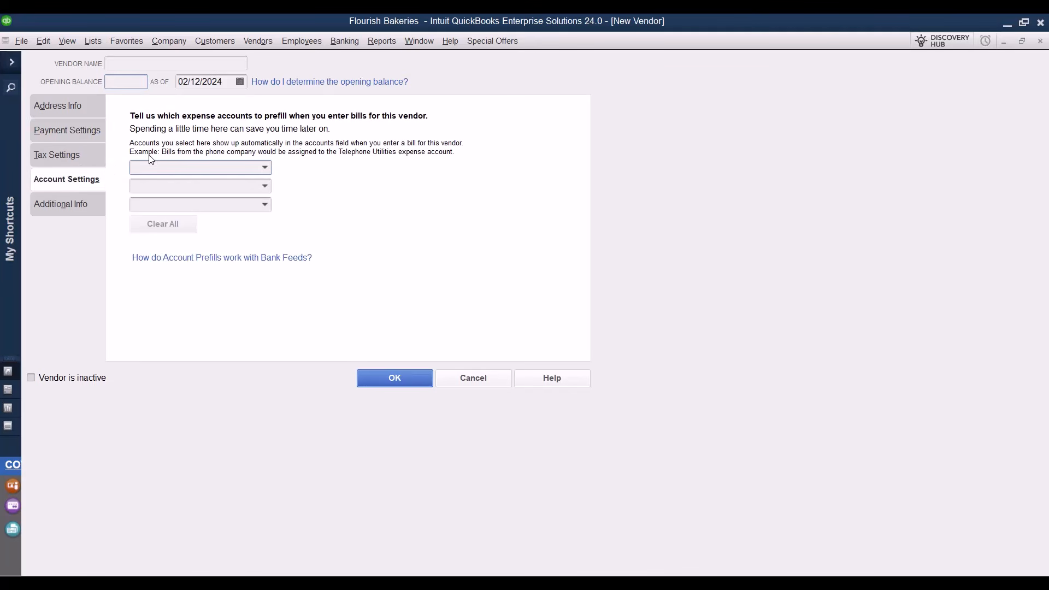
left_click(264, 168)
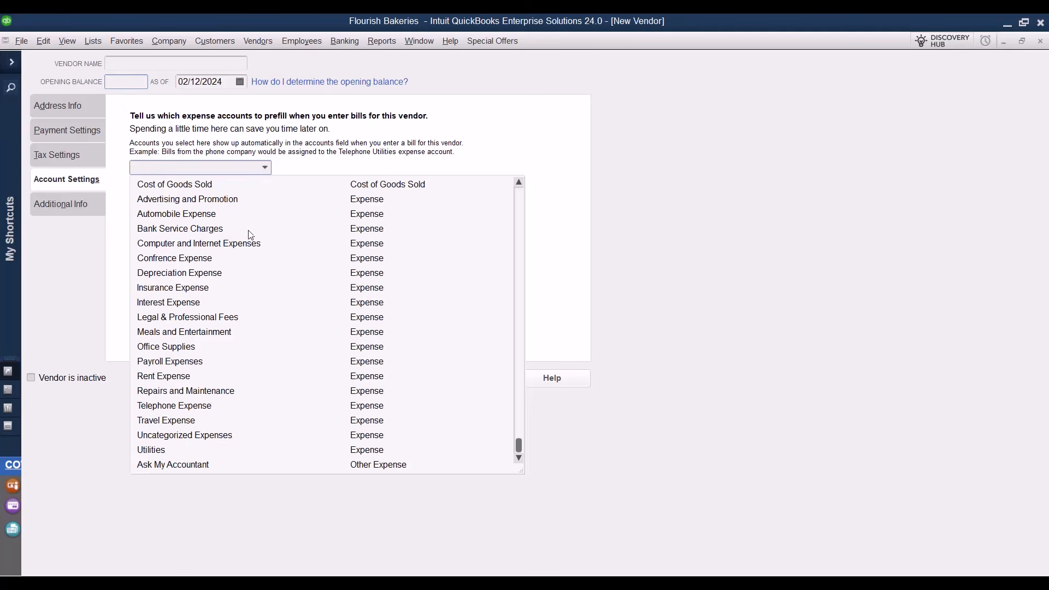
left_click(264, 168)
left_click(94, 205)
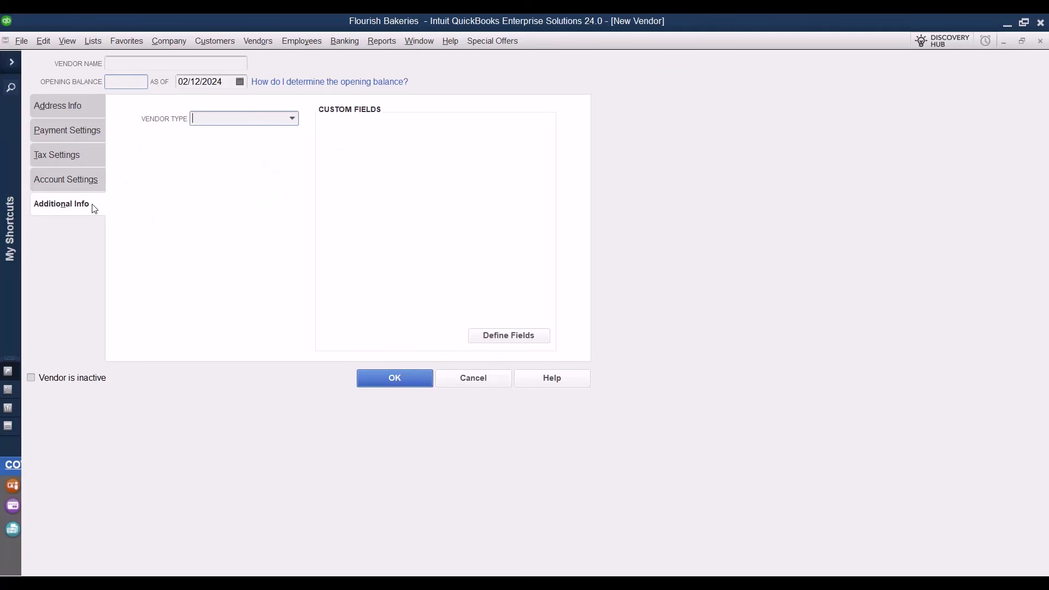
left_click(294, 119)
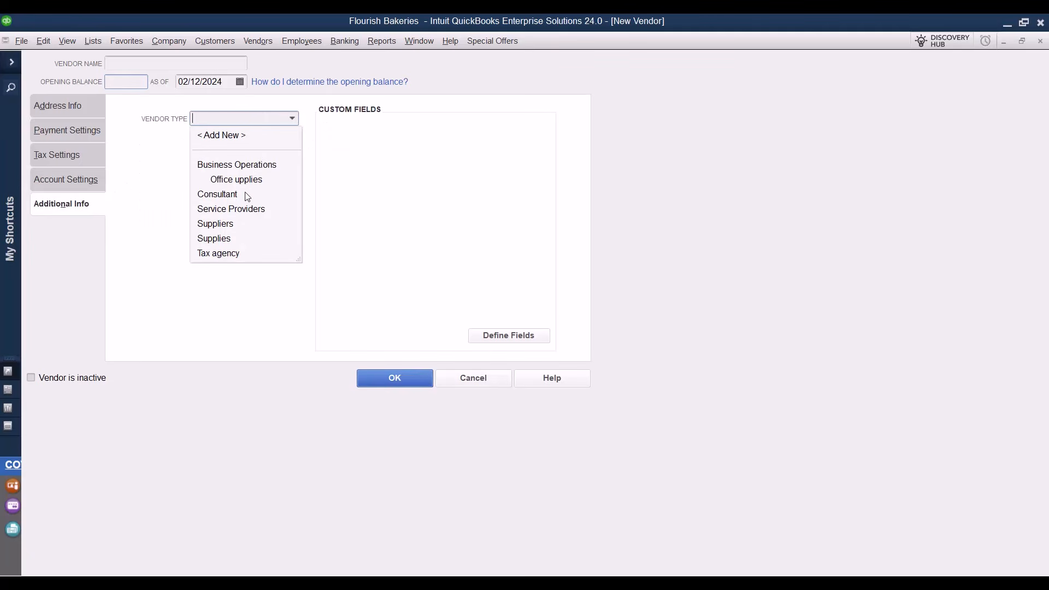
left_click(371, 278)
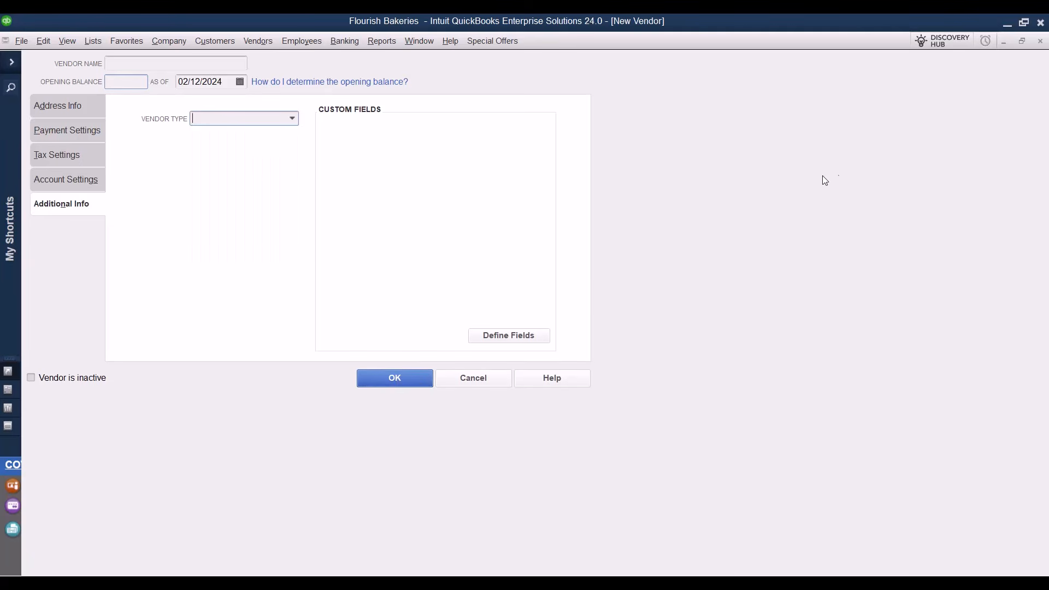
left_click(1041, 44)
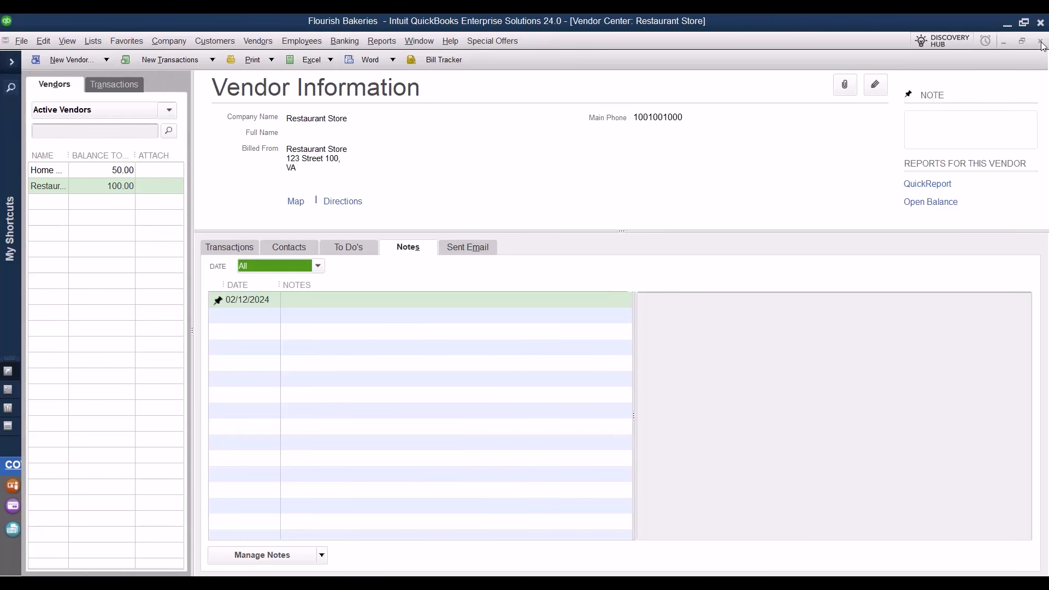
Close the Vendor Center and start a new employee record from the Employee Center.
left_click(1040, 42)
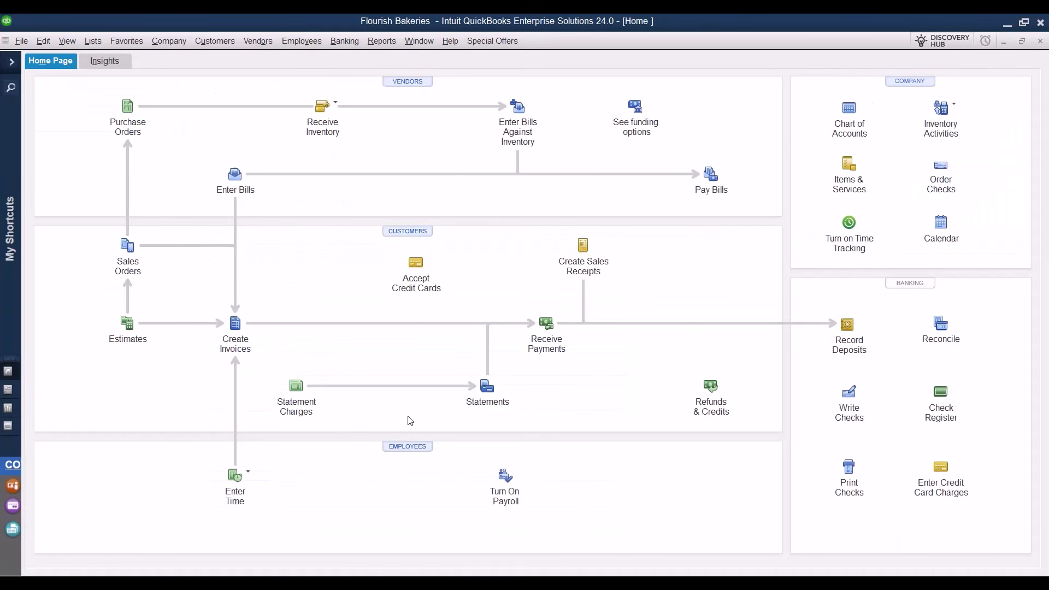
left_click(426, 451)
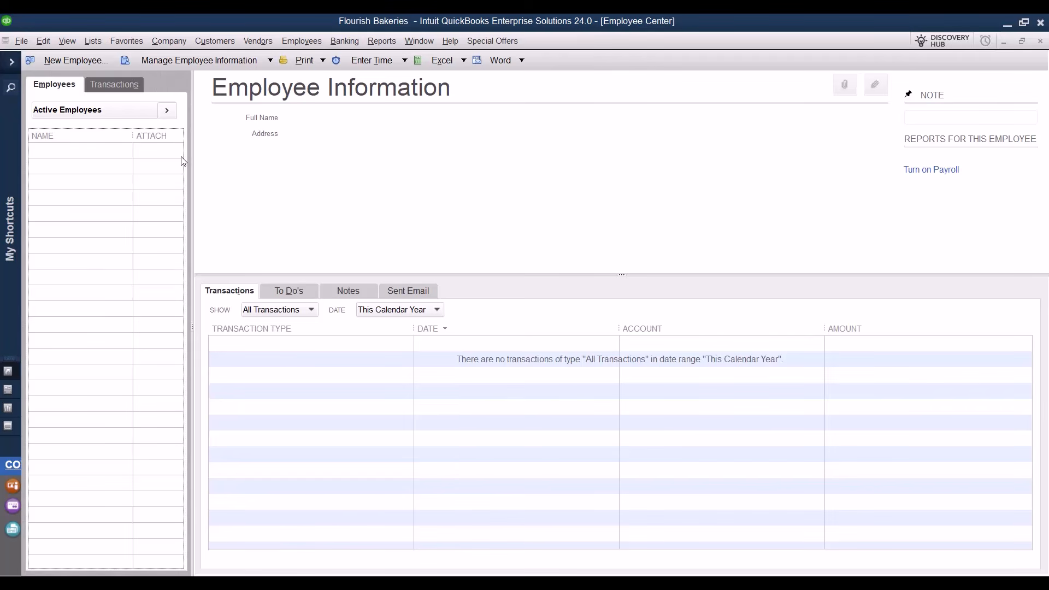
left_click(74, 60)
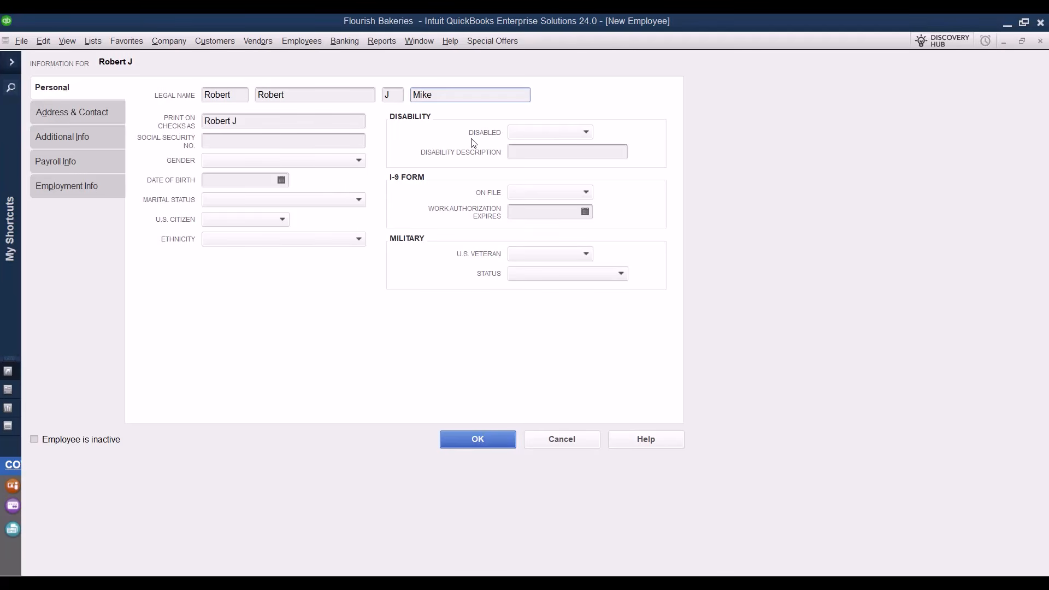
Review the address, additional info and payroll tabs, checking billing rate levels and pay schedules.
left_click(89, 114)
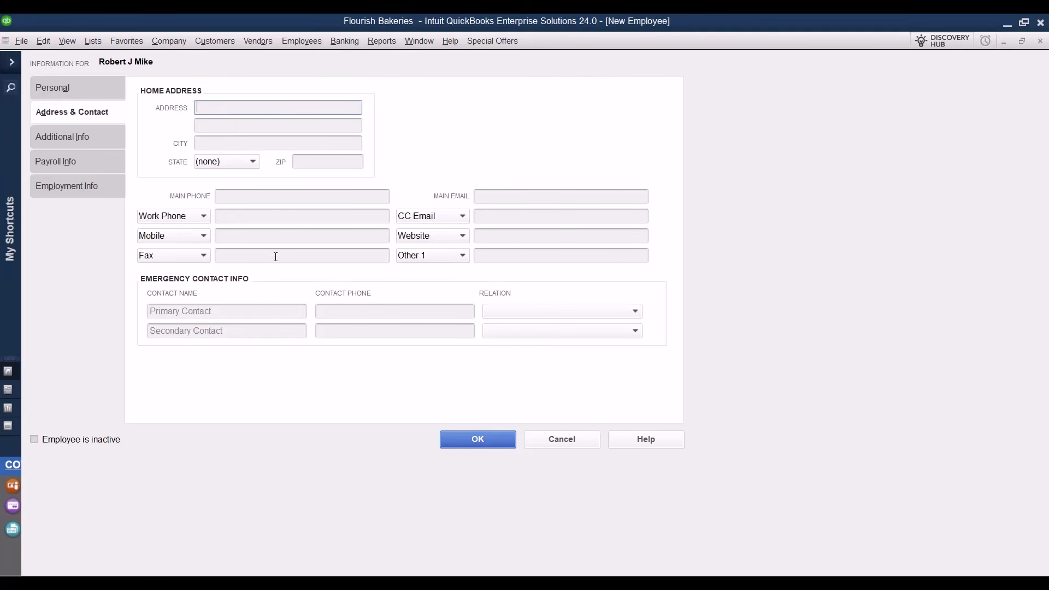
left_click(88, 140)
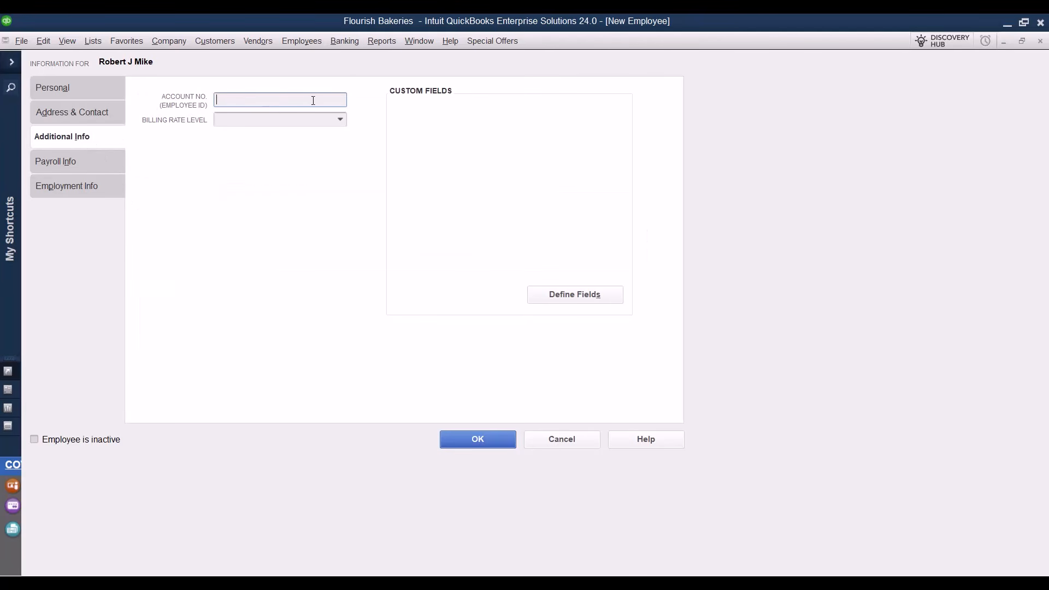
left_click(341, 121)
left_click(342, 125)
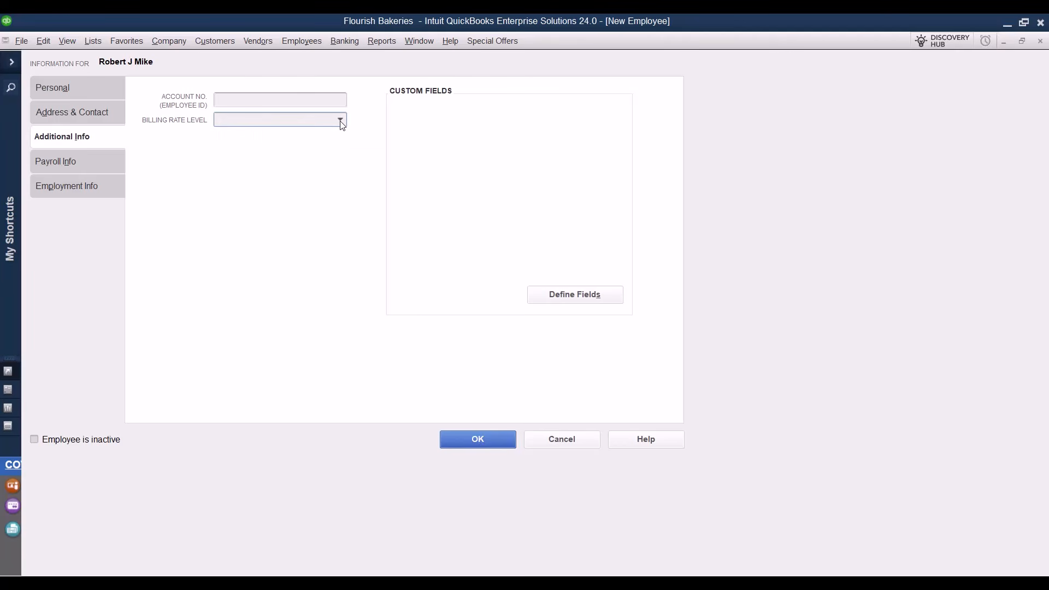
left_click(121, 153)
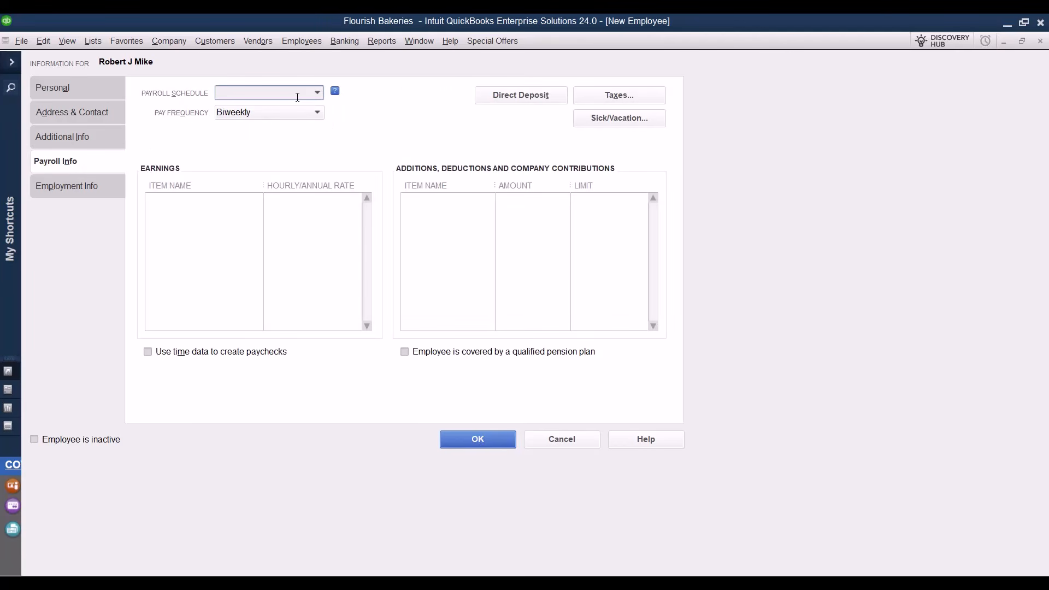
left_click(316, 94)
left_click(317, 94)
Browse employment info, checking full/part-time and exempt choices, then leave of absence and termination fields.
left_click(77, 188)
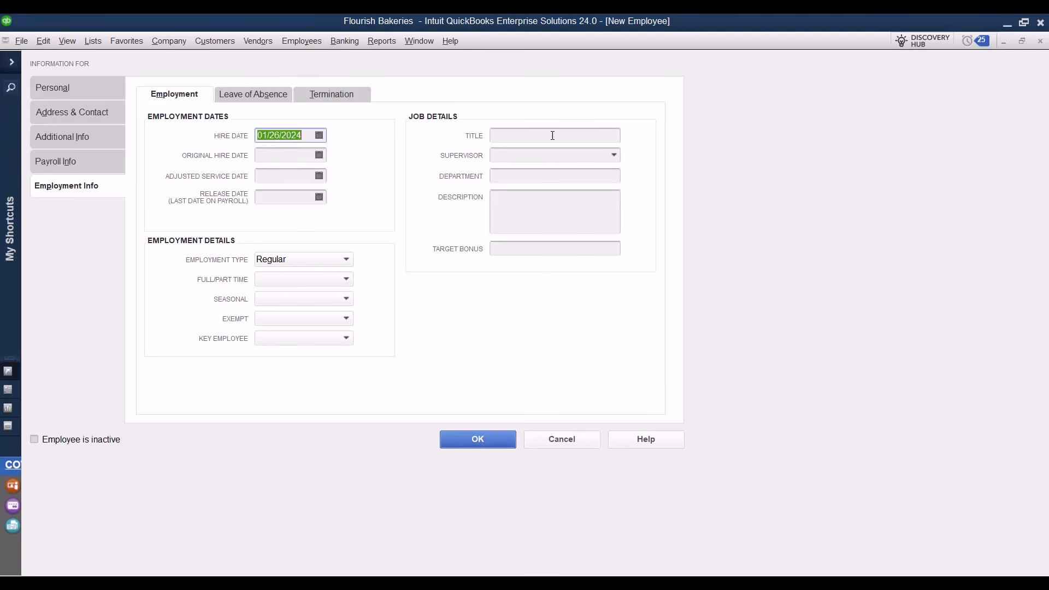
left_click(297, 279)
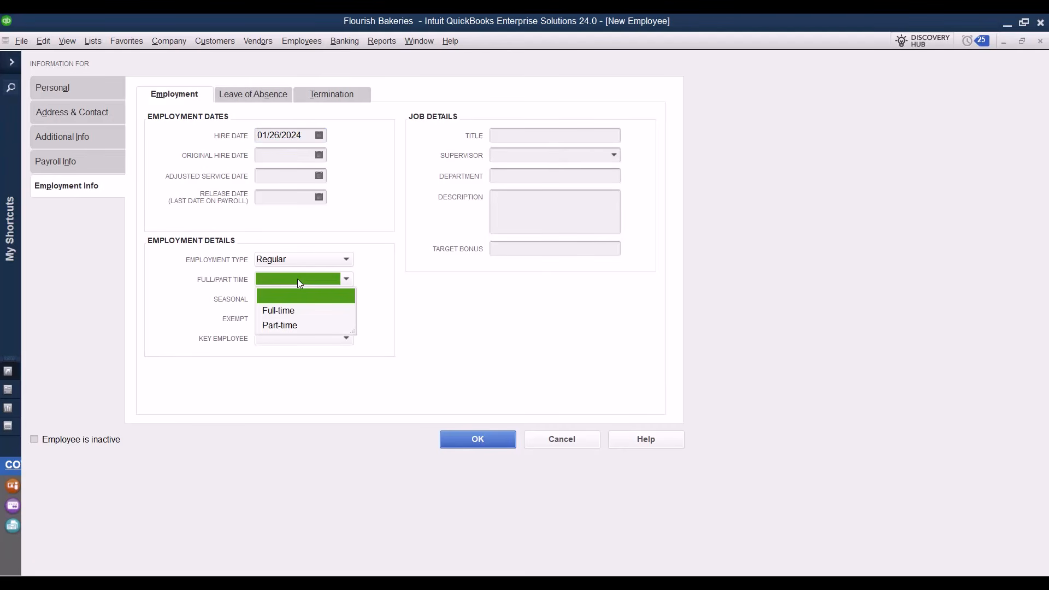
left_click(320, 366)
left_click(326, 319)
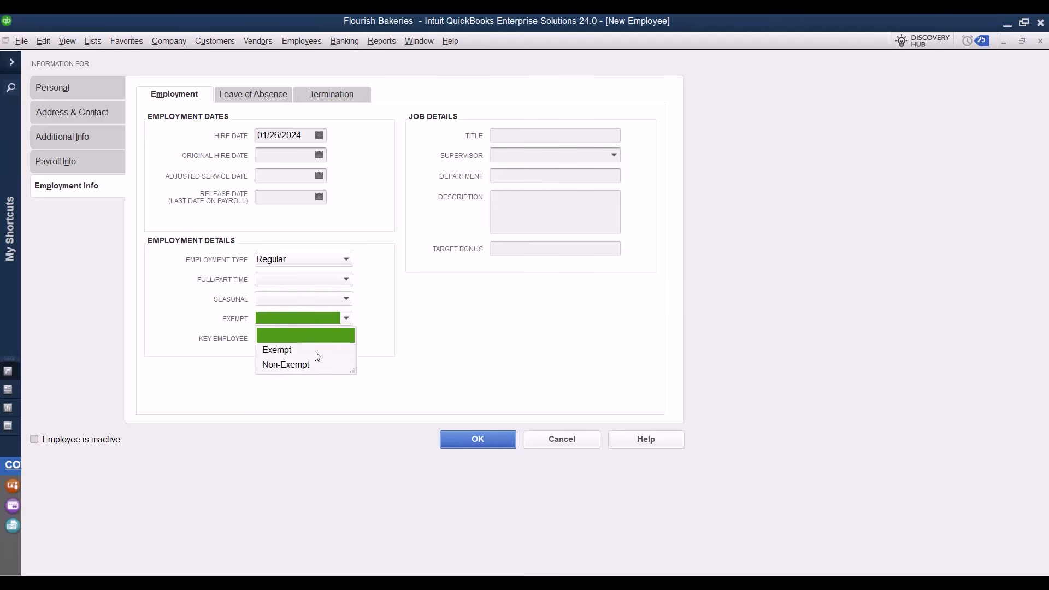
left_click(314, 392)
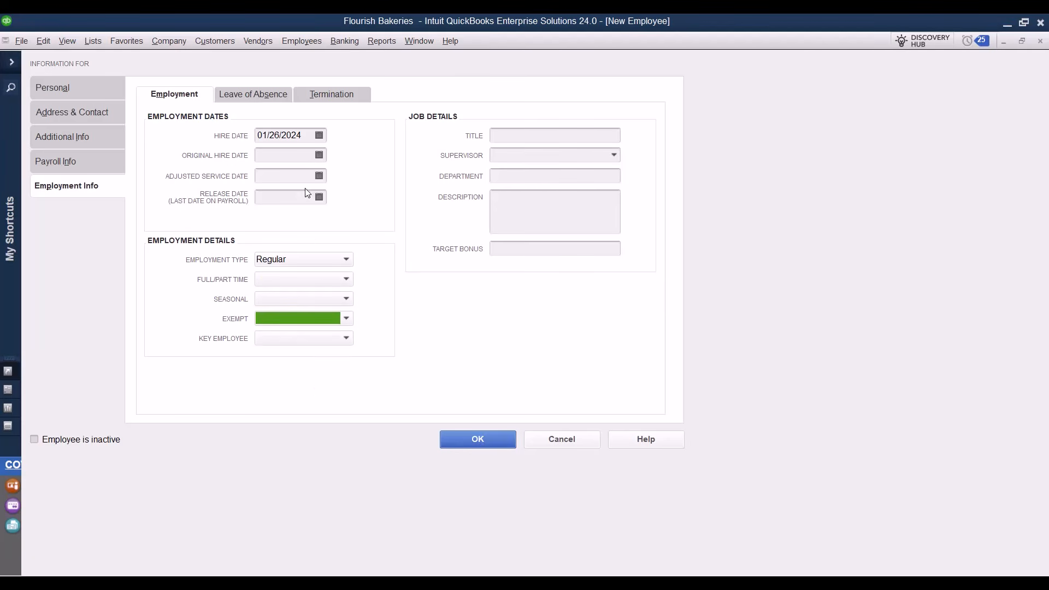
left_click(273, 100)
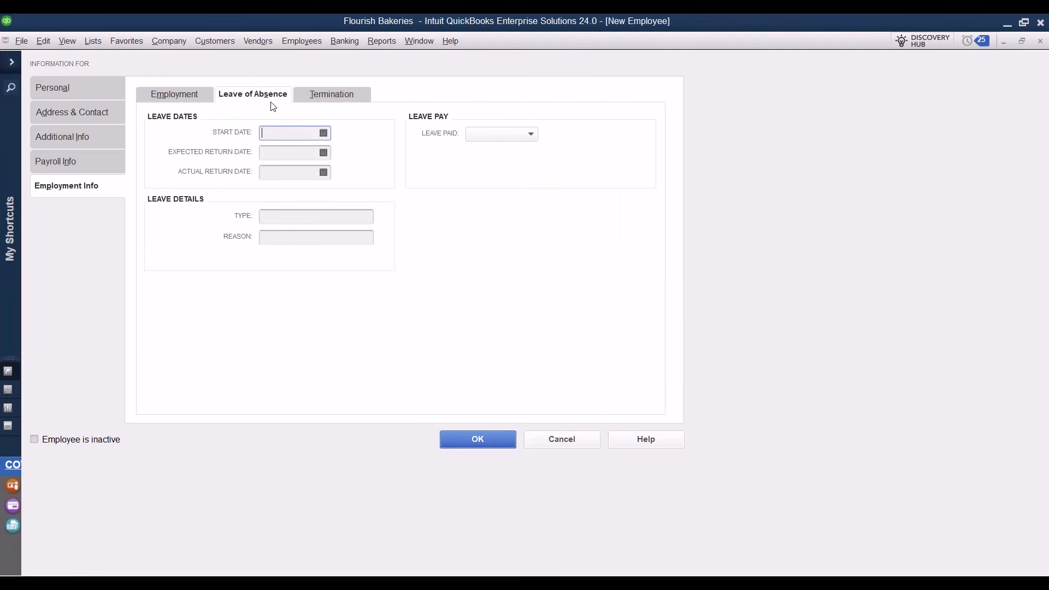
left_click(353, 99)
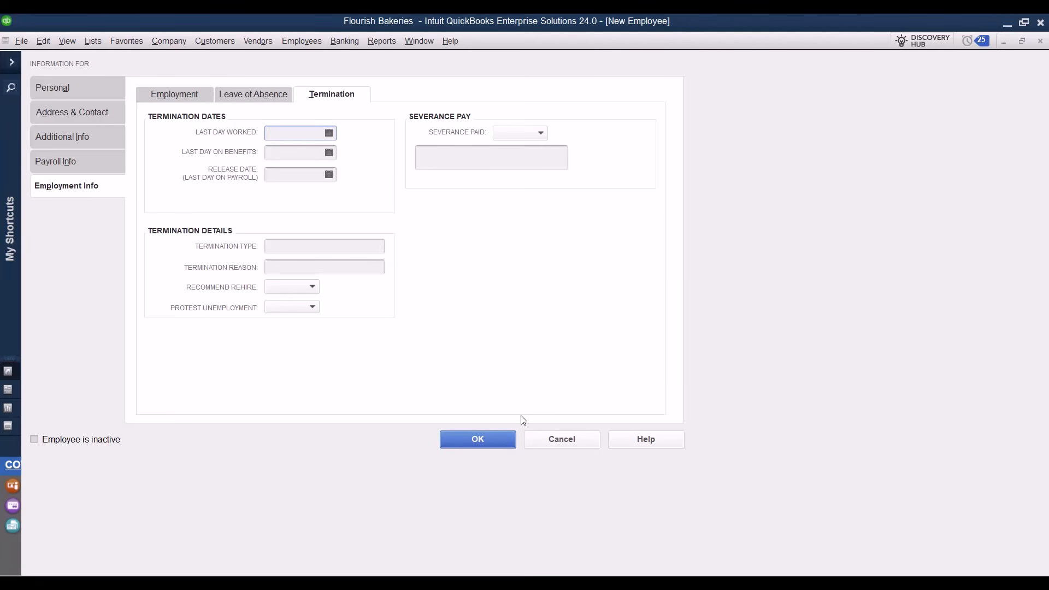
left_click(478, 443)
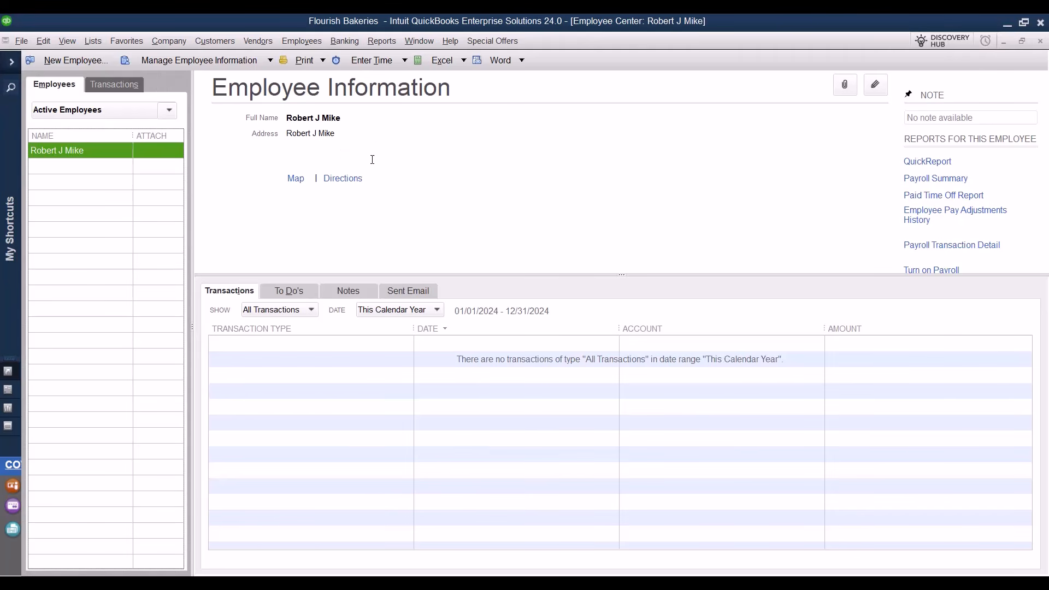
left_click(294, 293)
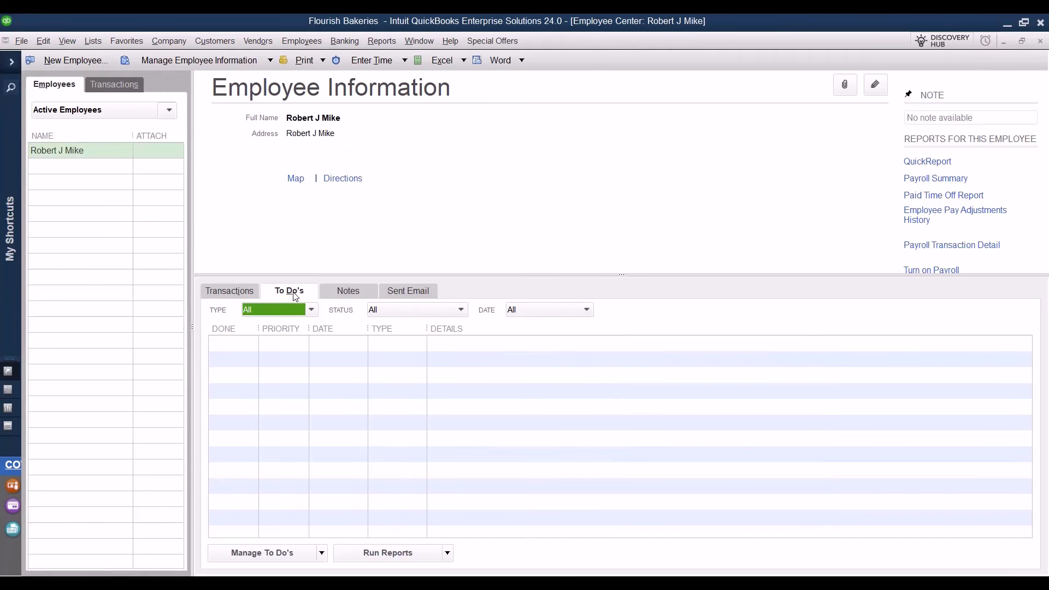
left_click(381, 294)
left_click(363, 293)
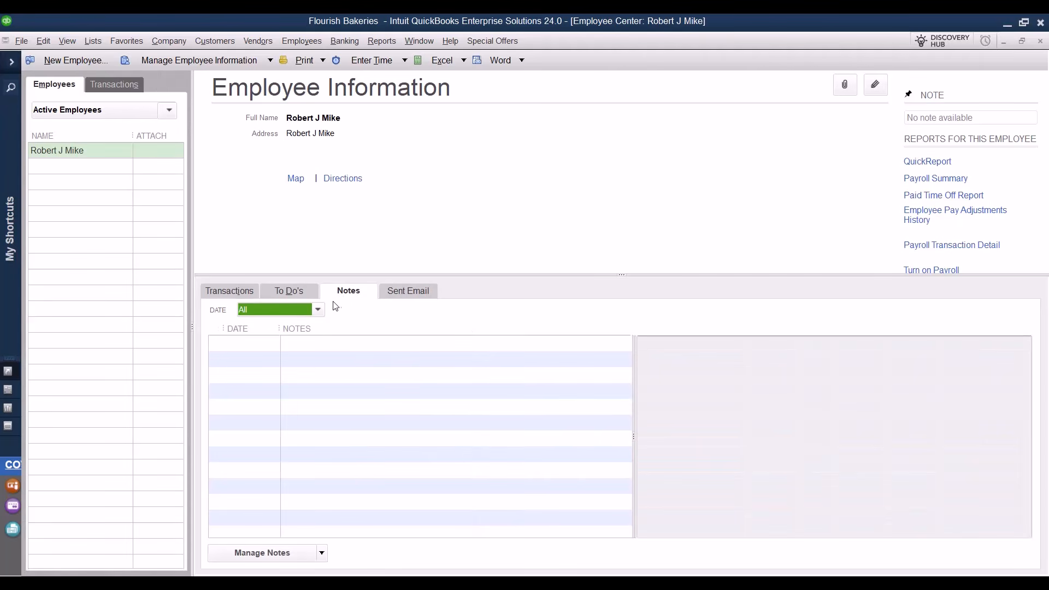
double_click(104, 151)
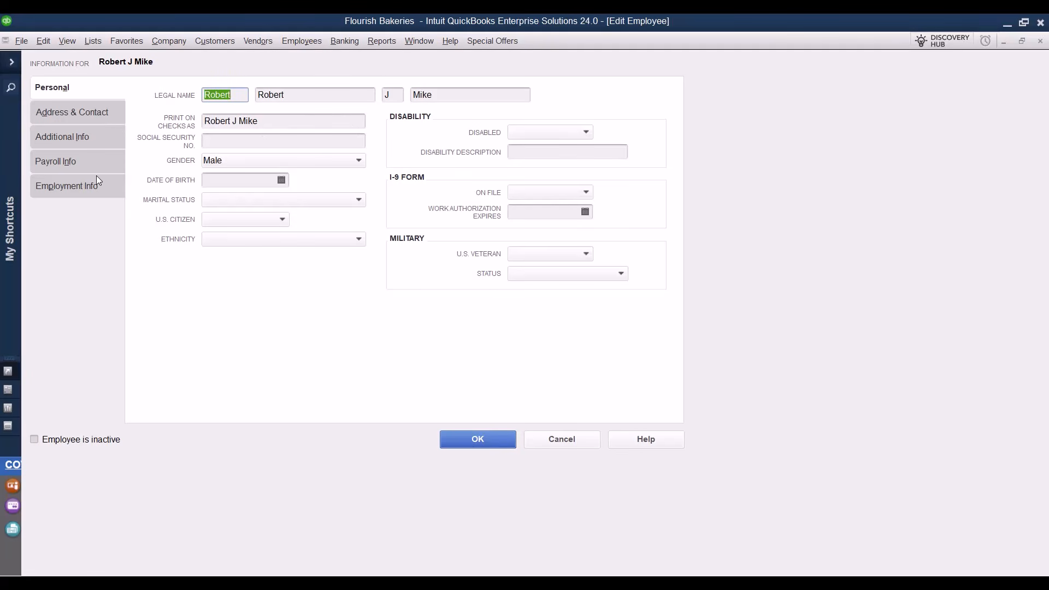
left_click(477, 439)
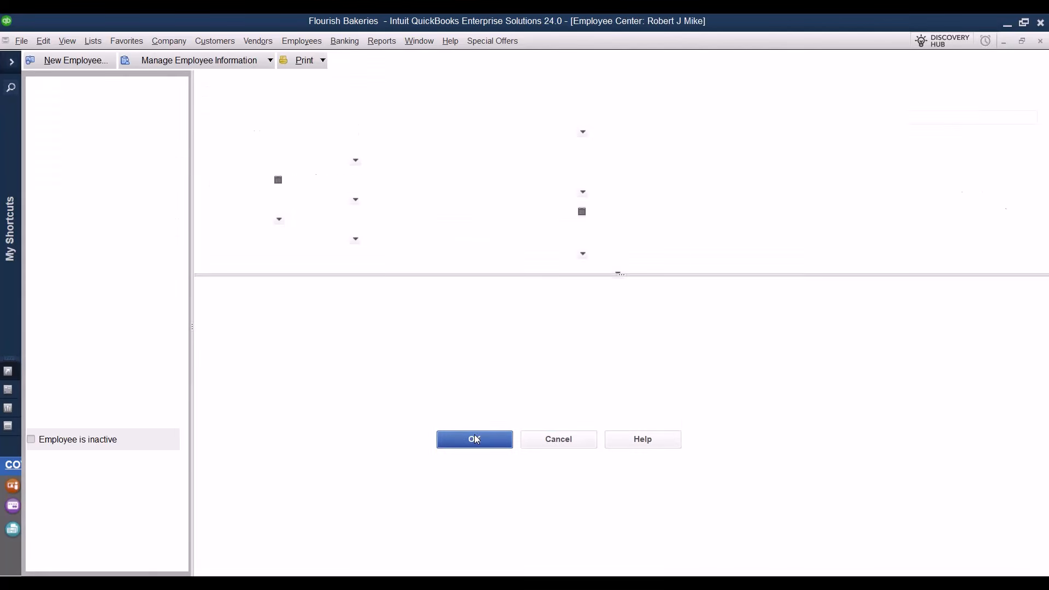